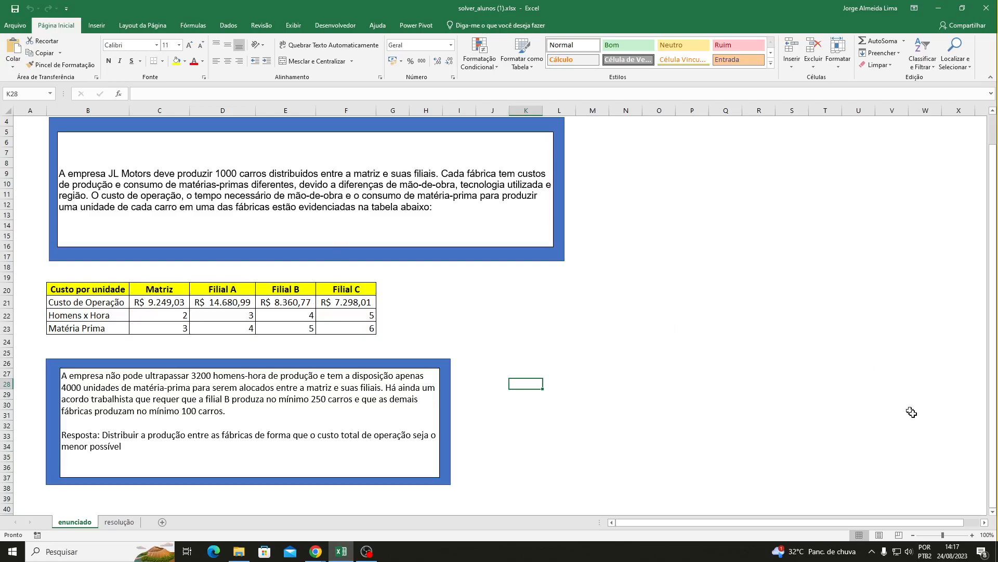
- Open the Bloco de Notas app with a blank note over the enunciado worksheet
scroll(881, 461, "up", 2)
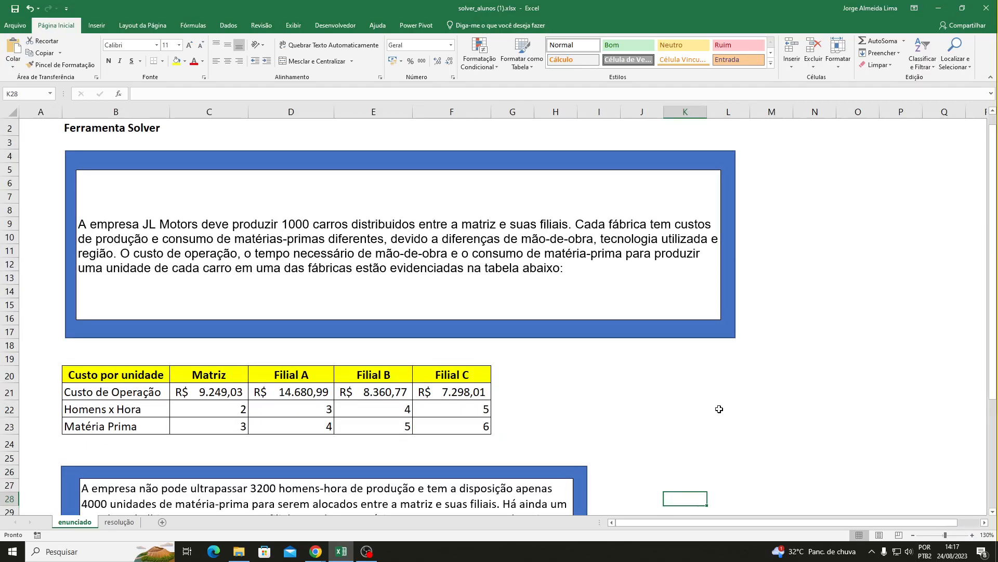
left_click(96, 555)
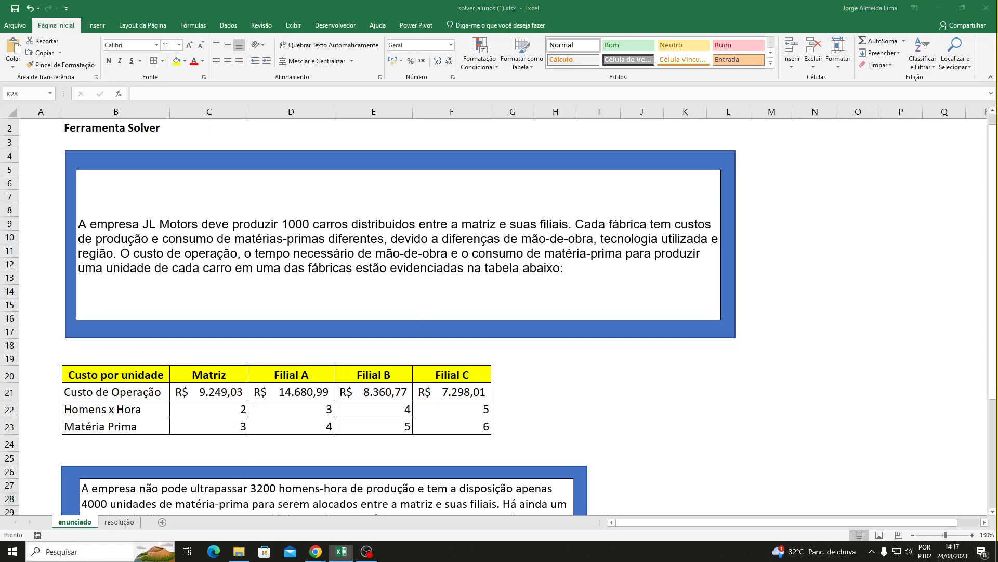
type("bloco")
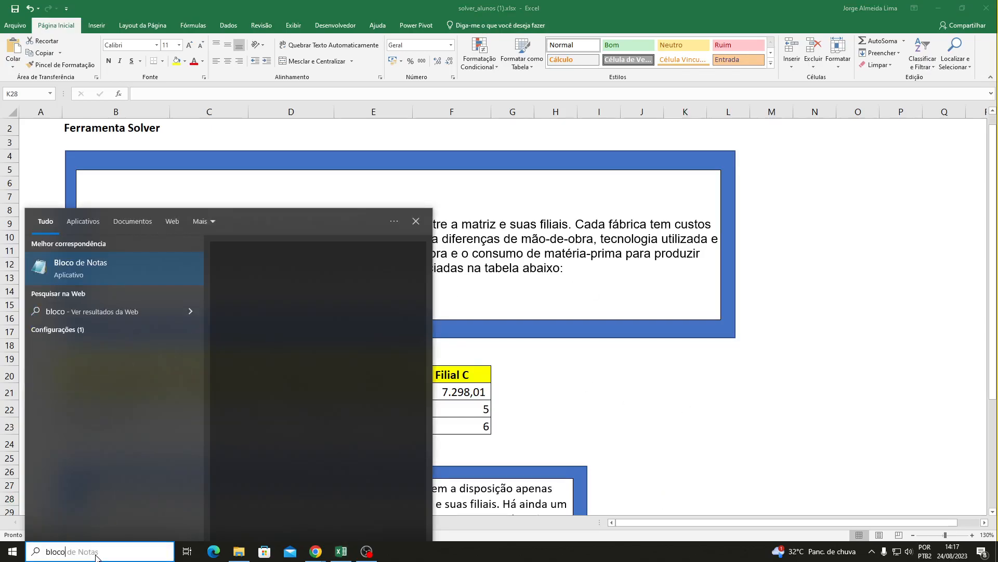
left_click(315, 271)
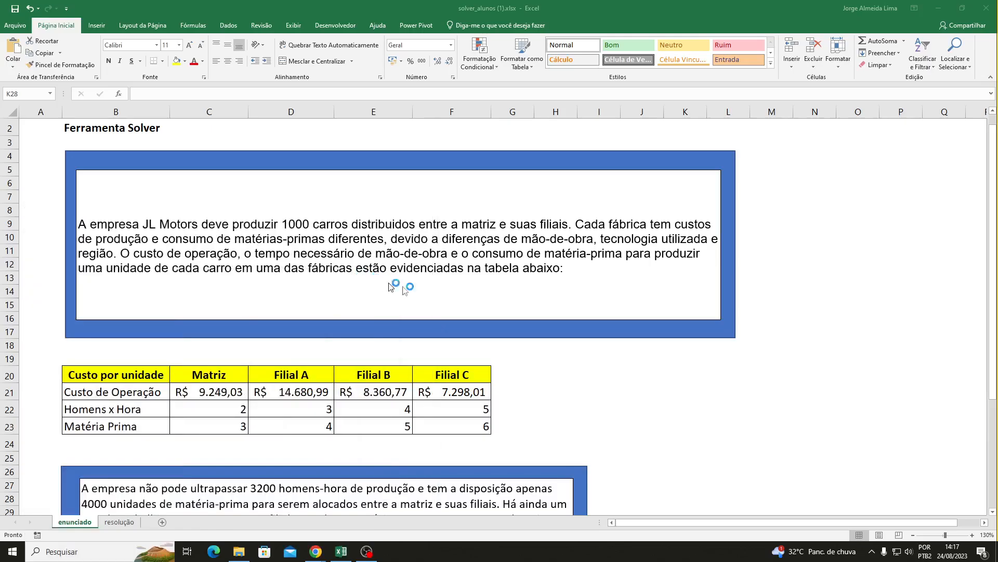
- Write the note "Cenário: é a tabela/ação daquilo que você tem como real." and minimize its window
type("cE")
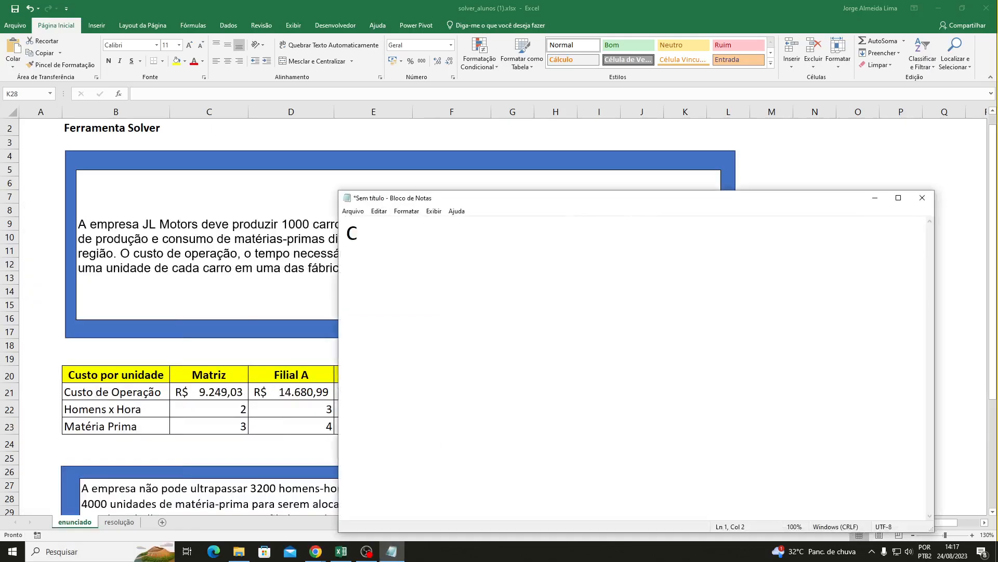
type("NÁRI")
key("BackSpace")
key("BackSpace")
key("BackSpace")
key("BackSpace")
key("BackSpace")
key("BackSpace")
type("Cenári")
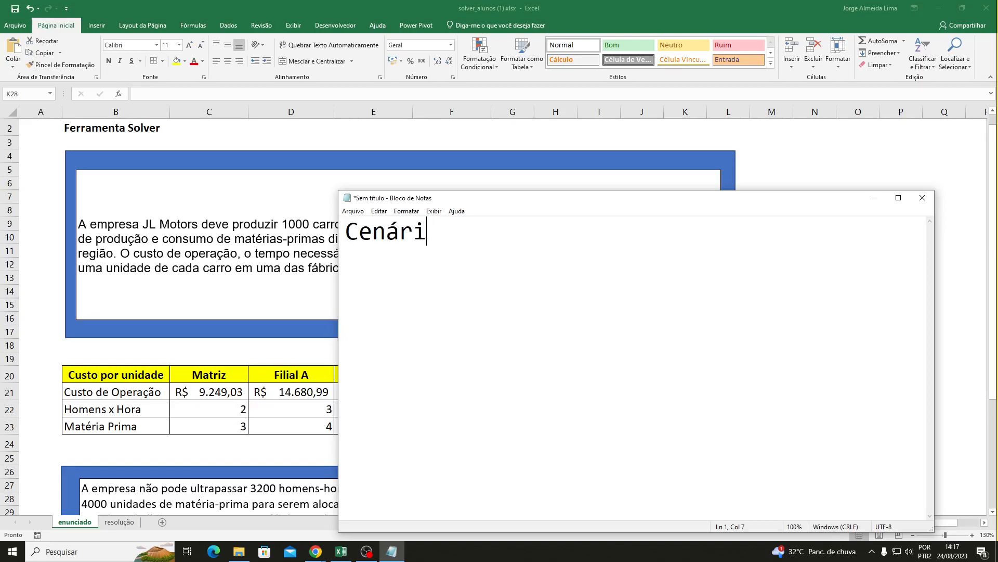
type("o: é a tabela")
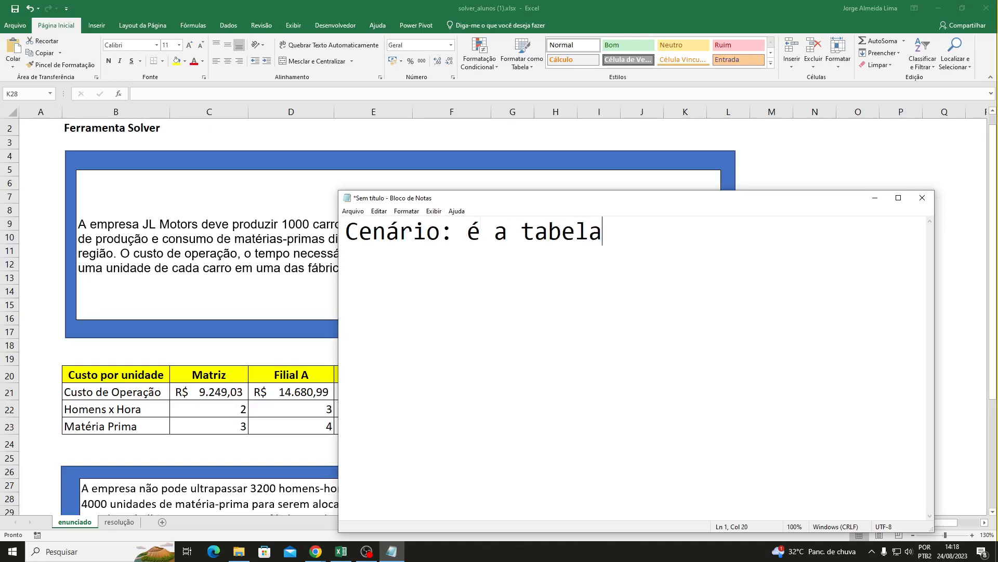
type("/ação ")
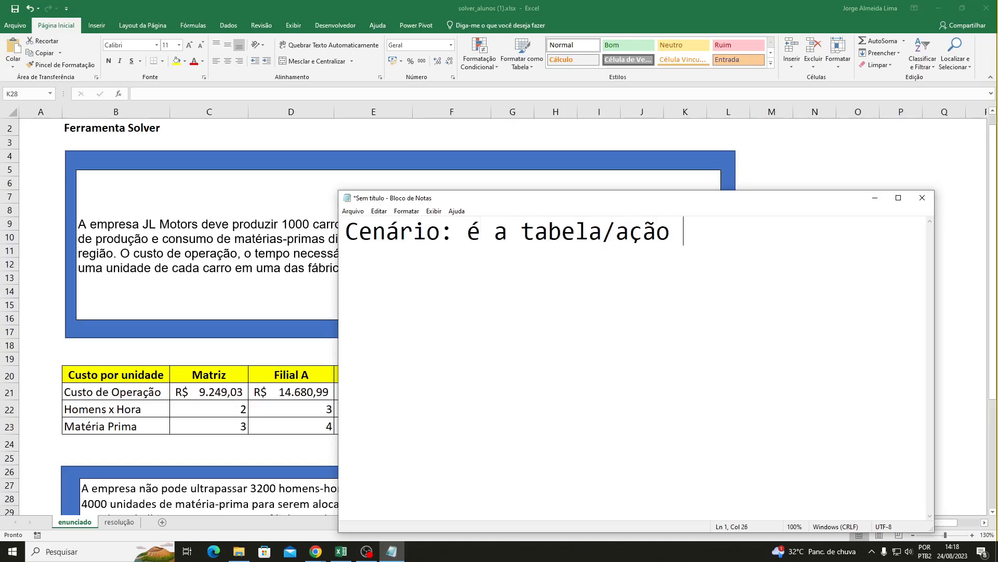
type("daquilo")
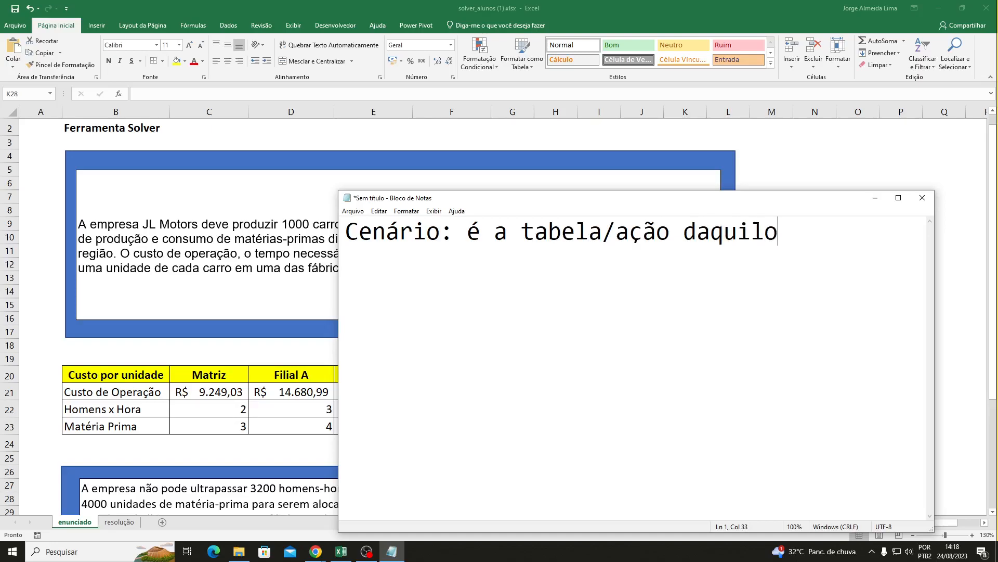
type(" que você ")
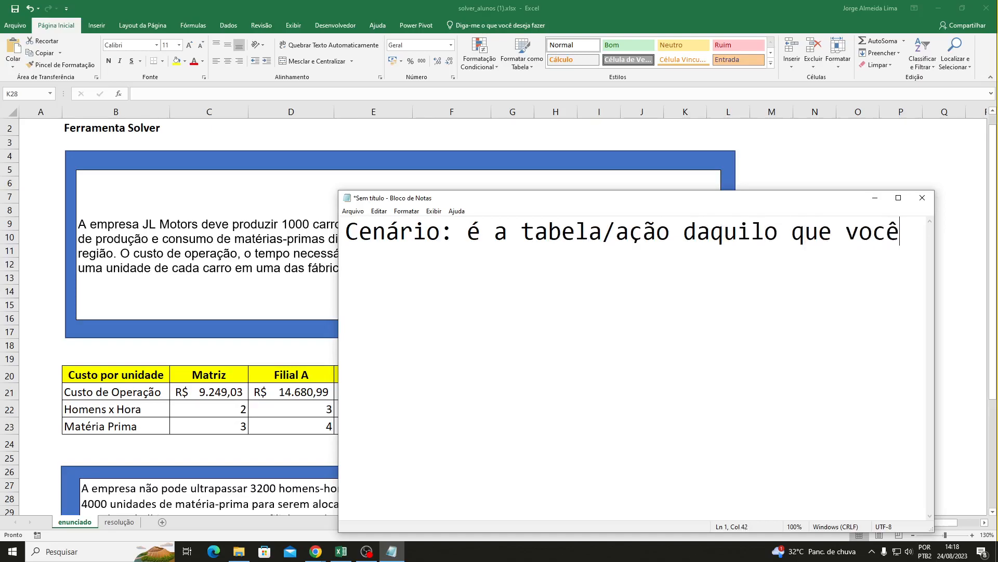
type("tem co")
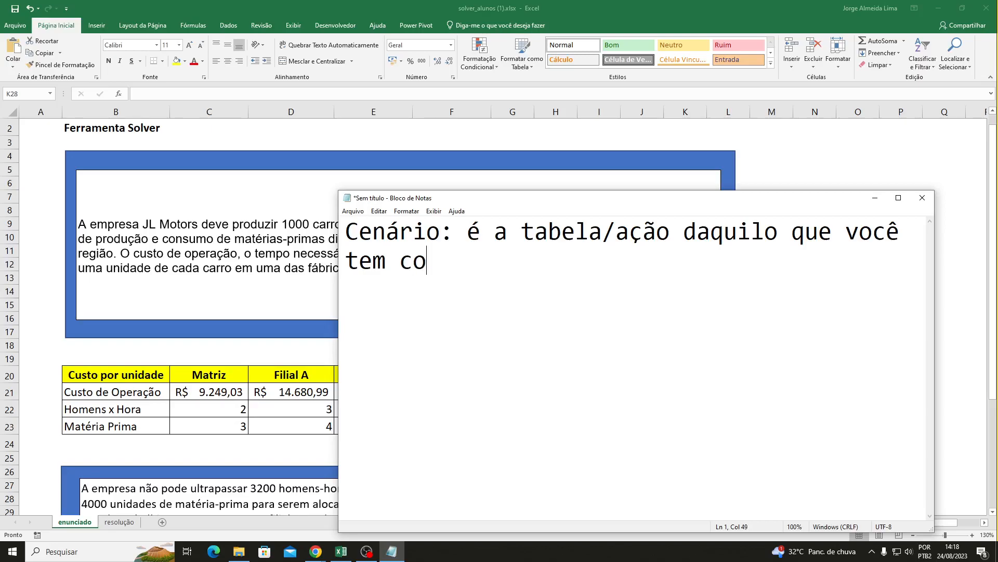
type("mo real.")
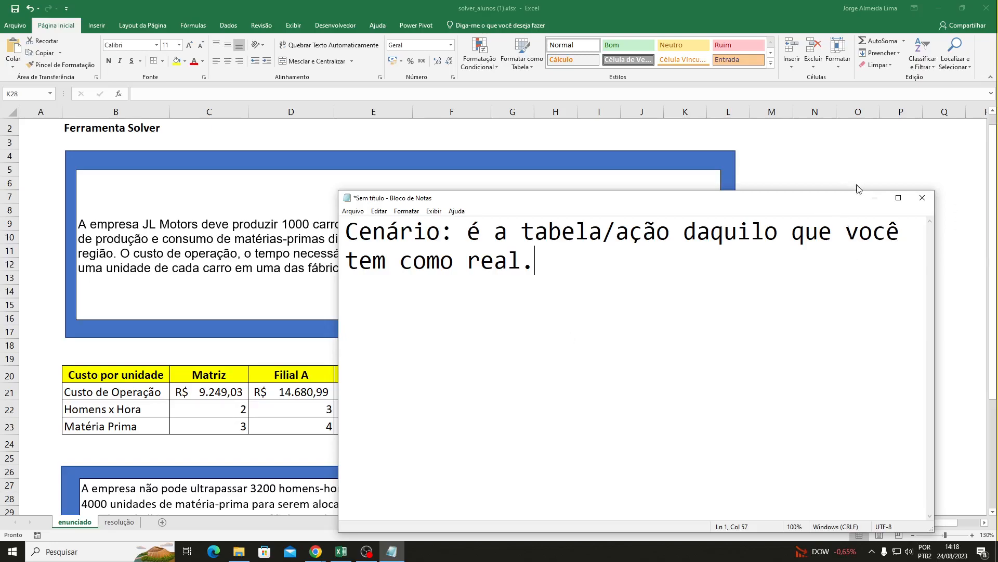
left_click(875, 198)
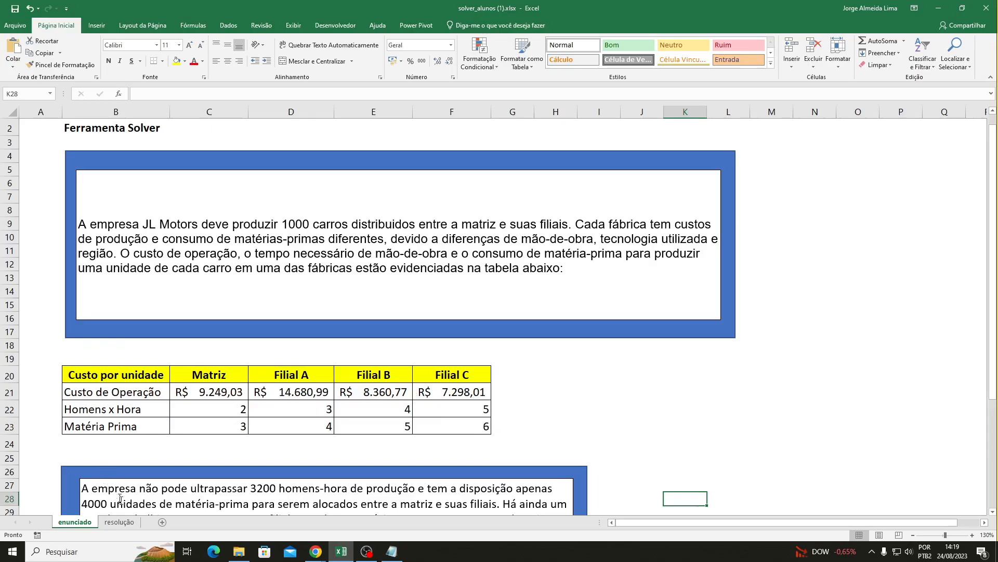
- Switch to the resolução worksheet and enlarge its display to 170%
left_click(130, 522)
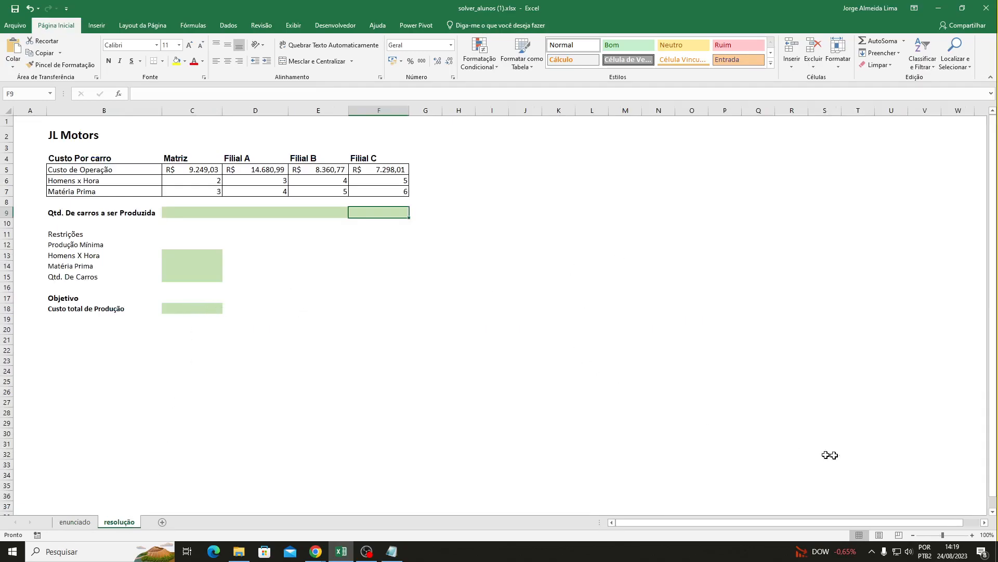
left_click(972, 535)
left_click(972, 535)
left_click(971, 535)
left_click(971, 535)
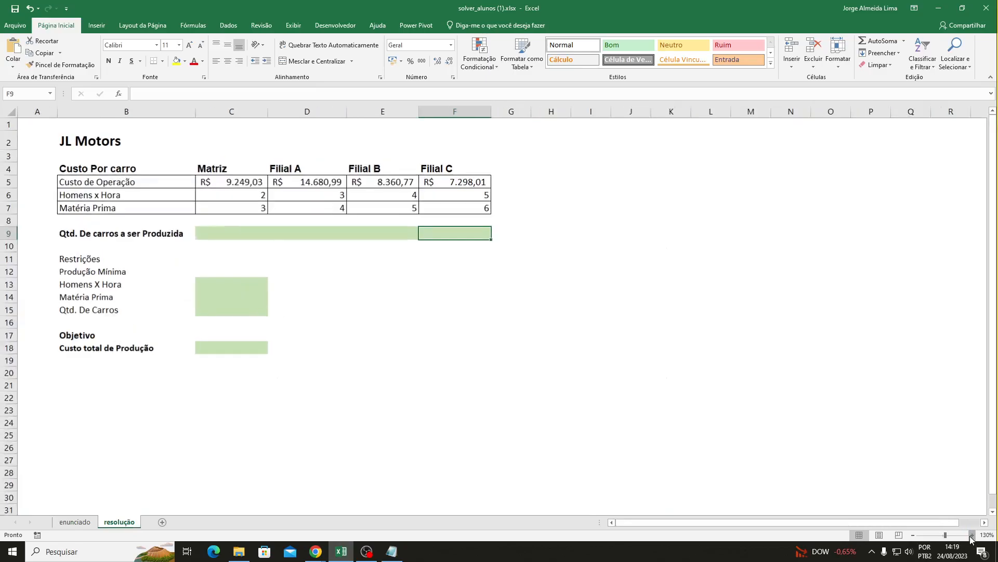
left_click(971, 535)
left_click(971, 535)
left_click(972, 535)
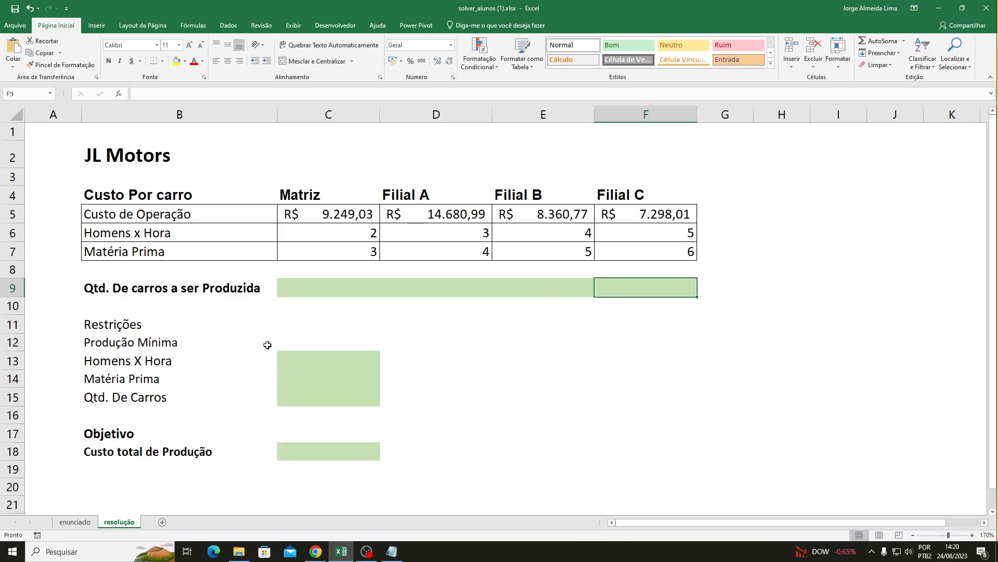
- Review the enunciado problem text, highlighting the 1000-car production, the 4000 raw-material units and Filial B's 250-car minimum
left_click(75, 522)
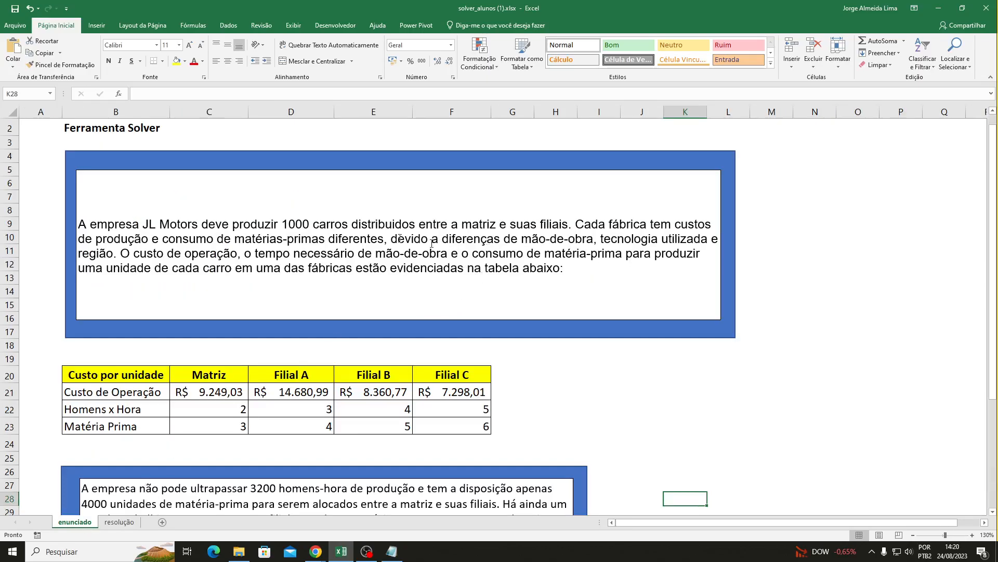
double_click(296, 224)
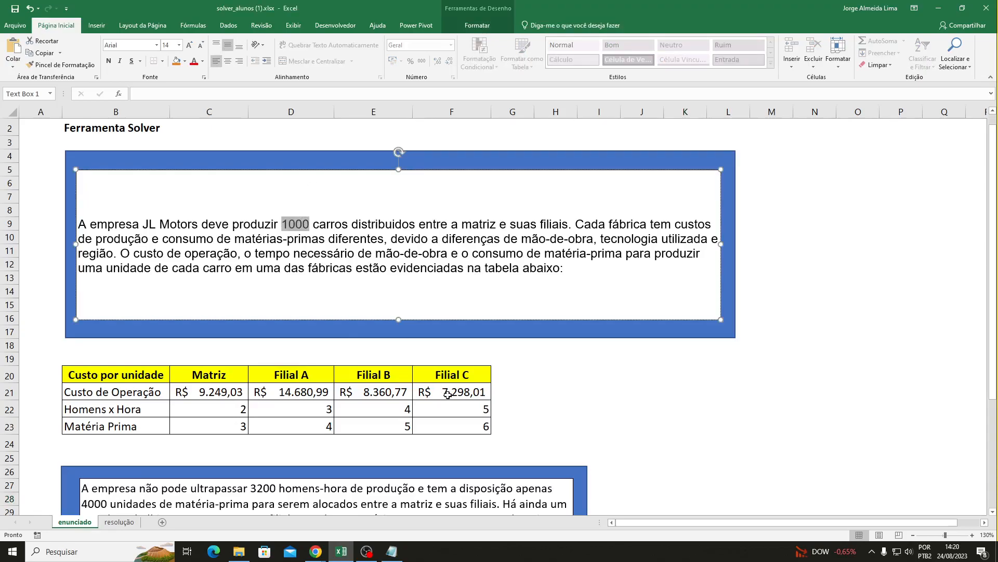
scroll(519, 374, "down", 4)
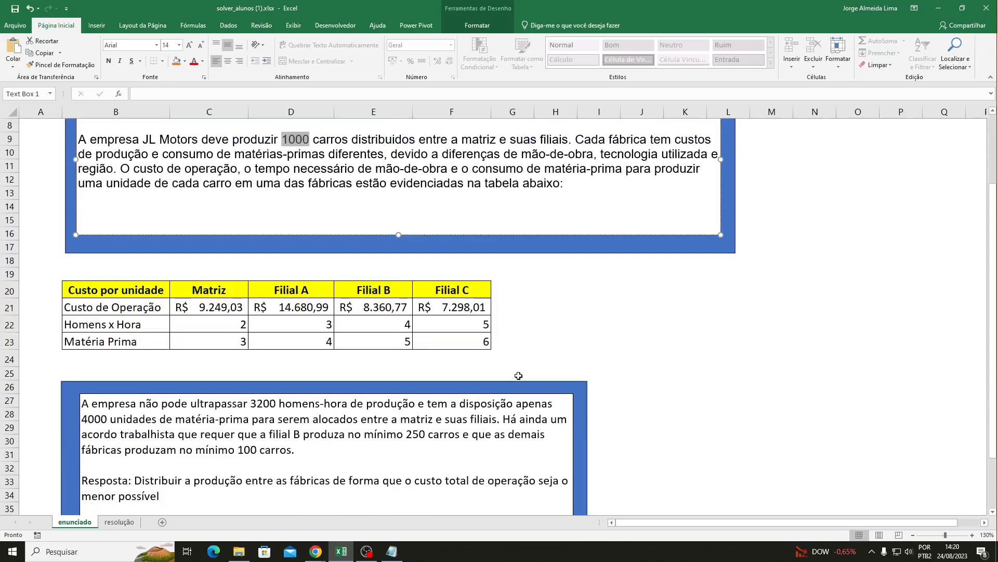
scroll(511, 376, "down", 1)
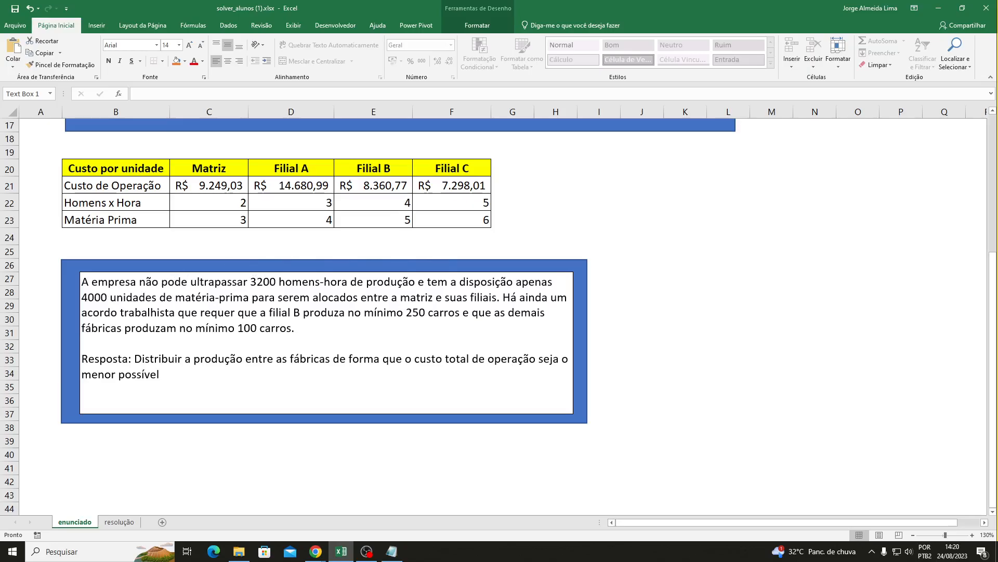
left_click_drag(110, 298, 81, 298)
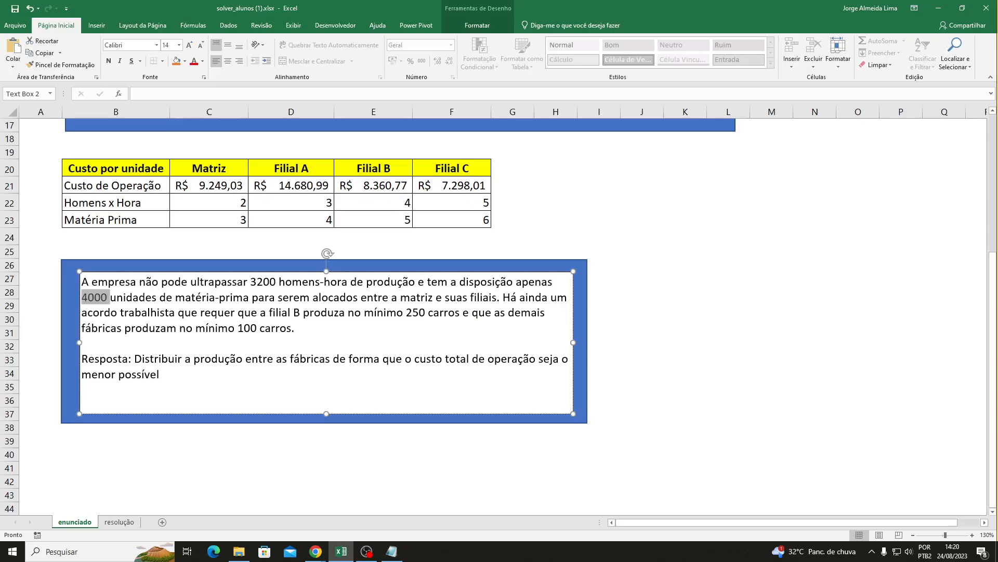
left_click(301, 312)
double_click(416, 312)
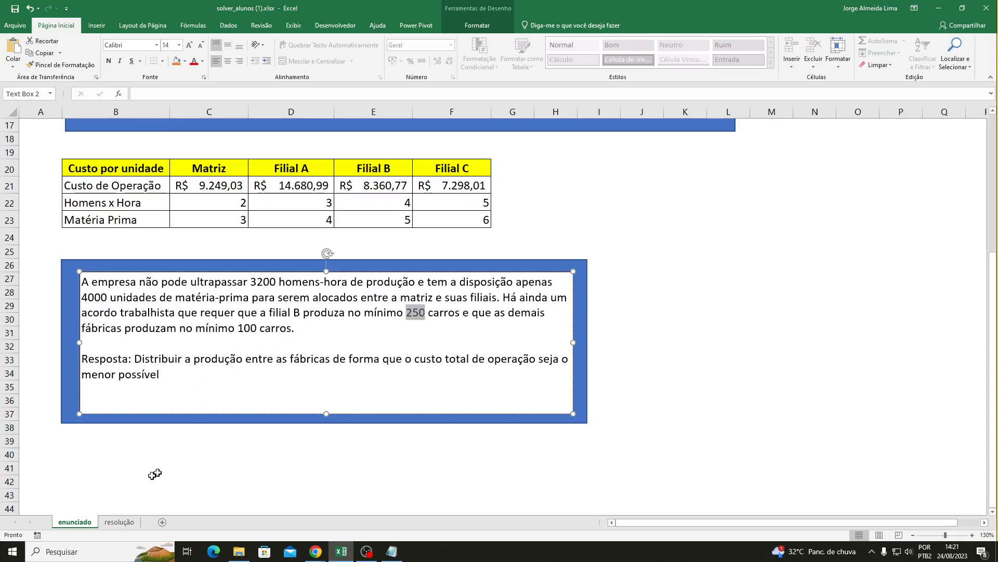
- On the resolução sheet, enter 250 as Filial B's quantity of cars to be produced in E9
left_click(123, 522)
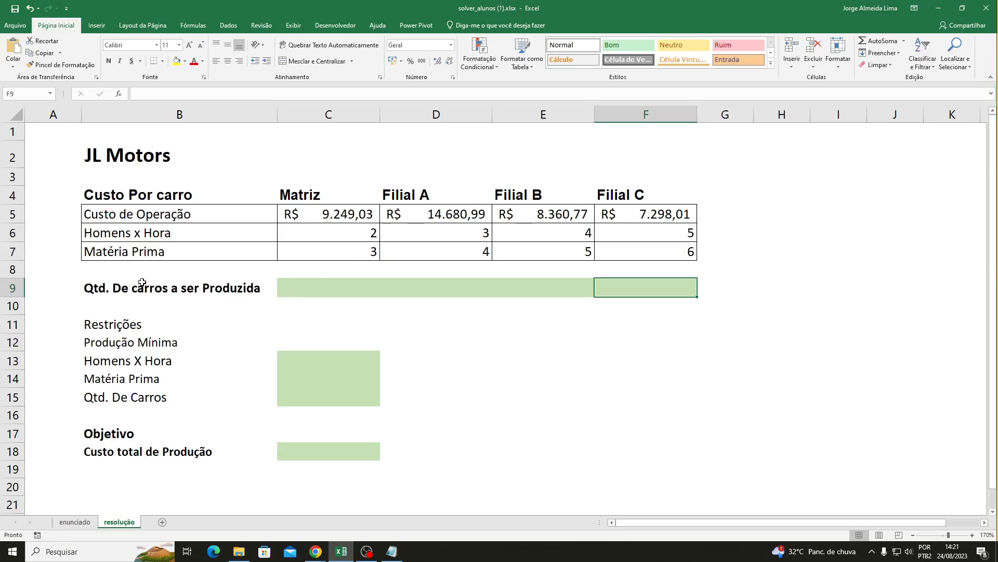
left_click(528, 290)
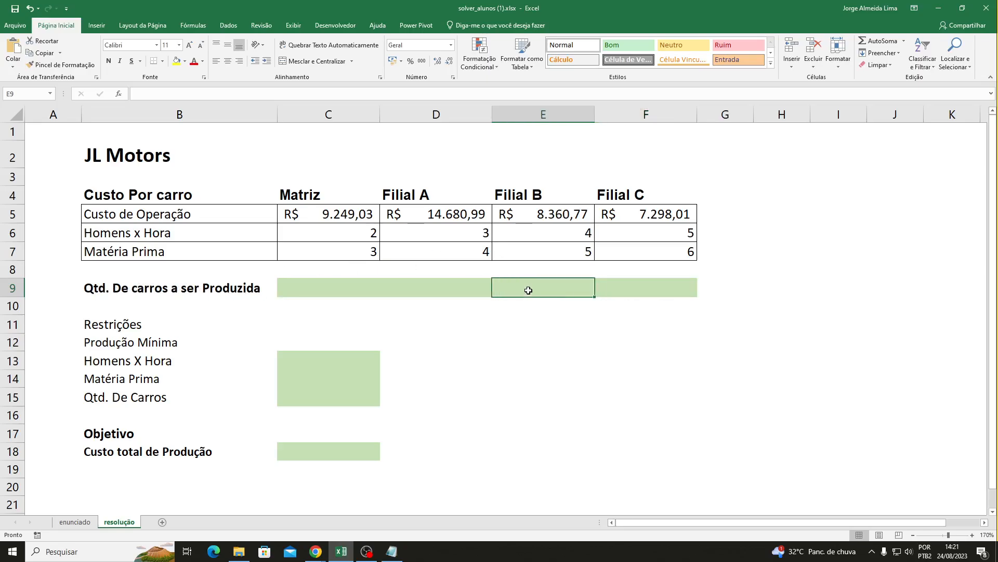
type("250")
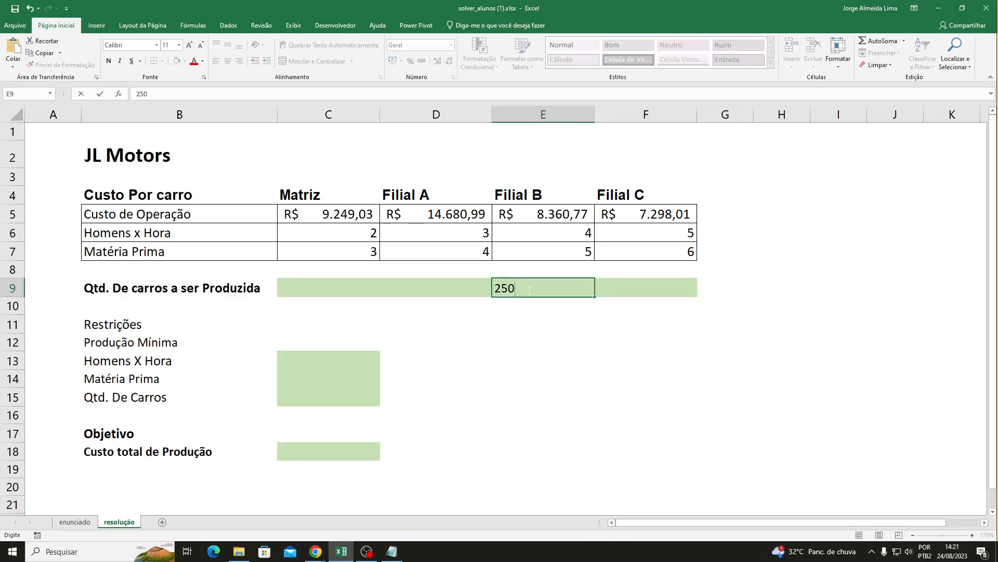
left_click(526, 351)
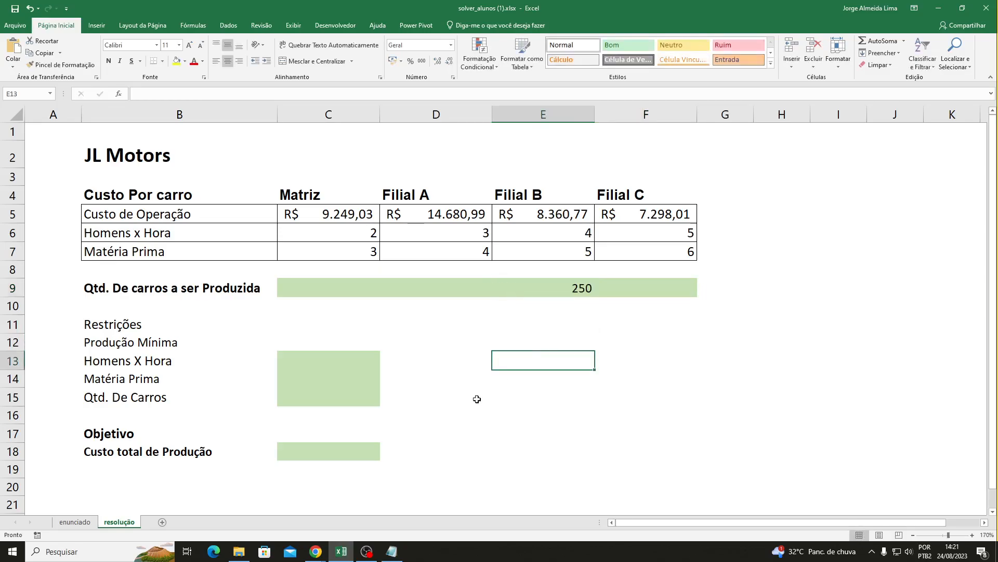
- Check the minimum for the other factories on enunciado and enter 100 cars each for Matriz, Filial A and Filial C in row 9
left_click(68, 521)
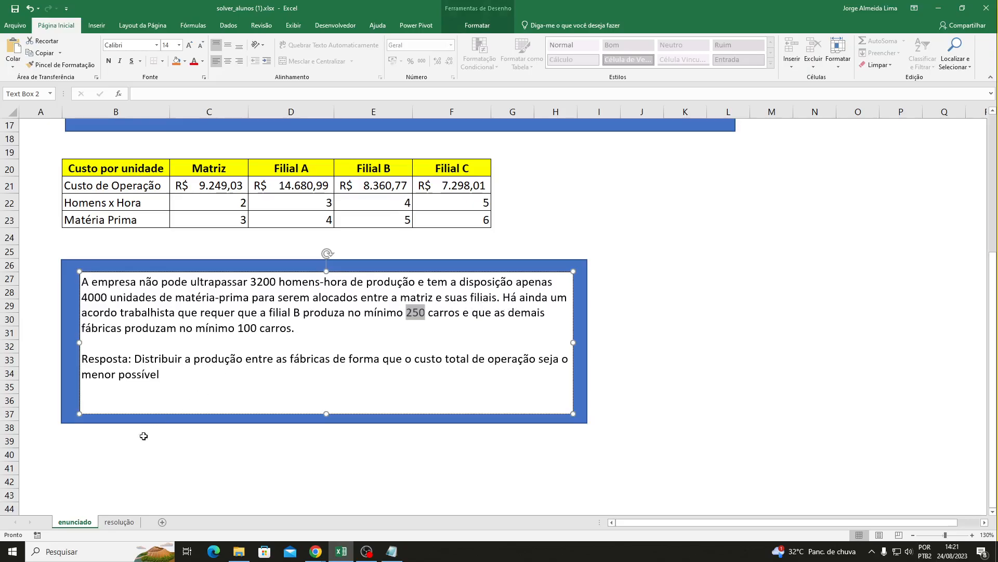
left_click(129, 528)
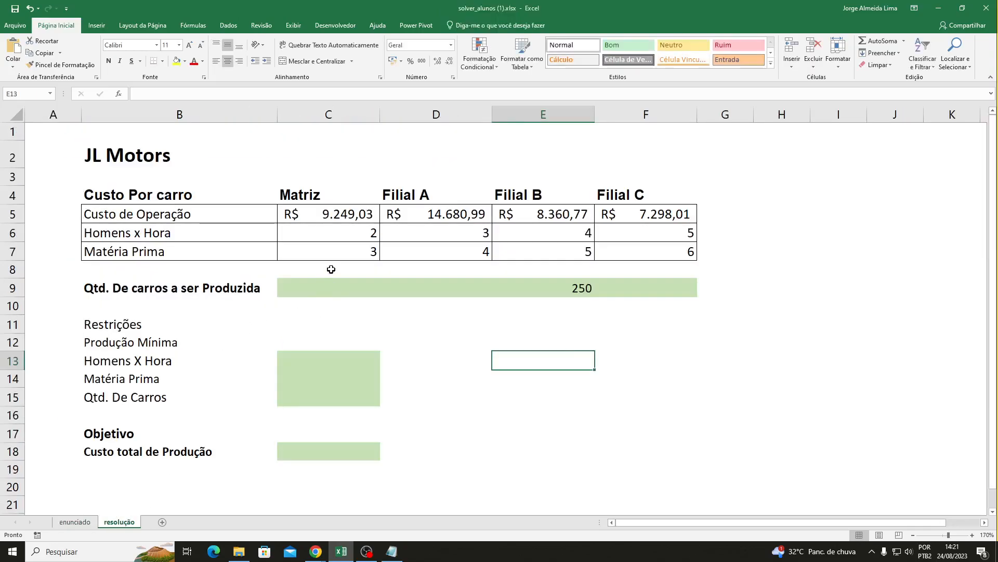
left_click(301, 287)
type("100")
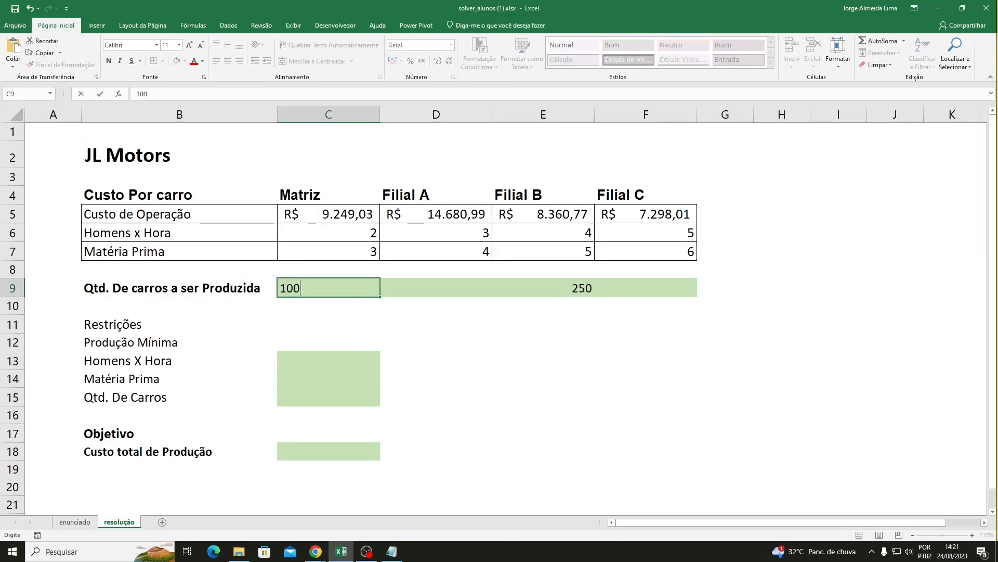
left_click(428, 293)
type("100")
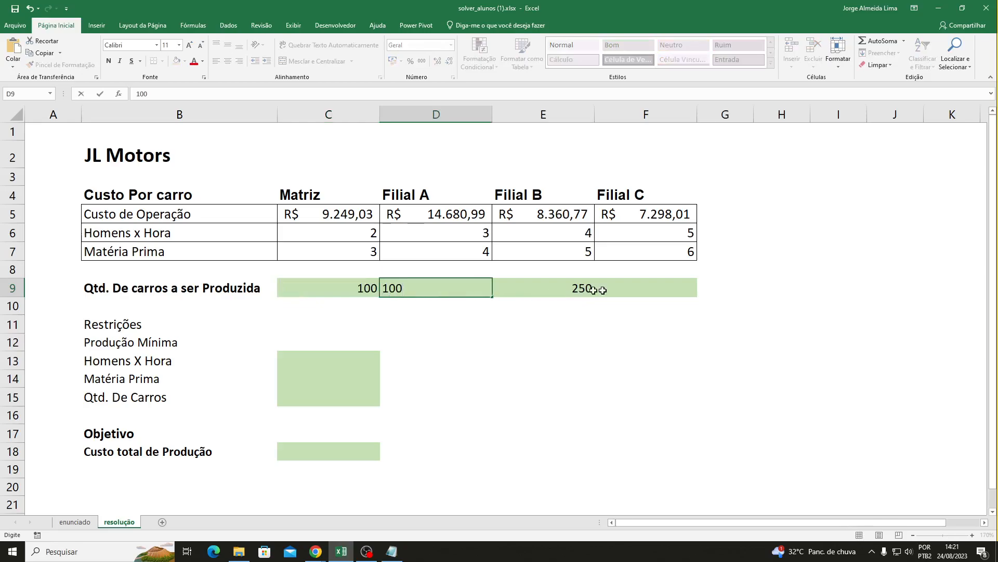
left_click(641, 290)
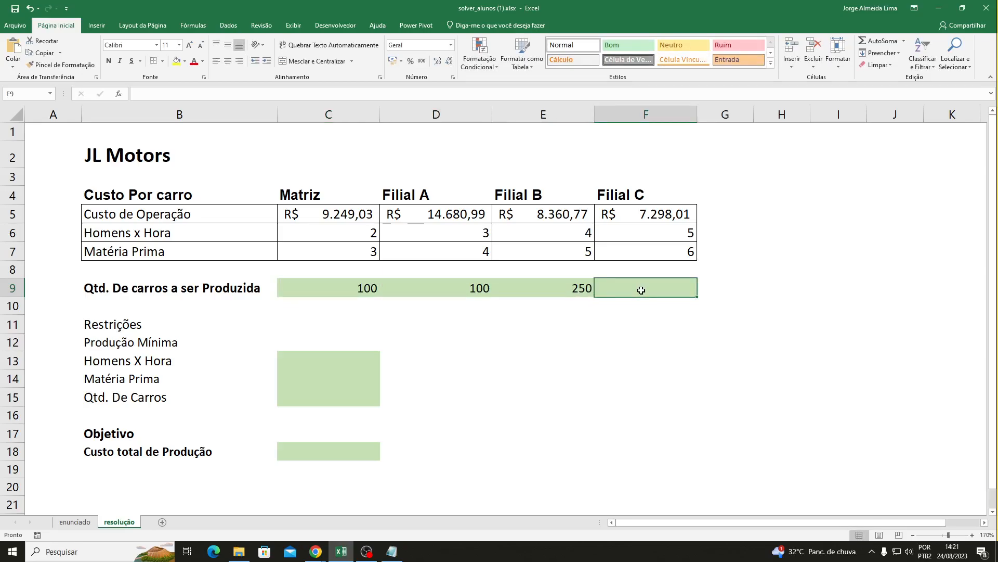
type("100")
key("Return")
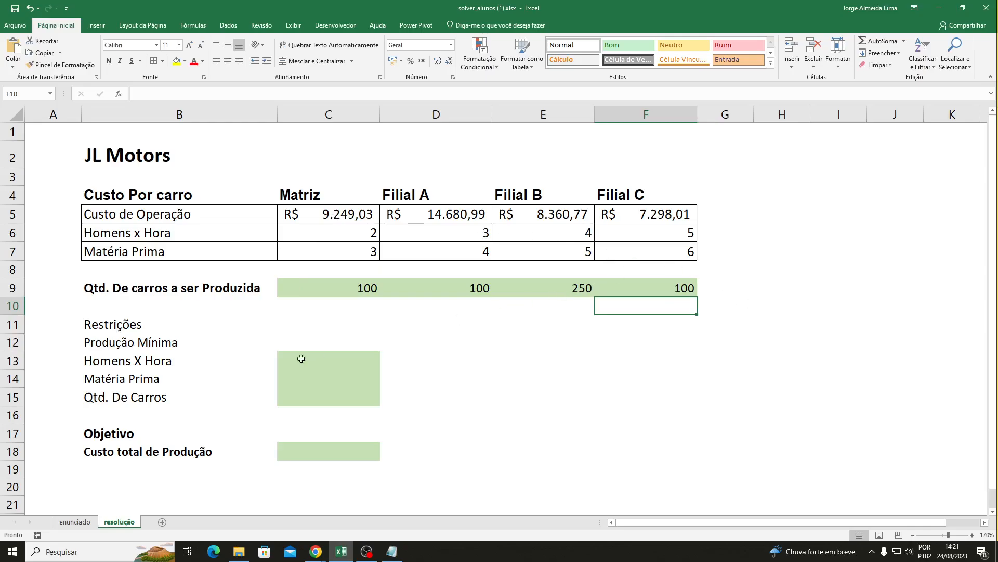
- In C13, calculate the Homens X Hora restriction with =SOMARPRODUTO(C6:F6;C9:F9)
left_click(323, 362)
type("=")
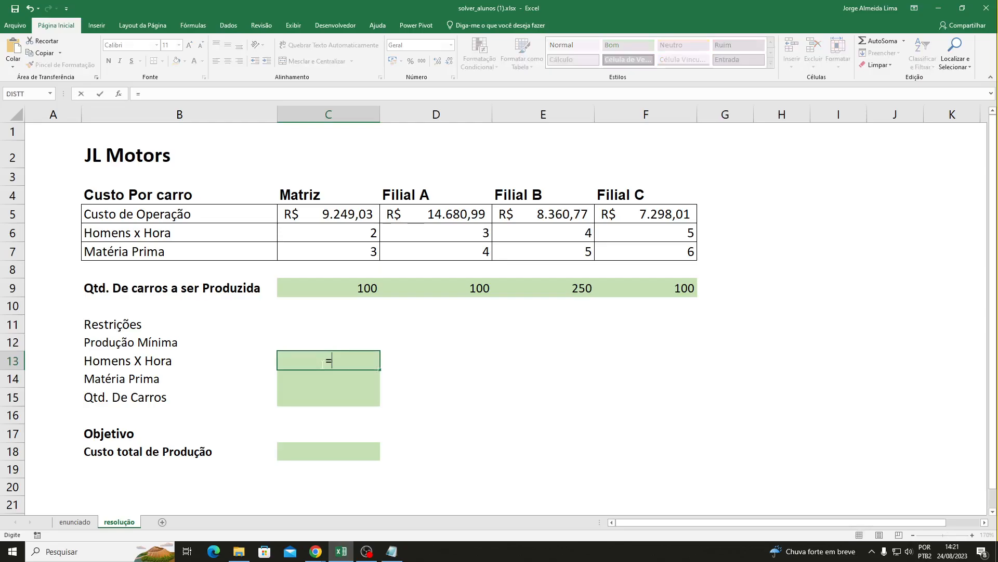
type("somar")
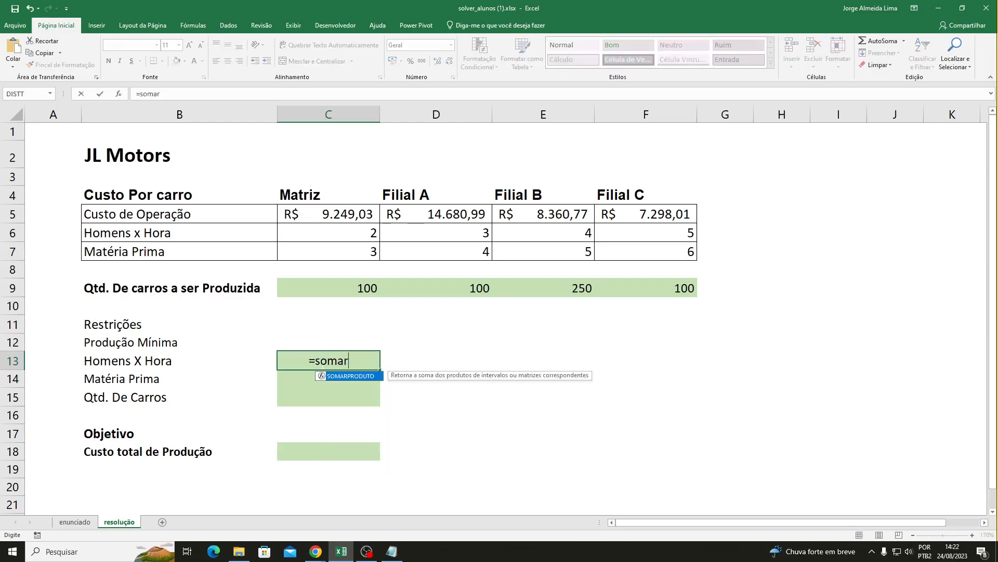
key("Tab")
type("(")
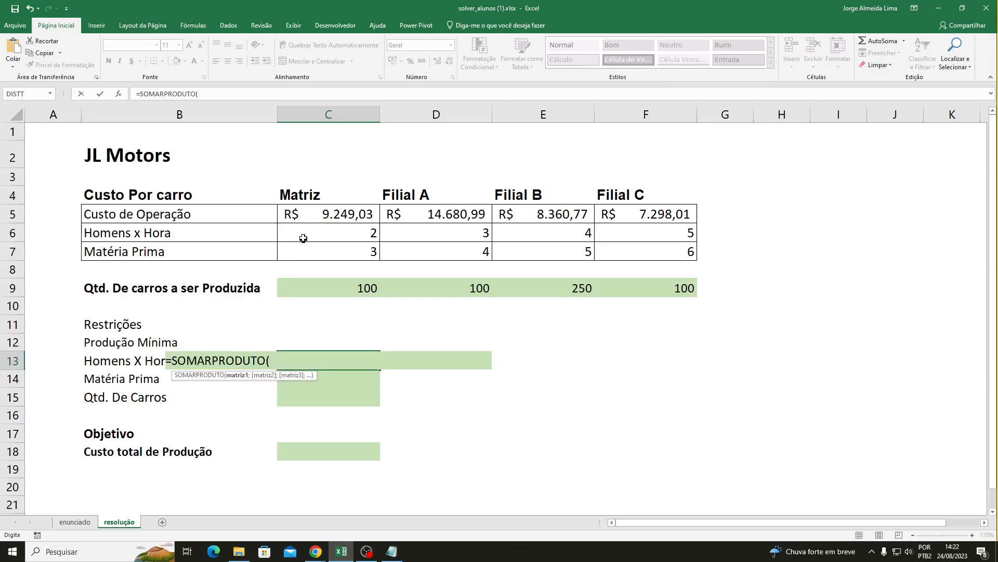
left_click(327, 233)
left_click_drag(356, 236, 644, 239)
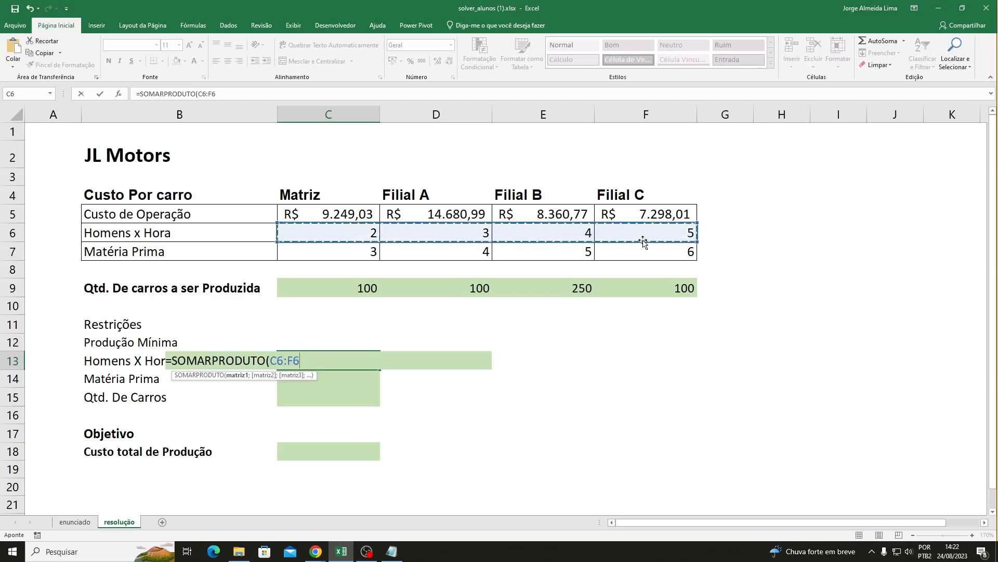
type(";")
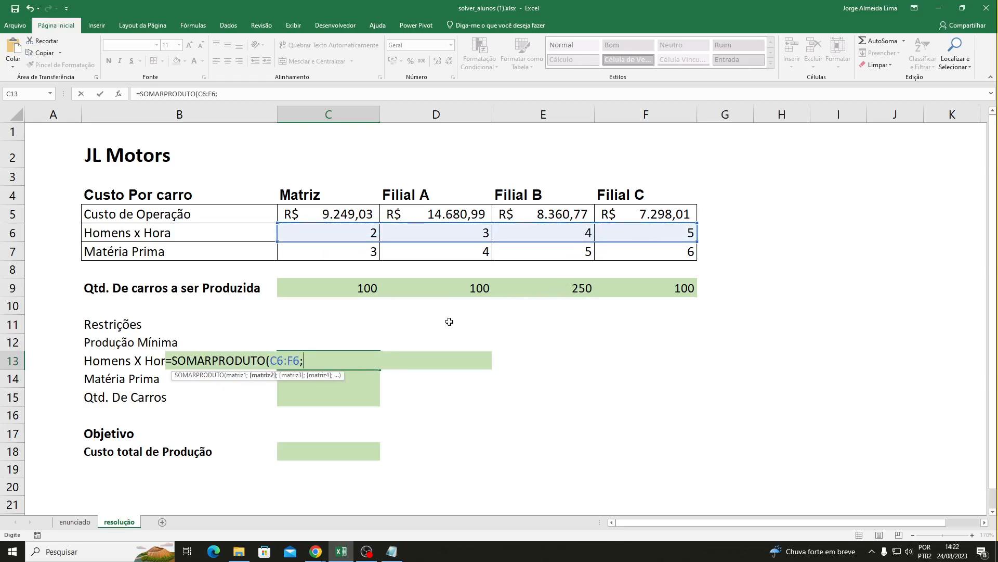
left_click_drag(349, 290, 676, 288)
type(")")
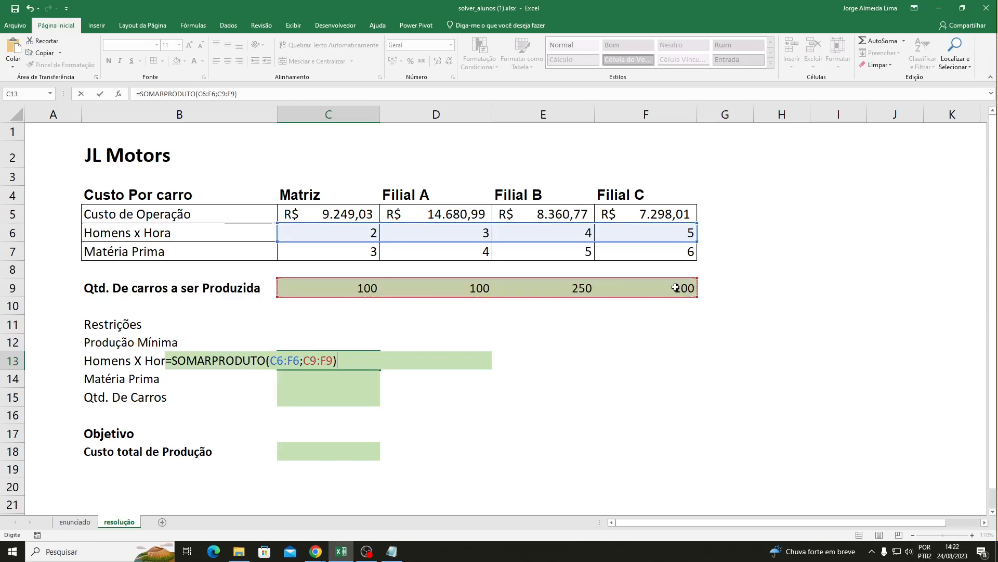
key("Return")
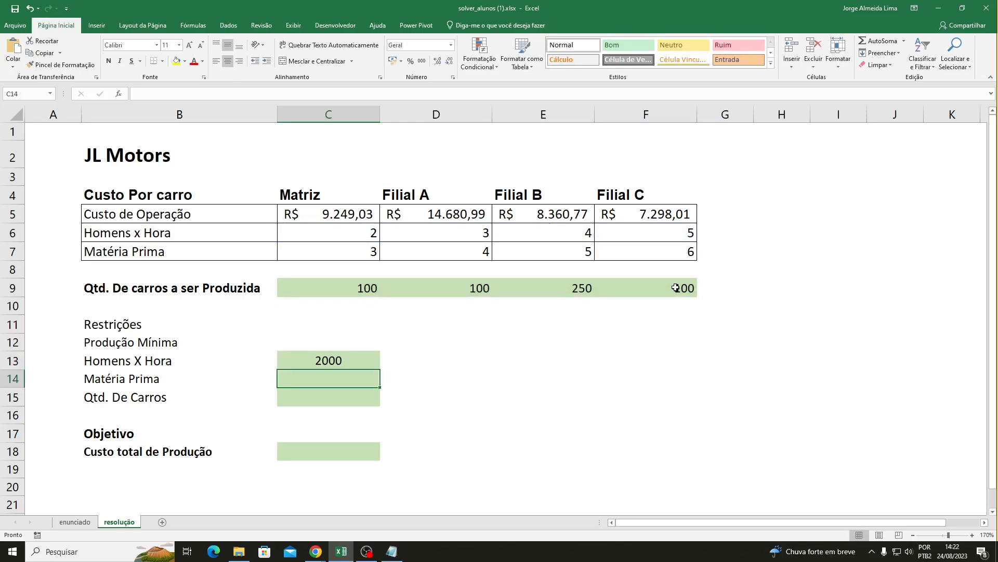
- Check the man-hours limit on enunciado and record it on resolução as <= in D13 and 3200 in E13
left_click(89, 527)
left_click(247, 344)
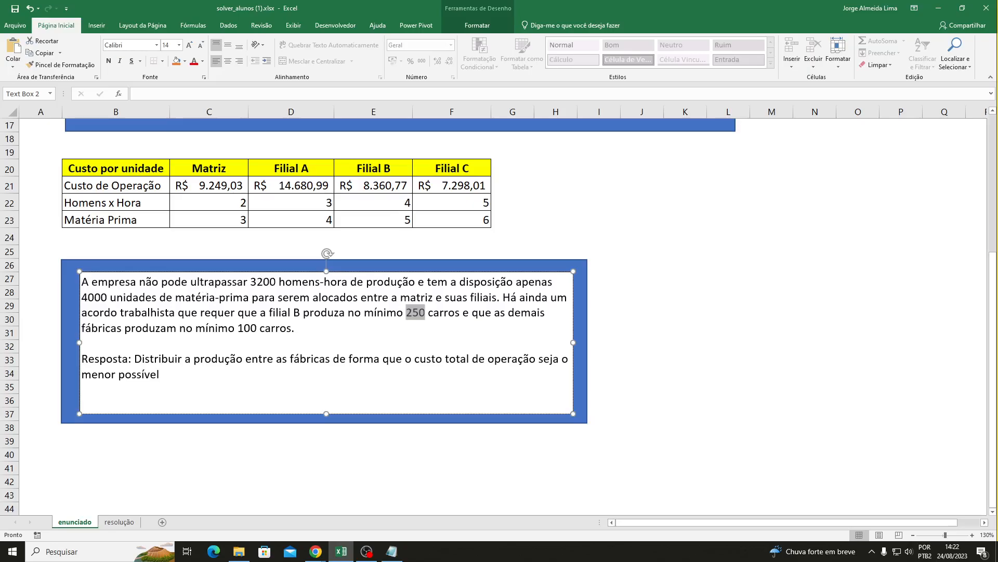
left_click_drag(251, 282, 276, 282)
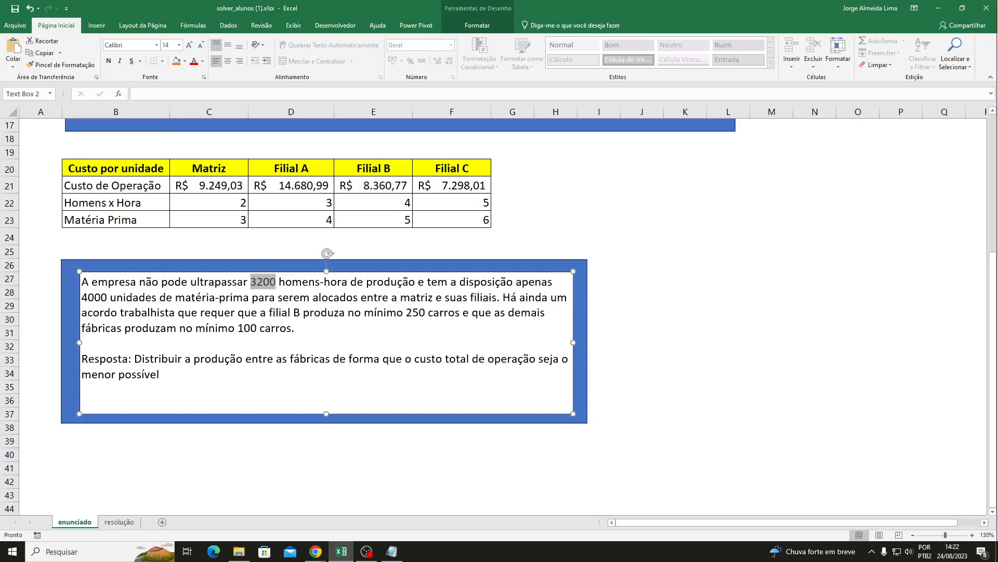
left_click(119, 521)
left_click(410, 362)
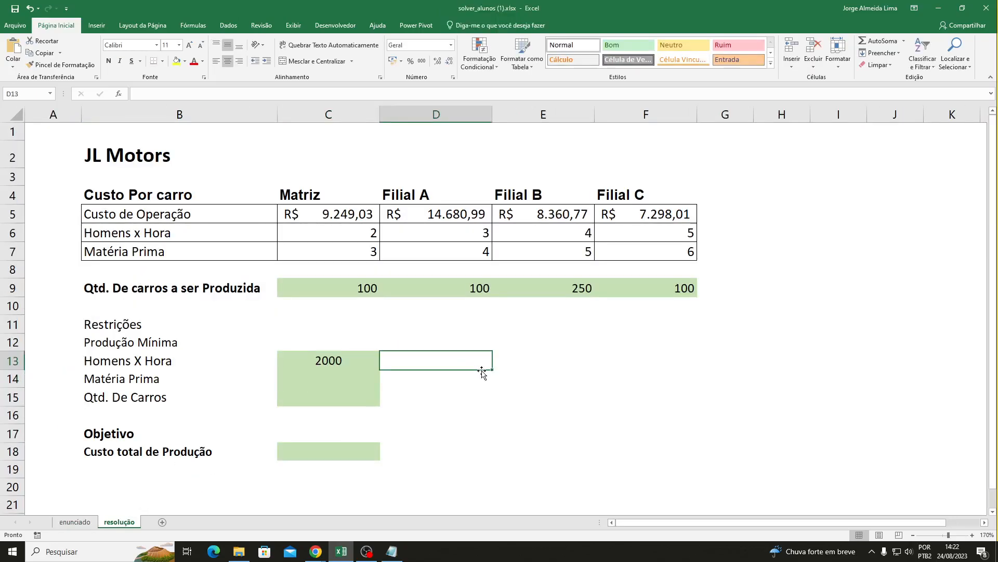
type("<=")
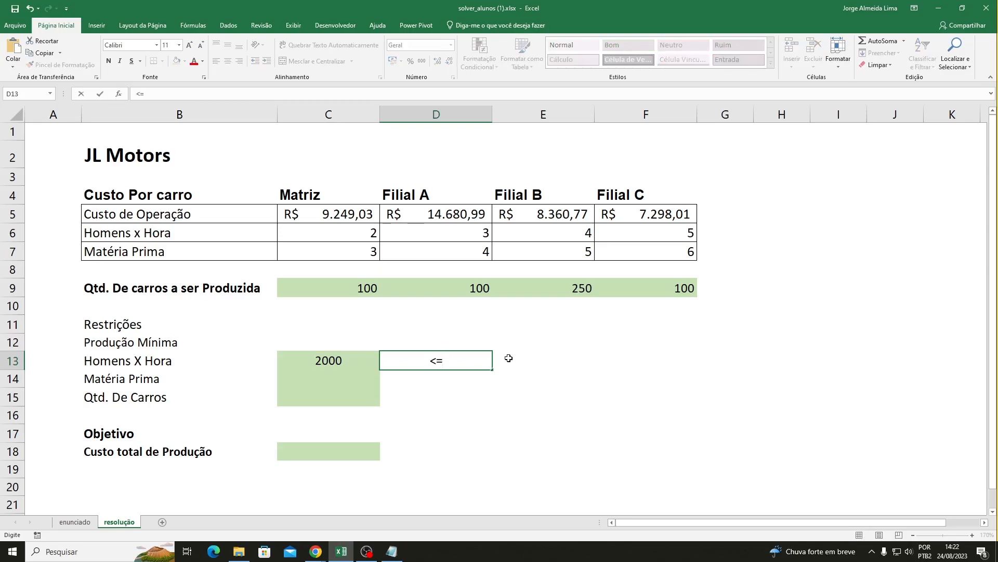
left_click(526, 357)
type("3200")
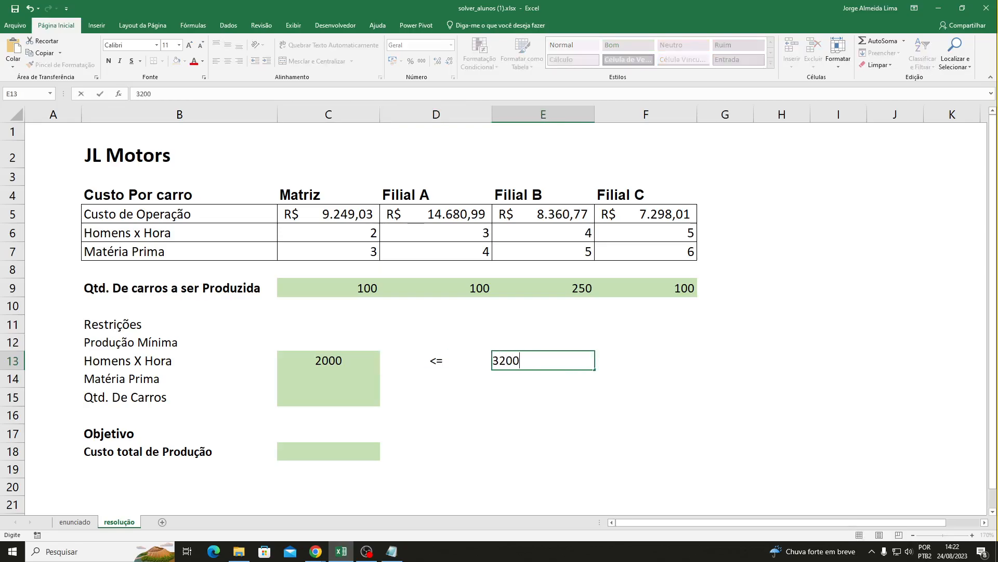
key("Return")
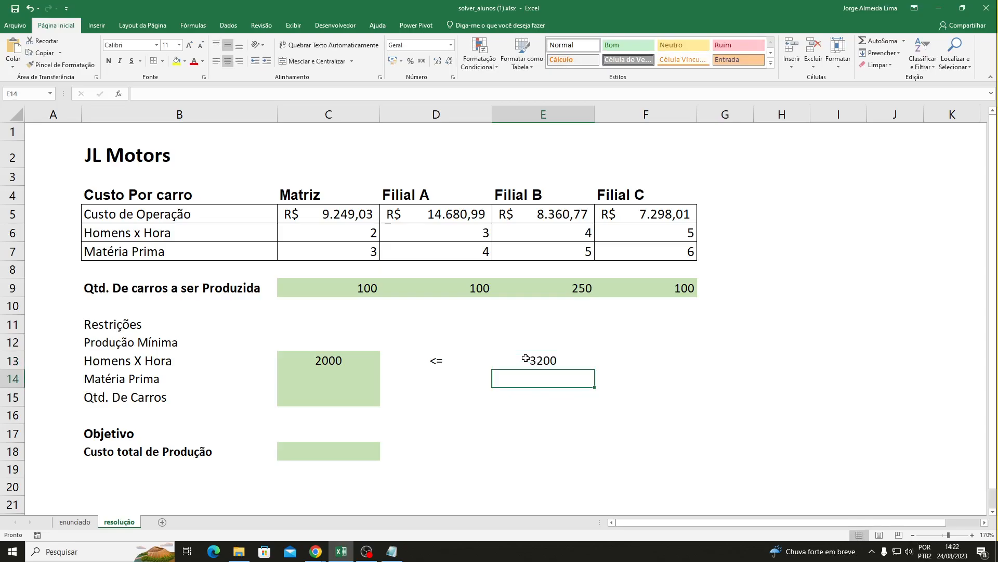
left_click(75, 521)
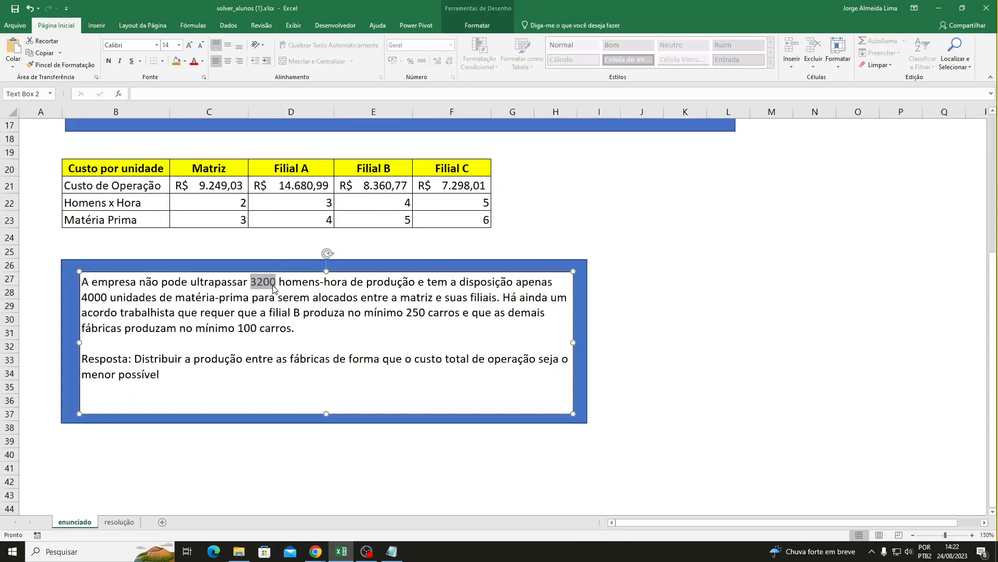
left_click(119, 522)
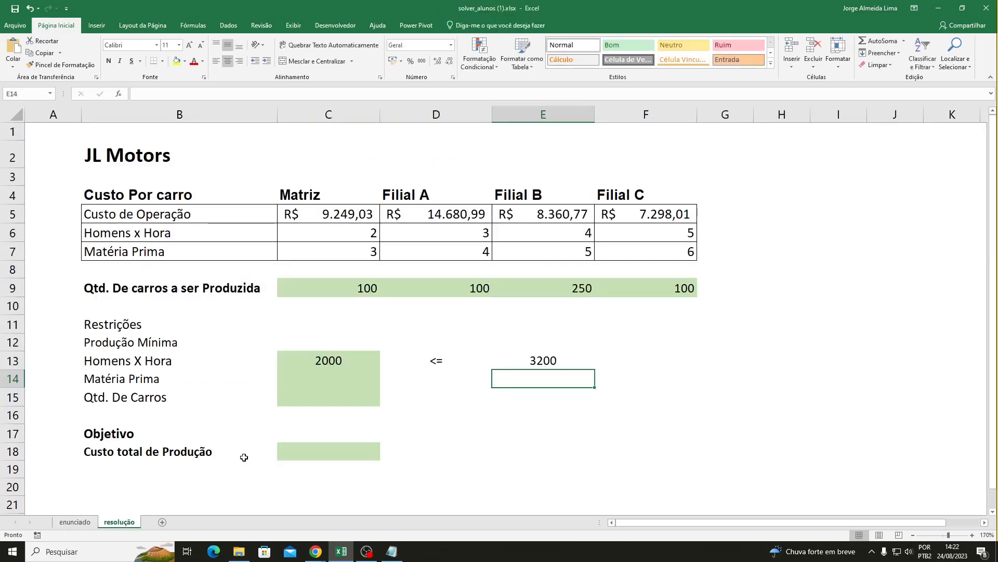
- In C14, calculate the Matéria Prima restriction with =SOMARPRODUTO(C7:F7;C9:F9)
left_click(311, 381)
type("=")
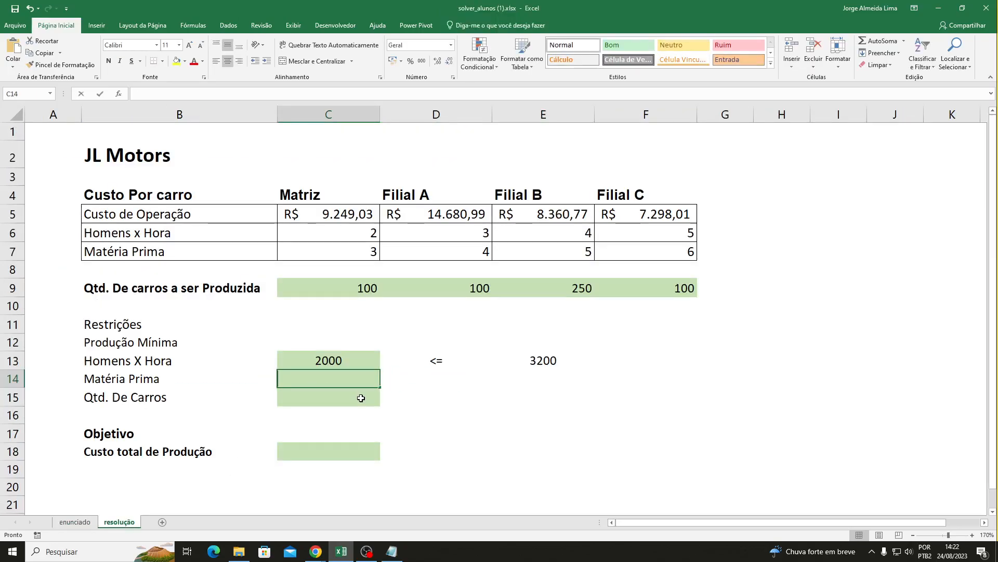
type("somar")
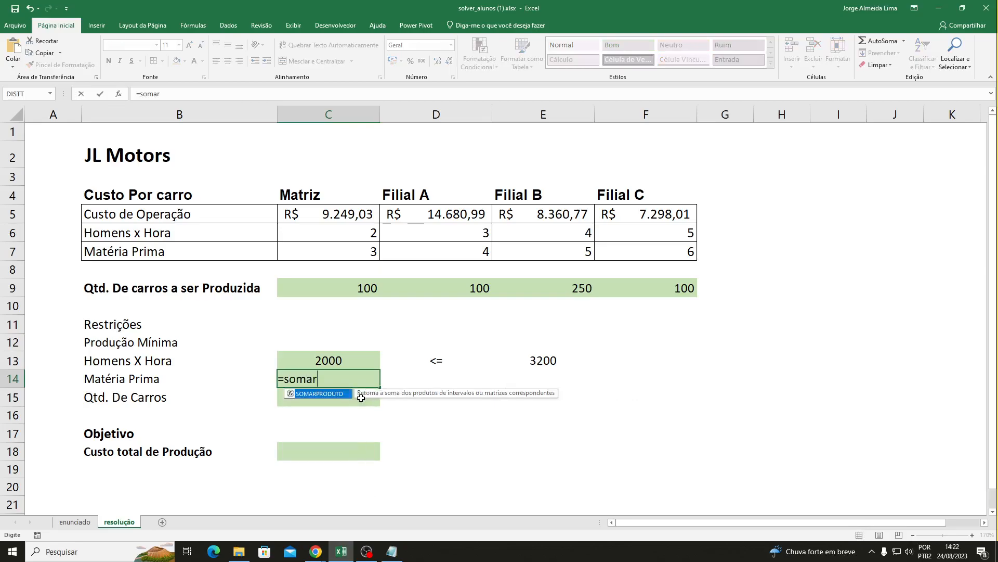
double_click(330, 393)
mouse_move(391, 552)
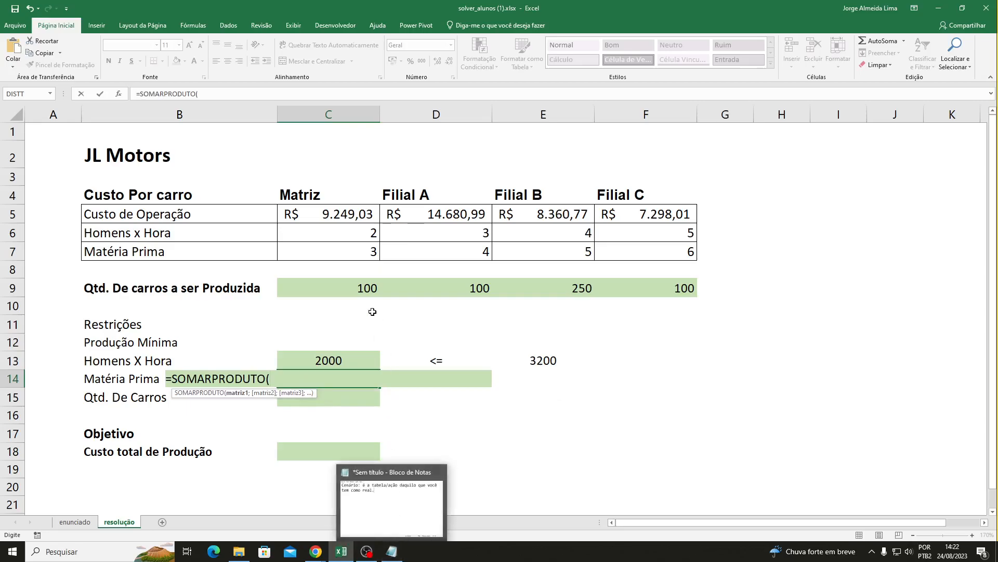
left_click_drag(314, 253, 676, 258)
type(";")
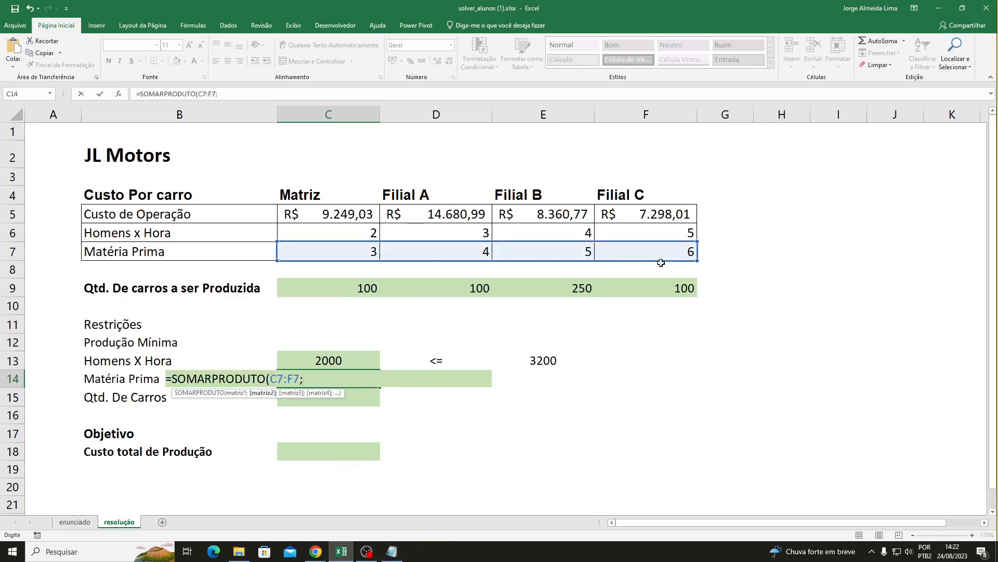
left_click_drag(341, 289, 648, 285)
type(")")
key("Return")
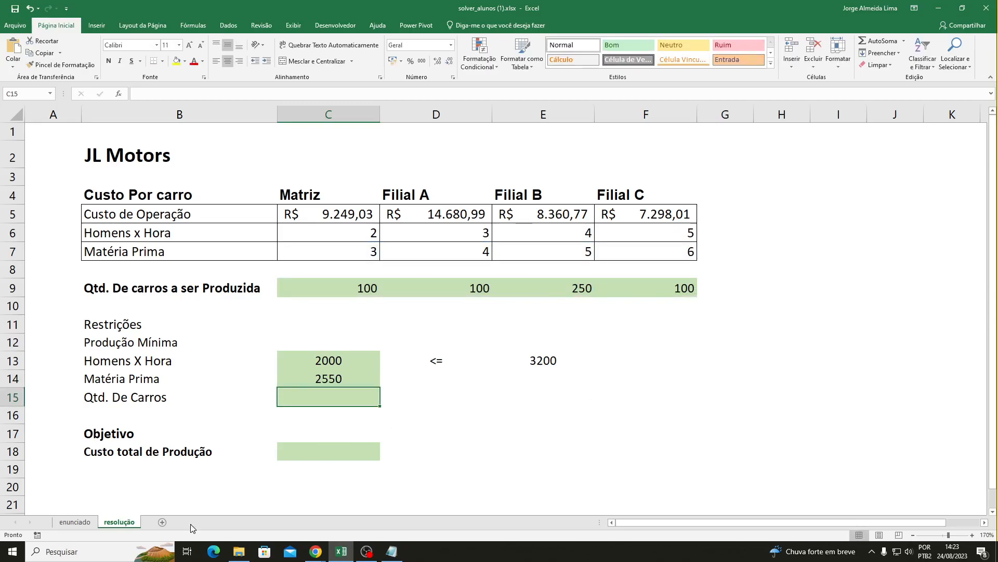
- Check the raw-material limit on enunciado and record it on resolução as <= in D14 and 4000 in E14
left_click(75, 522)
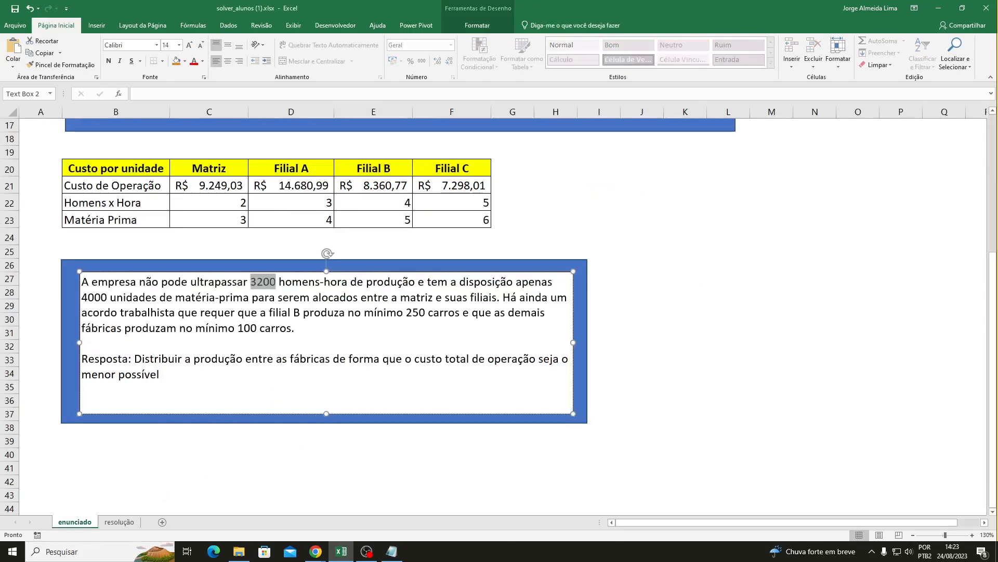
double_click(94, 297)
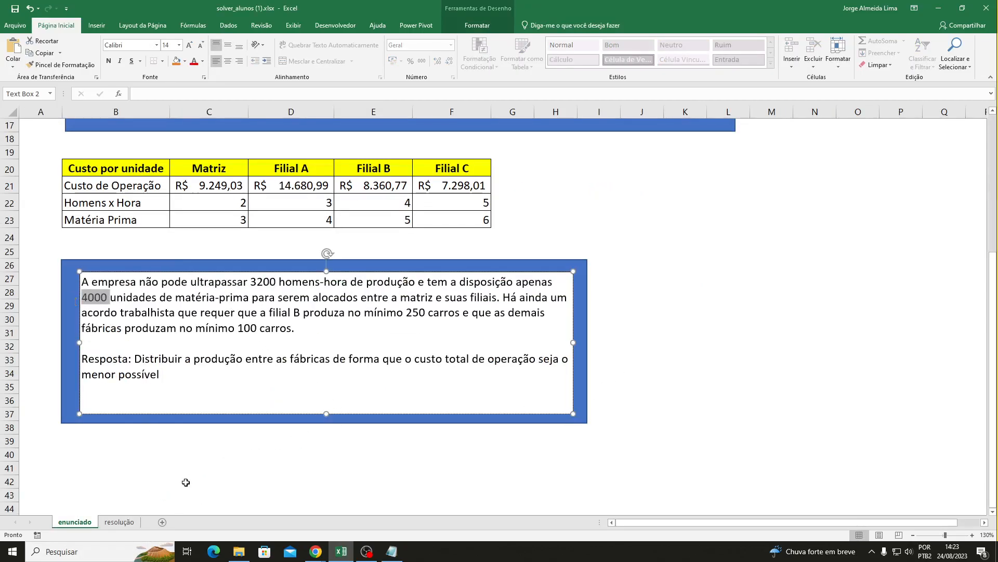
left_click(119, 522)
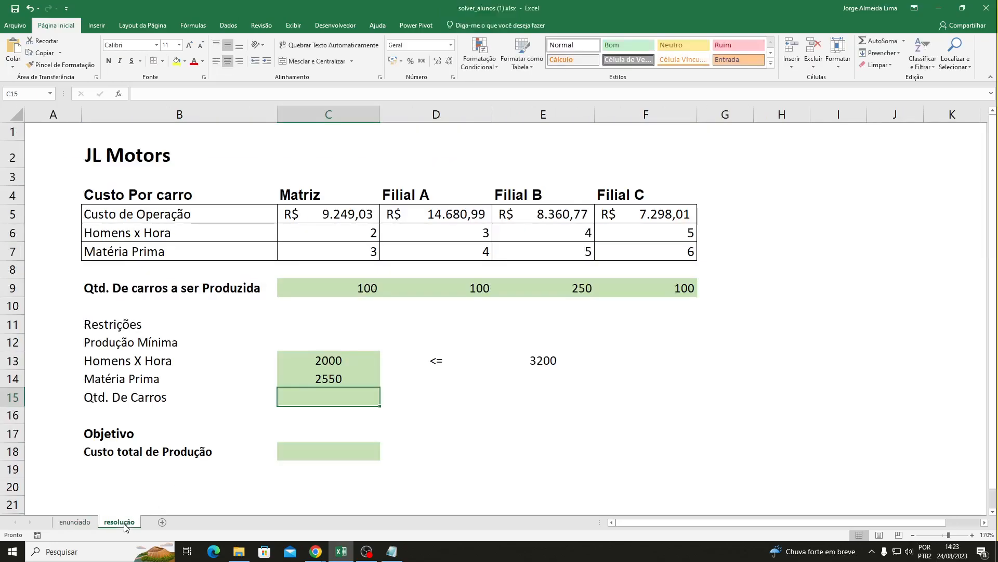
left_click(444, 378)
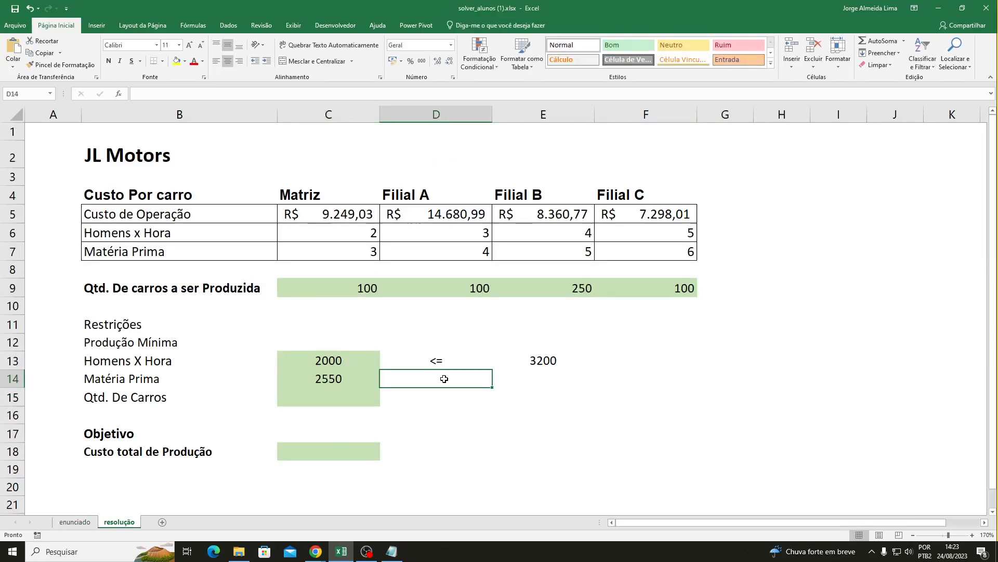
type("<=")
left_click(552, 380)
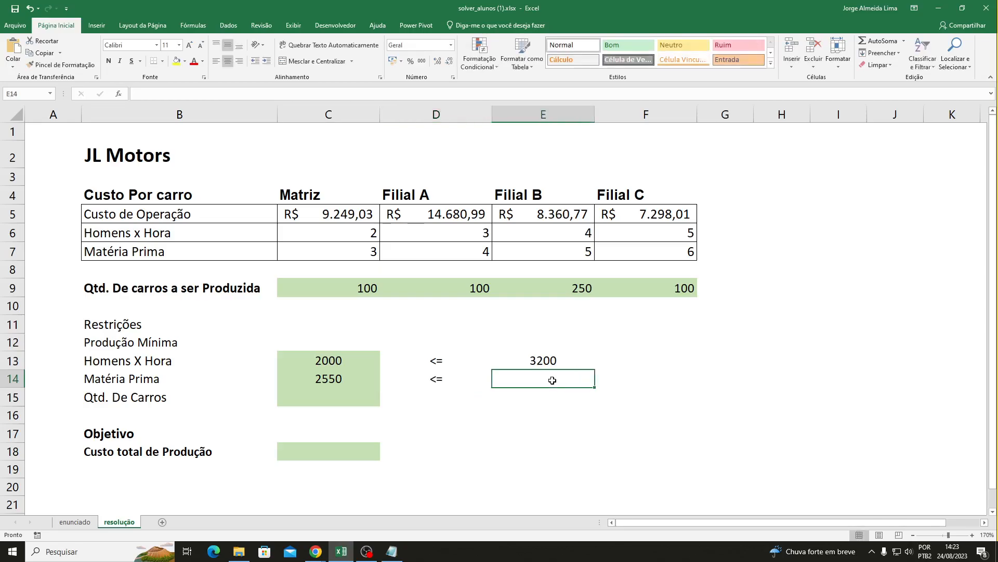
type("4000")
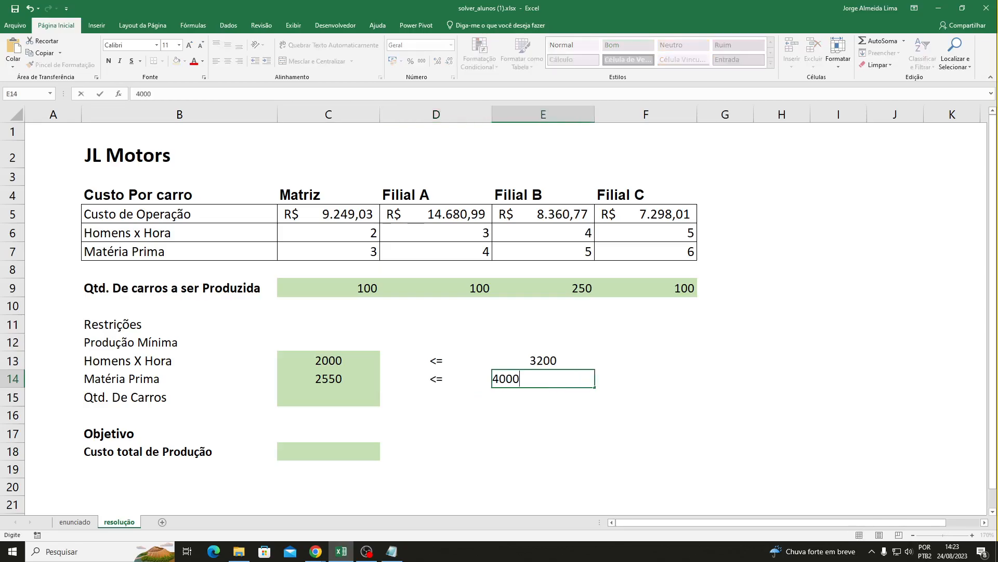
key("Return")
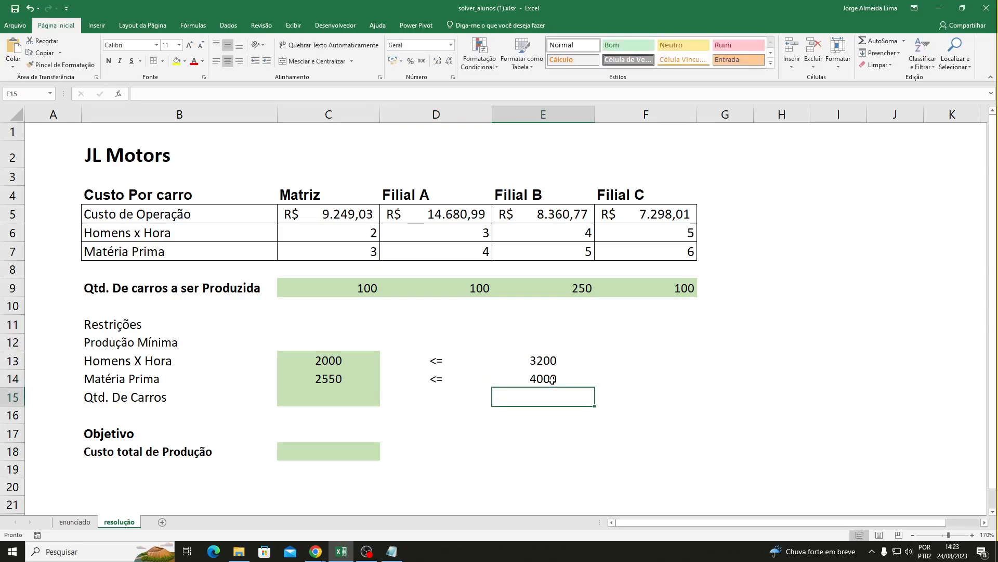
- In C15, total the Qtd. De Carros restriction with =SOMA(C9:F9)
left_click(316, 397)
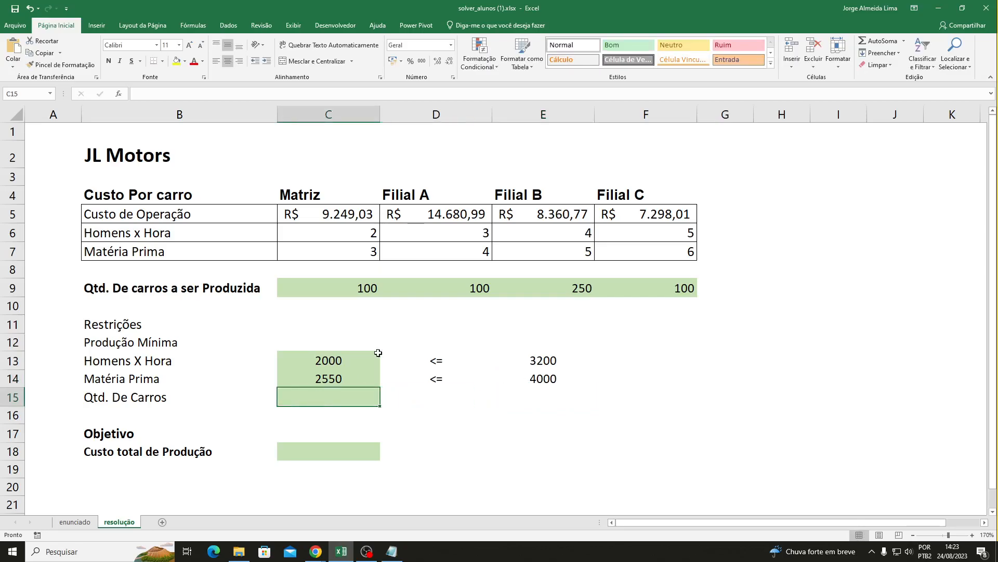
type("=")
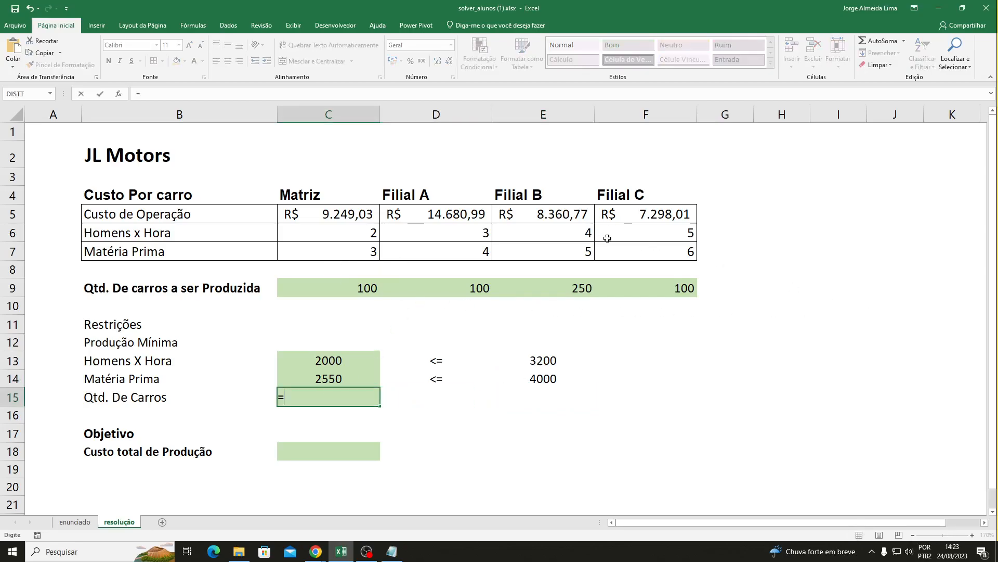
type("soma(")
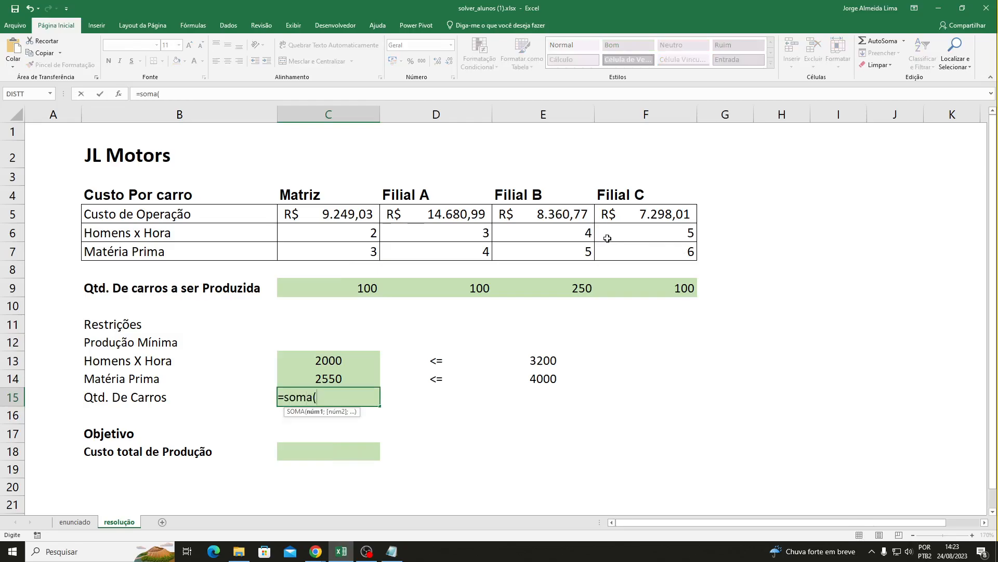
left_click_drag(346, 288, 664, 292)
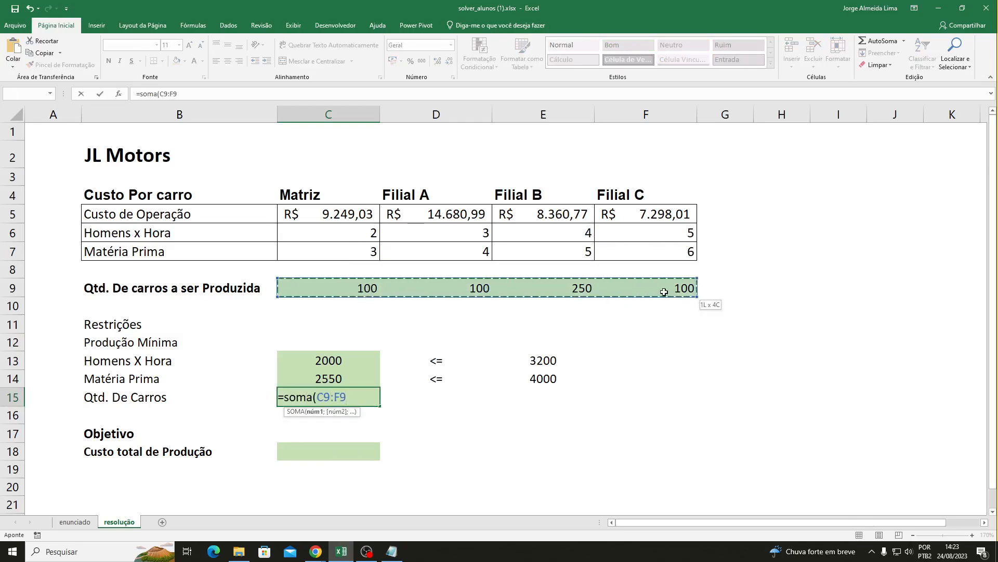
key("Return")
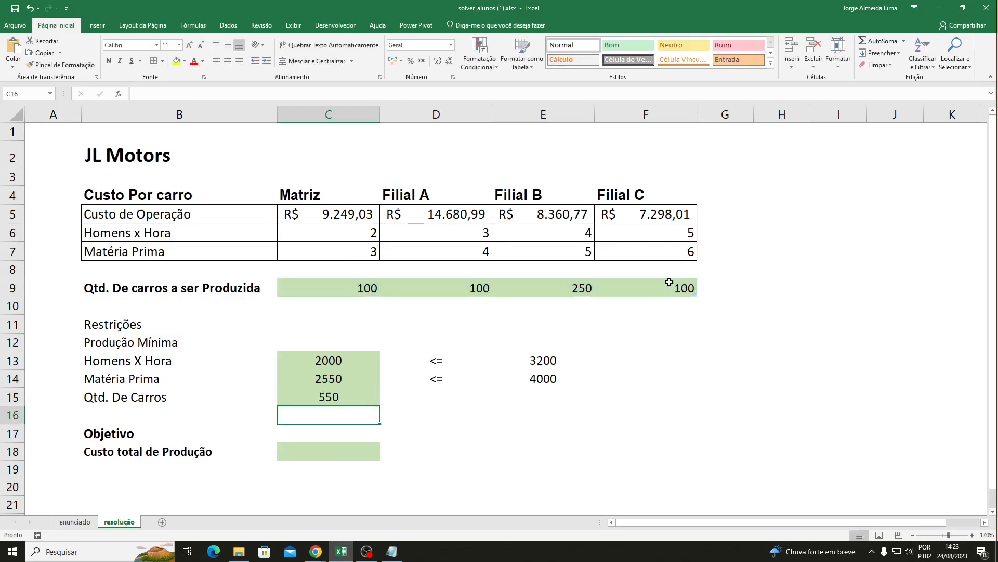
- Check the required car production on enunciado and record it on resolução as = in D15 and 1000 in E15
left_click(81, 522)
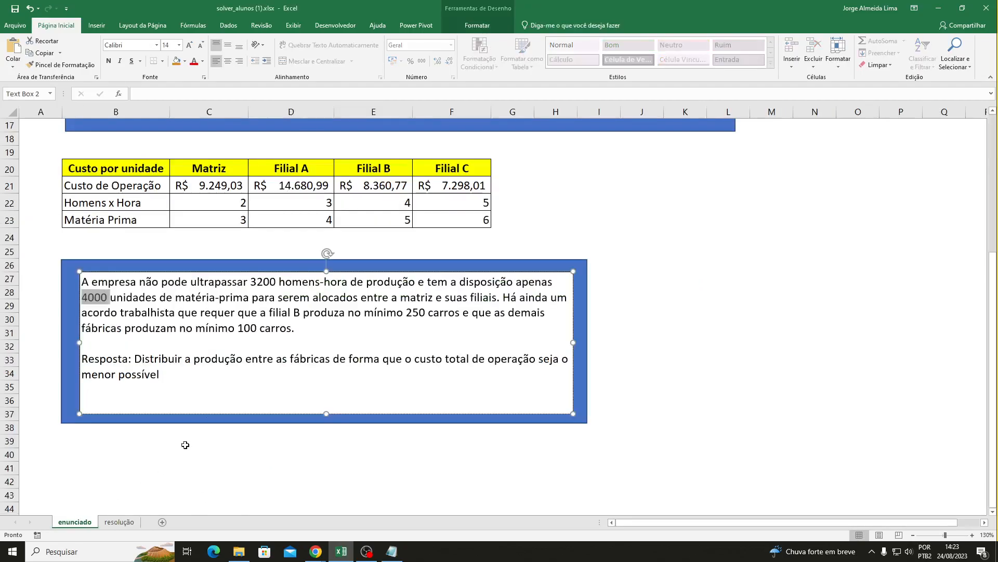
scroll(332, 312, "up", 5)
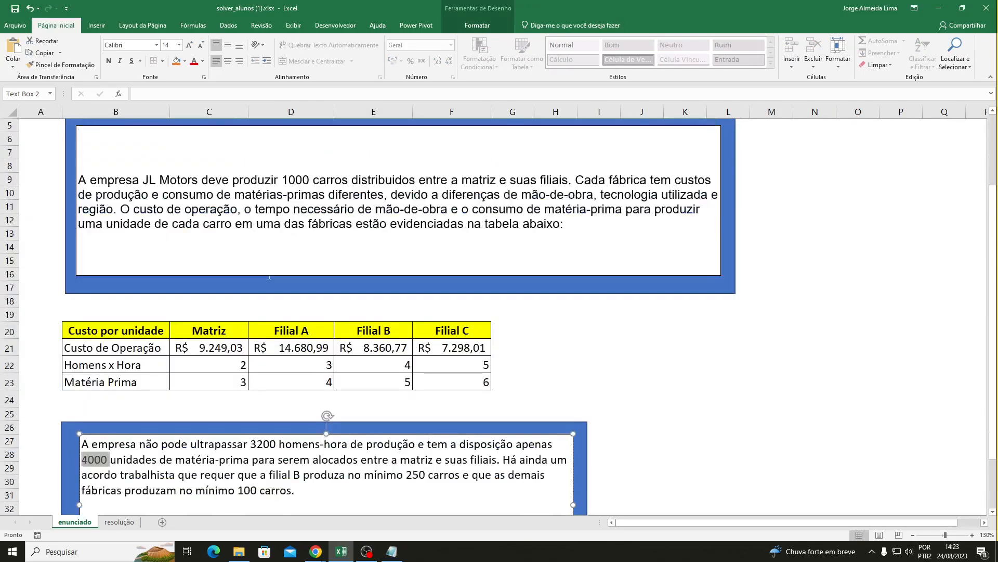
left_click_drag(310, 238, 282, 239)
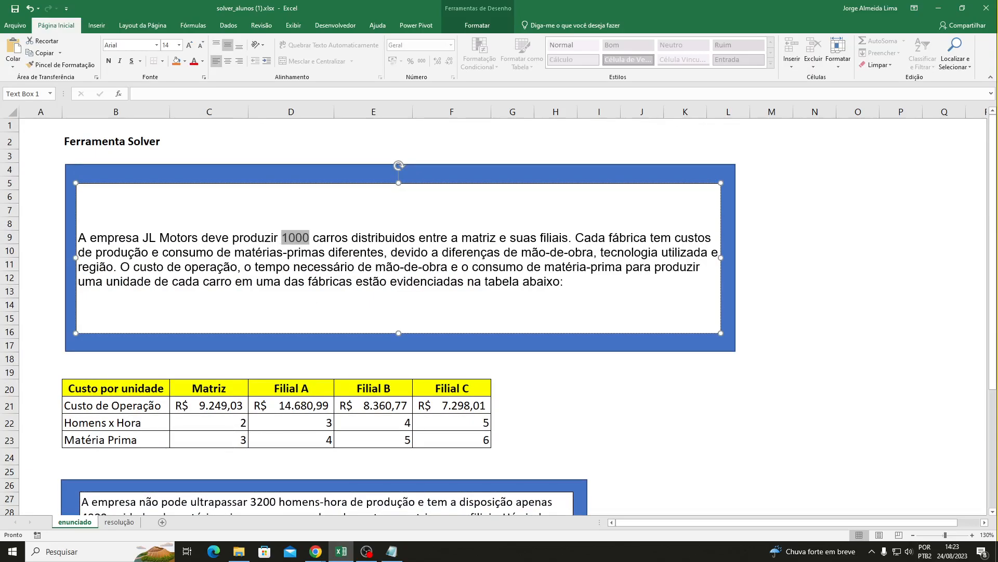
left_click(122, 521)
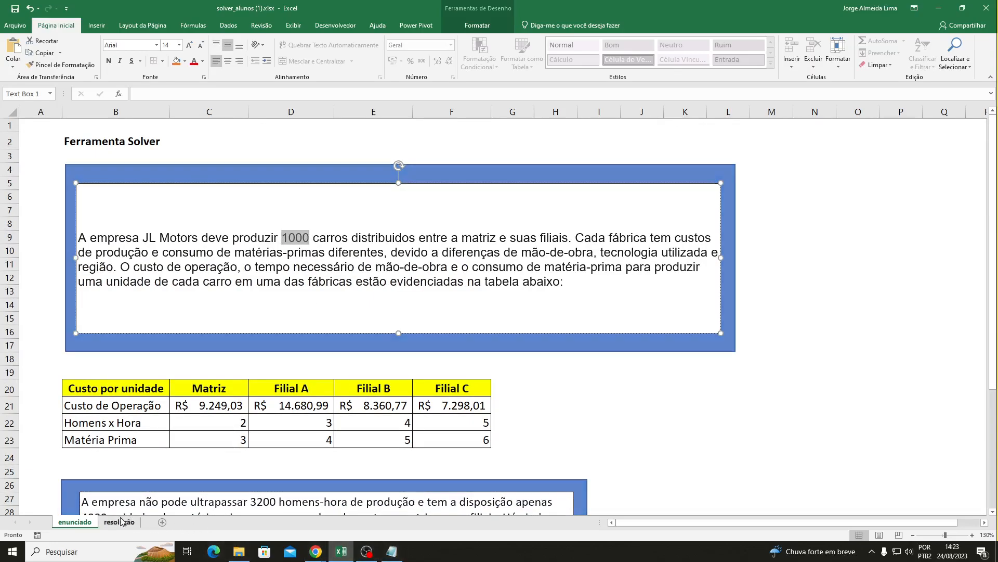
left_click(438, 403)
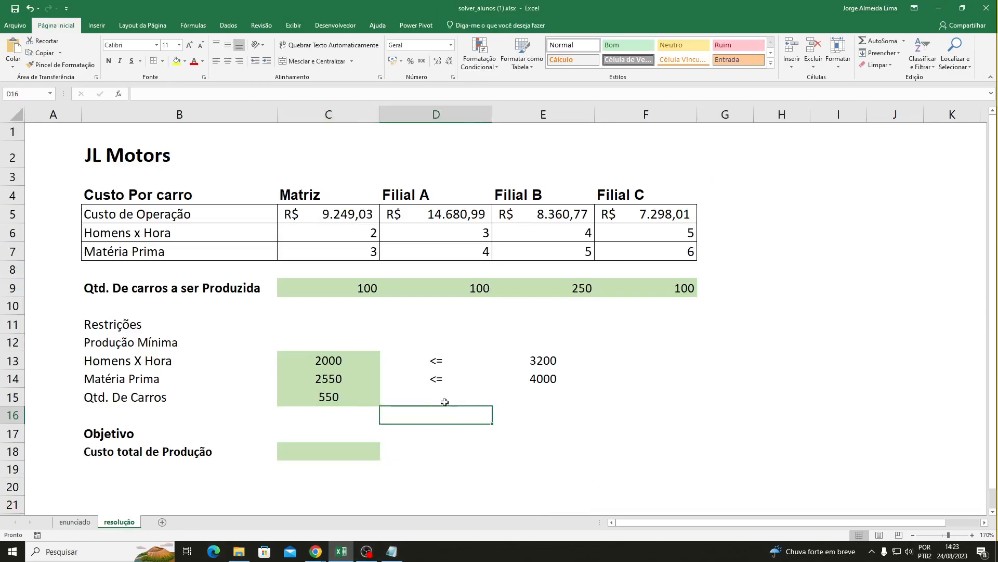
type("=")
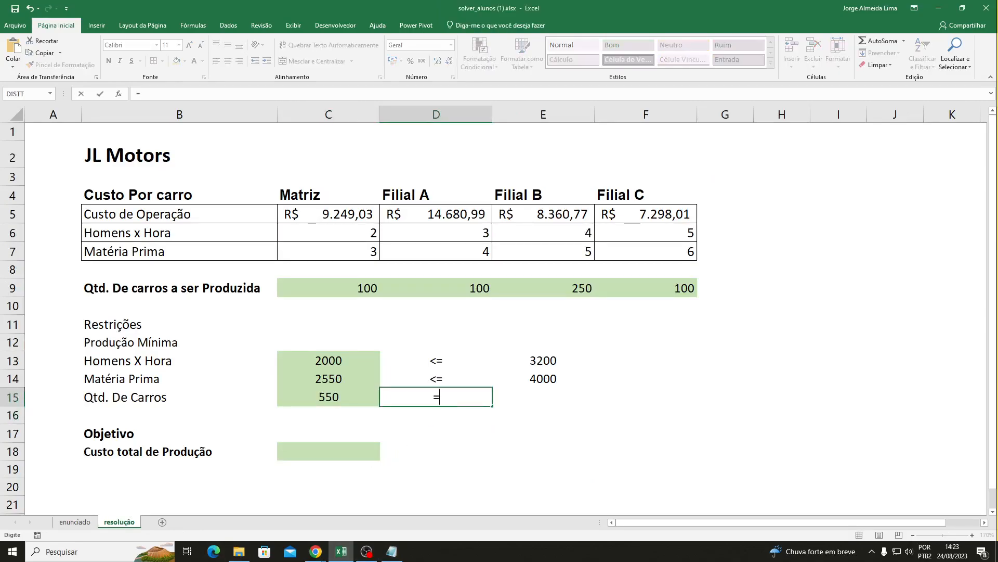
left_click(550, 400)
key("Escape")
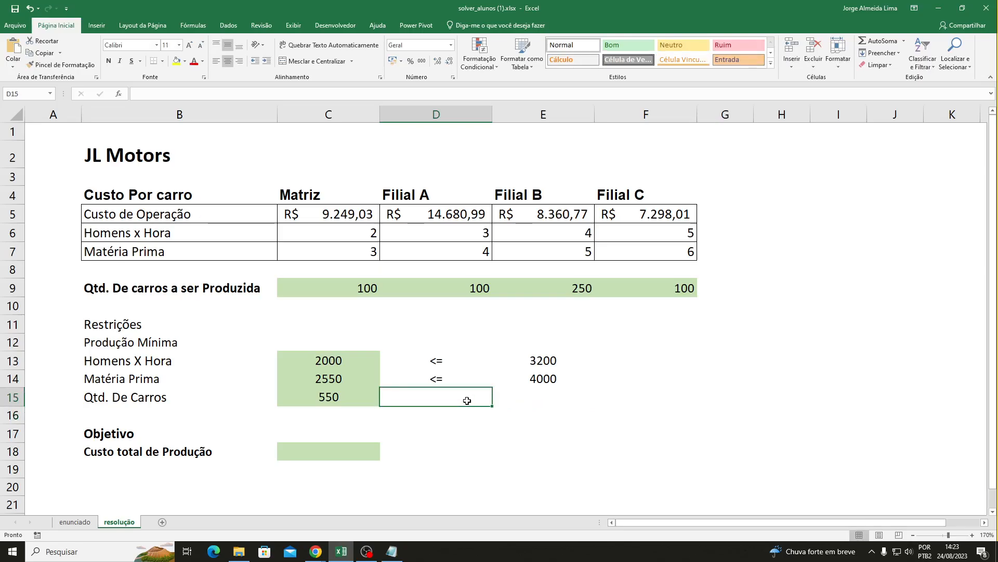
type("=")
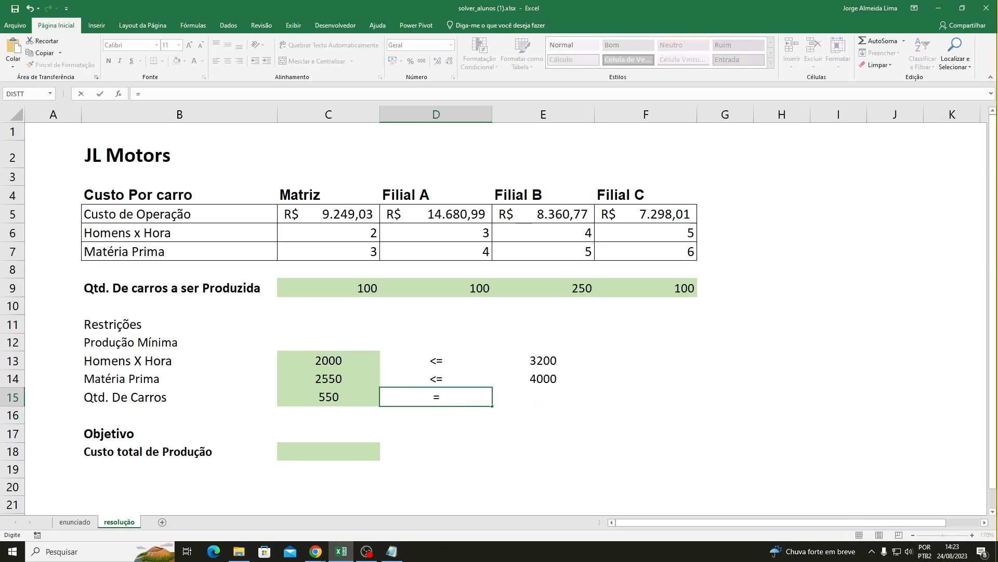
key("Tab")
type("1000")
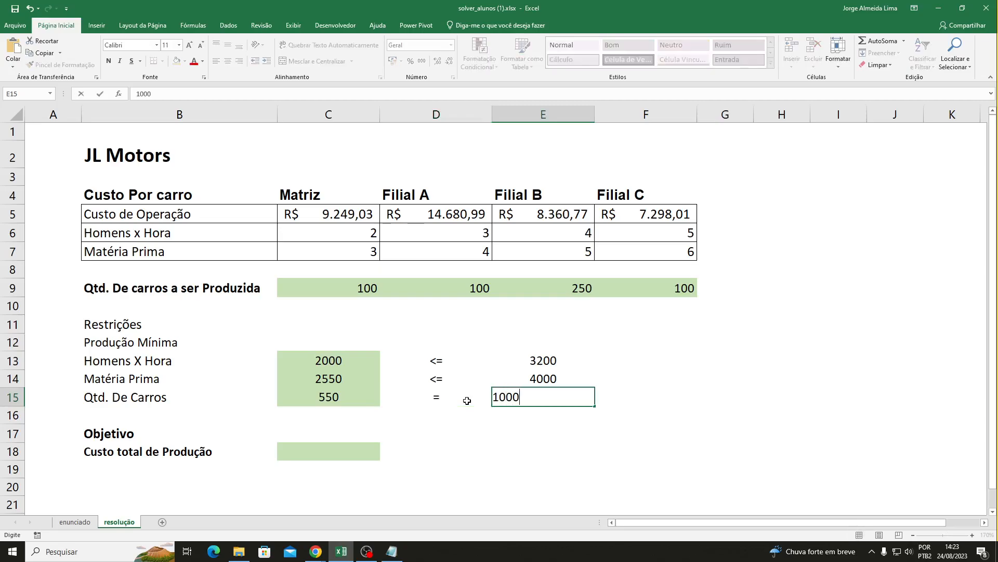
key("Return")
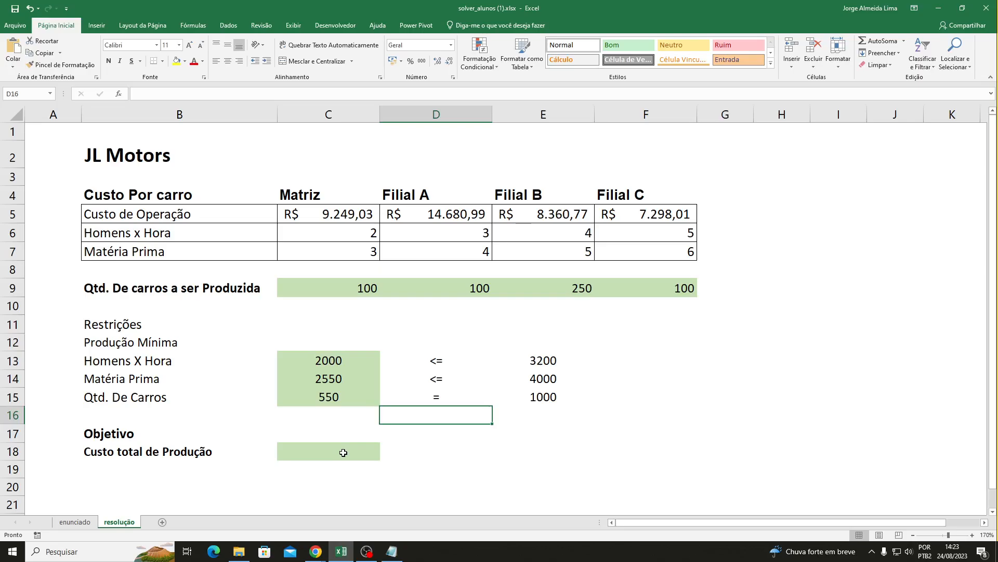
- Review the required number of cars in the problem statement on enunciado and return to resolução
left_click(74, 522)
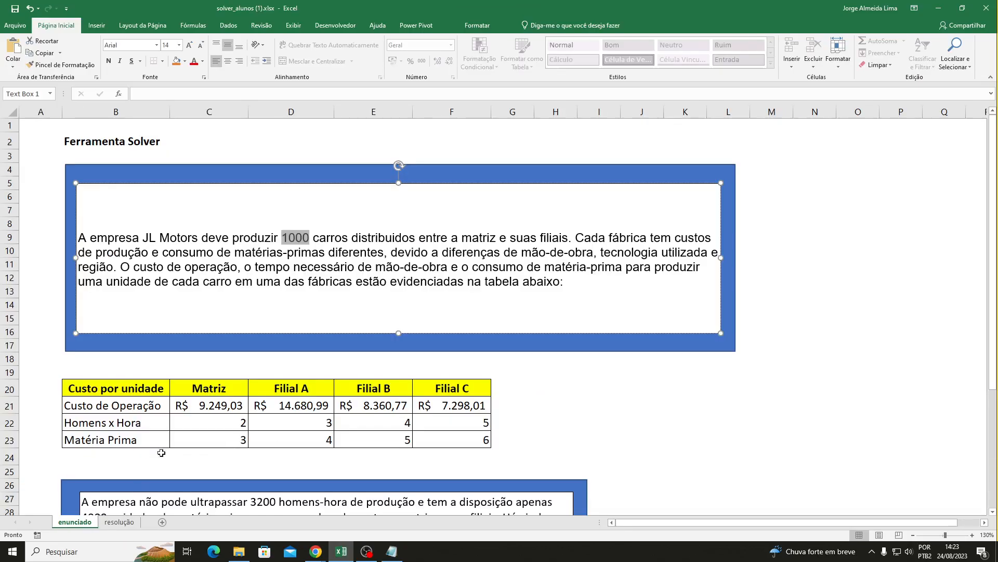
left_click(274, 283)
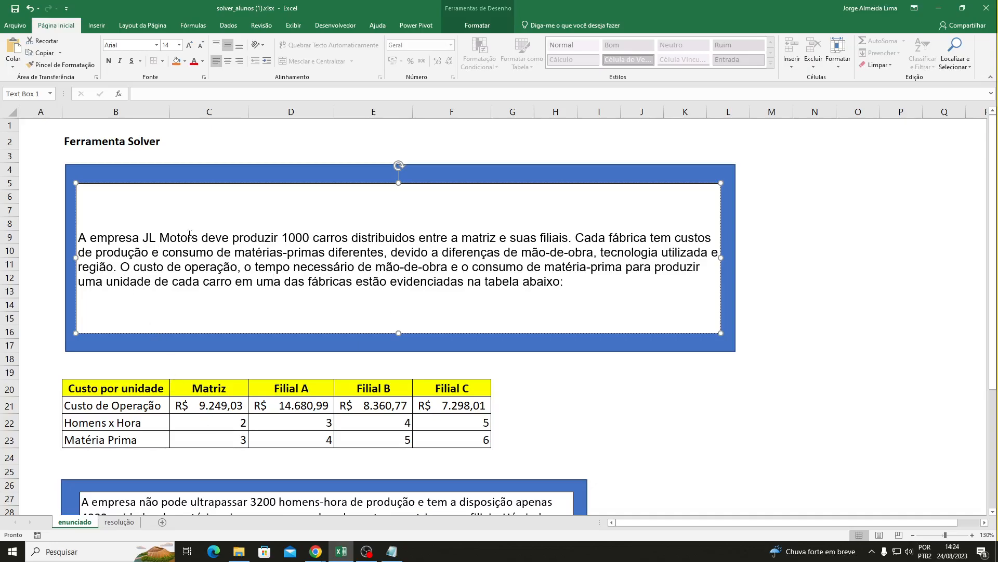
left_click_drag(310, 237, 282, 239)
left_click(119, 521)
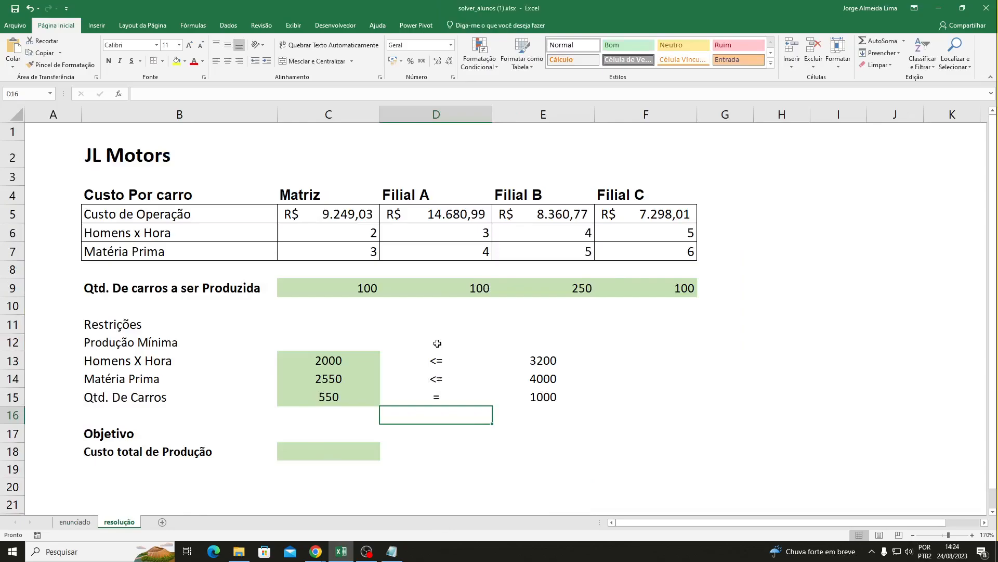
- In C18, calculate the Custo total de Produção objective with =SOMARPRODUTO(C5:F5;C9:F9)
left_click(341, 451)
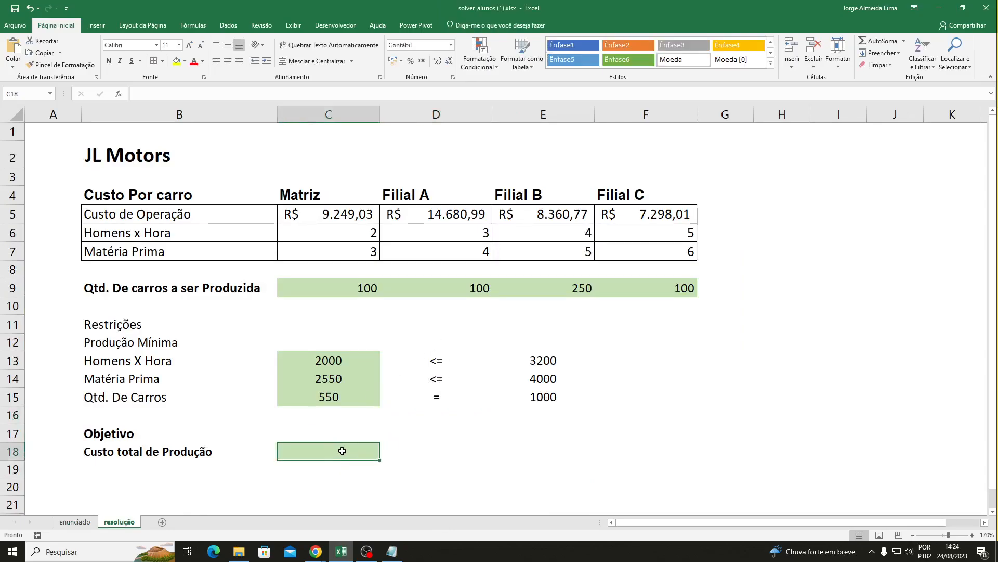
type("=somar")
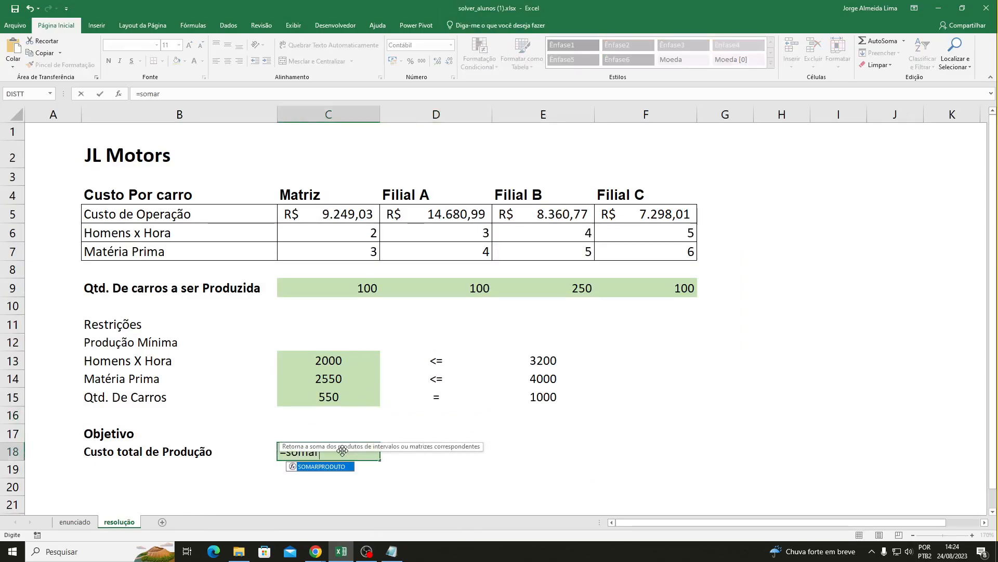
key("Tab")
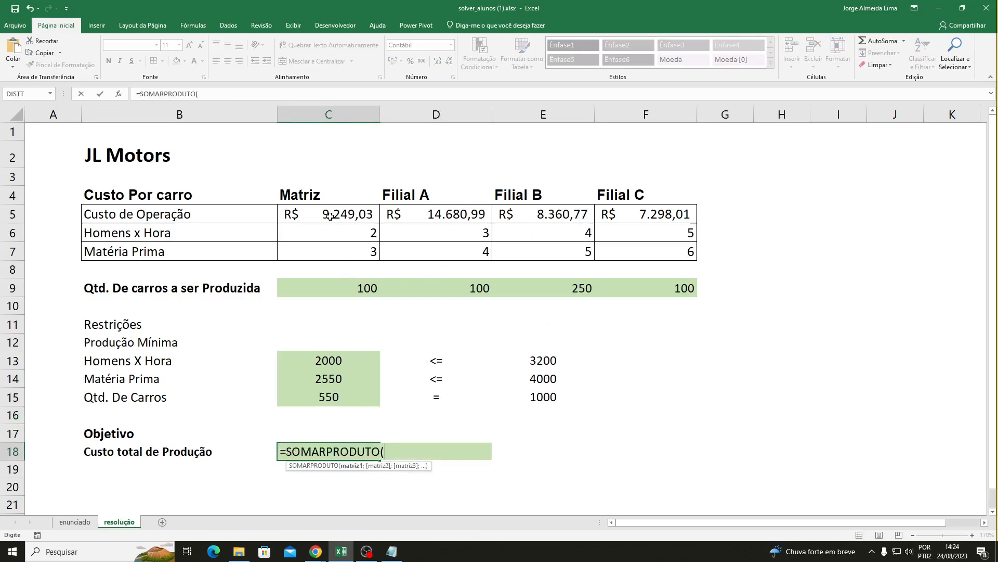
left_click_drag(328, 214, 666, 210)
type(";")
left_click_drag(342, 290, 671, 294)
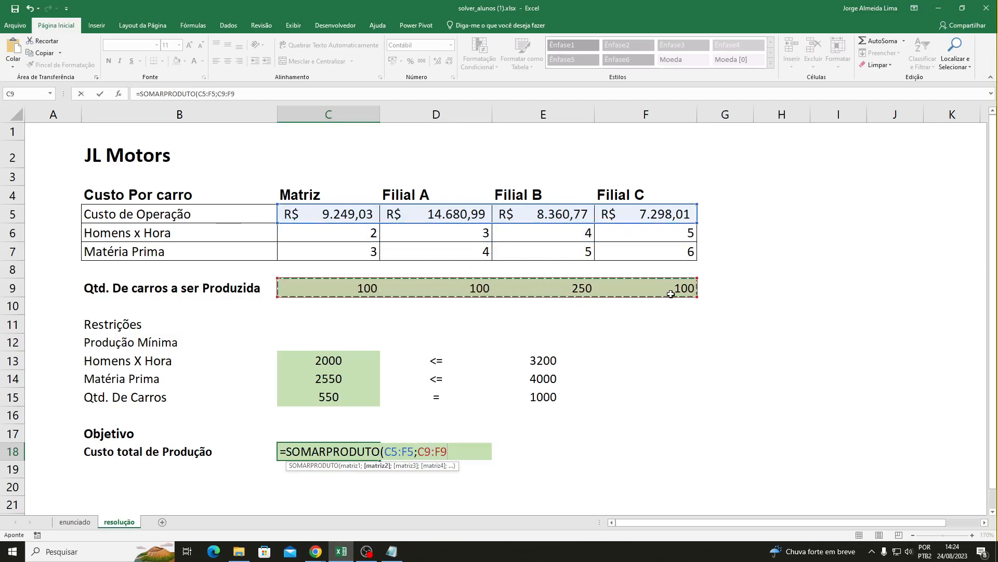
key("Return")
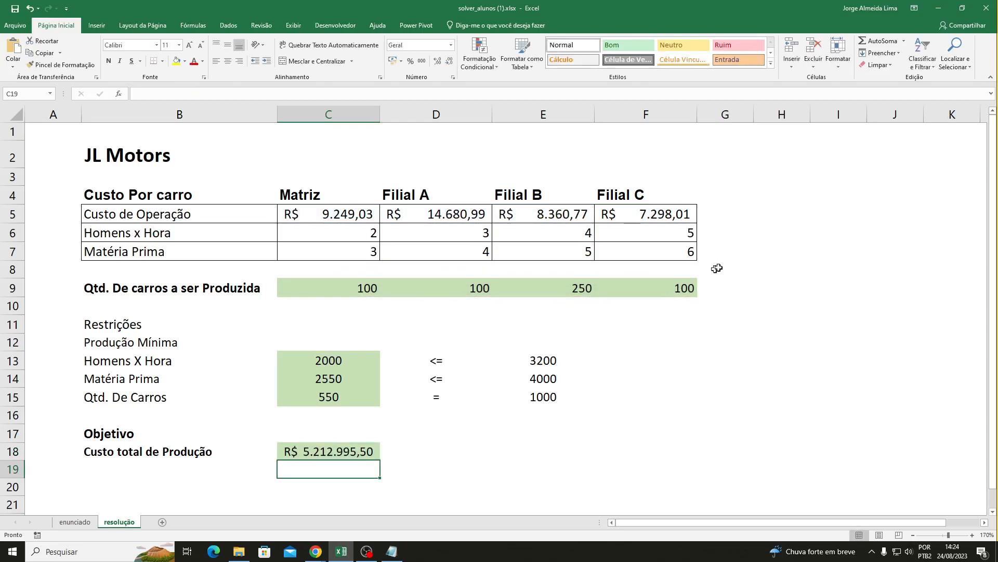
- Review the total operating cost objective in the Resposta text on enunciado and return to resolução
left_click(87, 522)
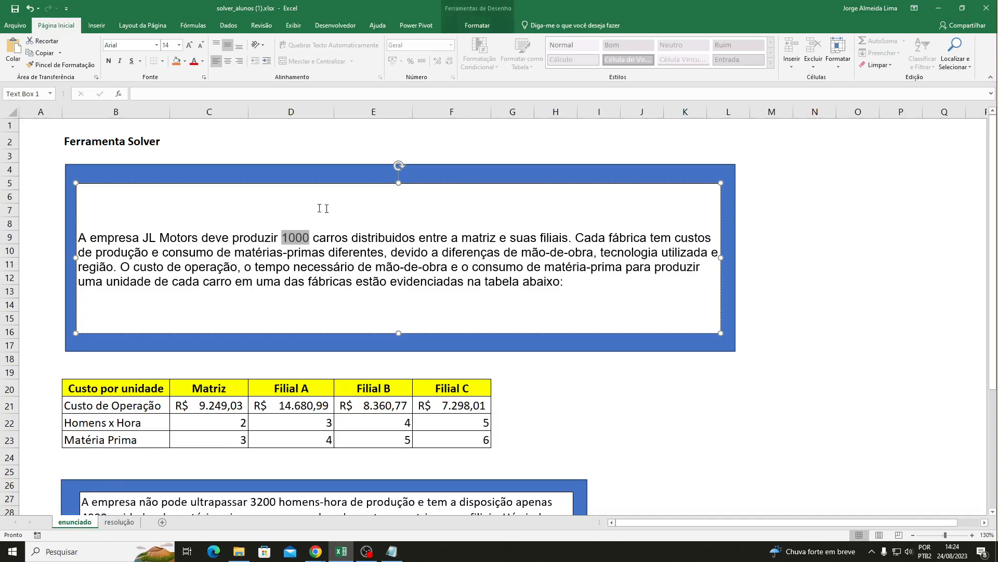
scroll(333, 202, "down", 5)
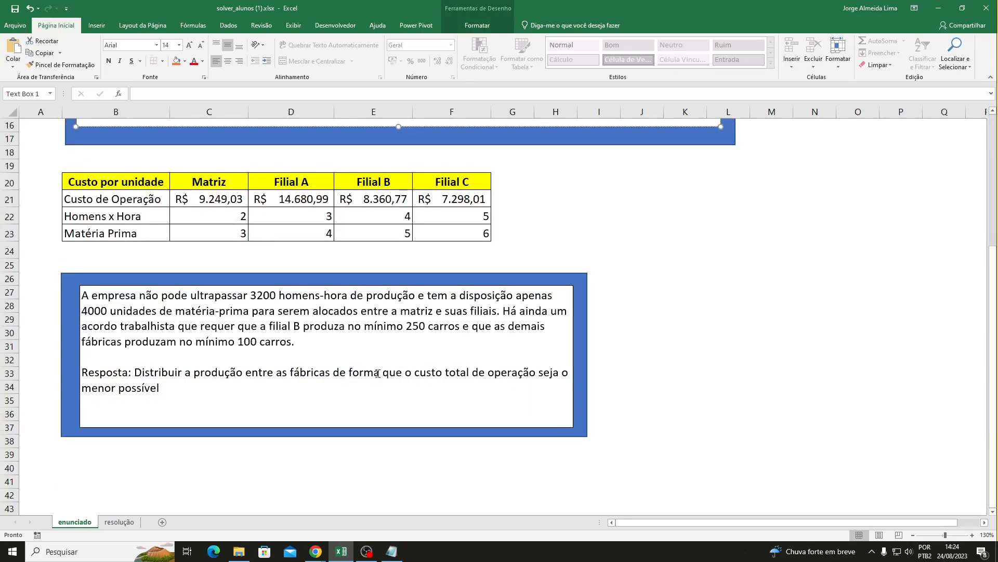
left_click_drag(414, 373, 538, 372)
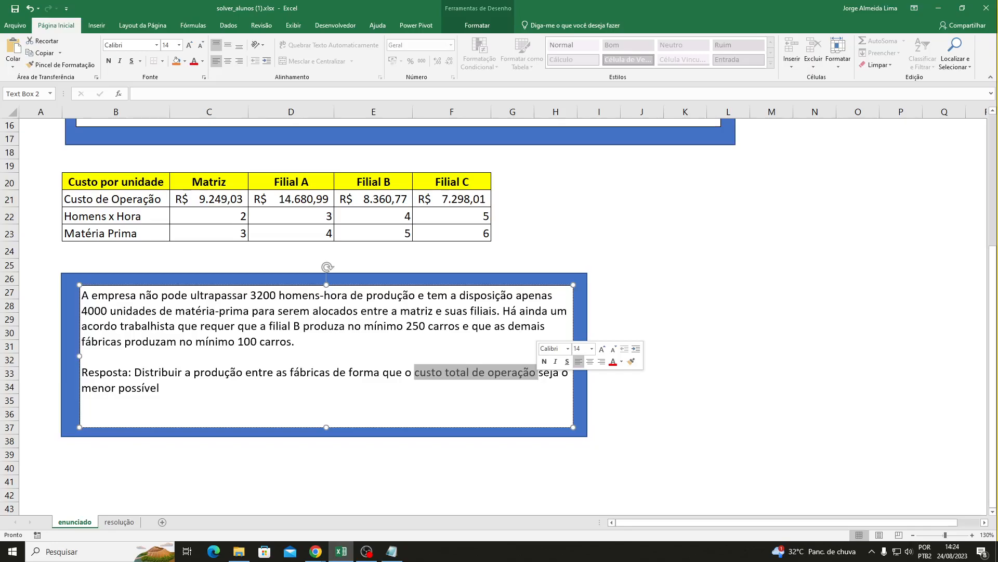
left_click(112, 523)
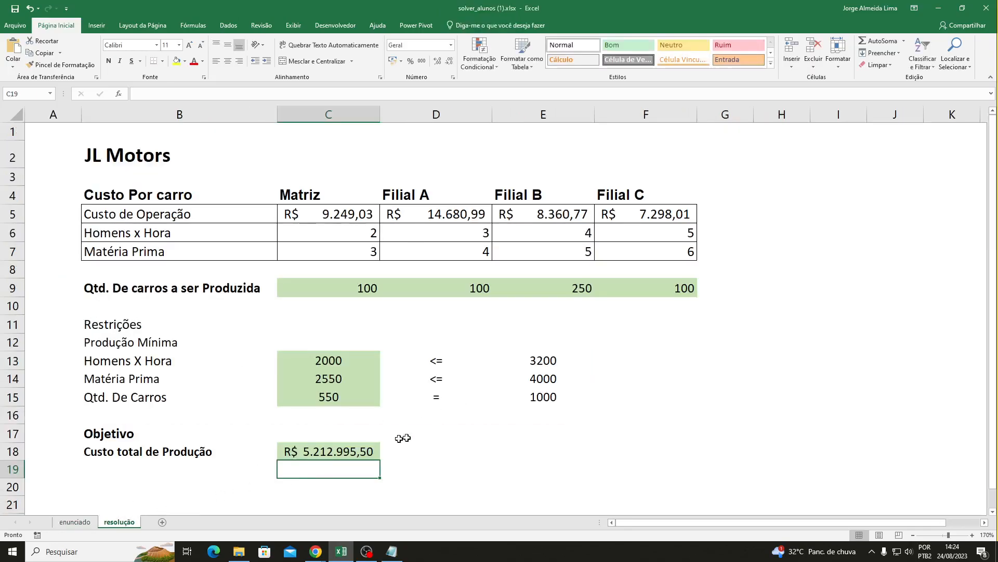
- Open the Solver parameters for the resolução model and move the dialog clear of column C
left_click(633, 452)
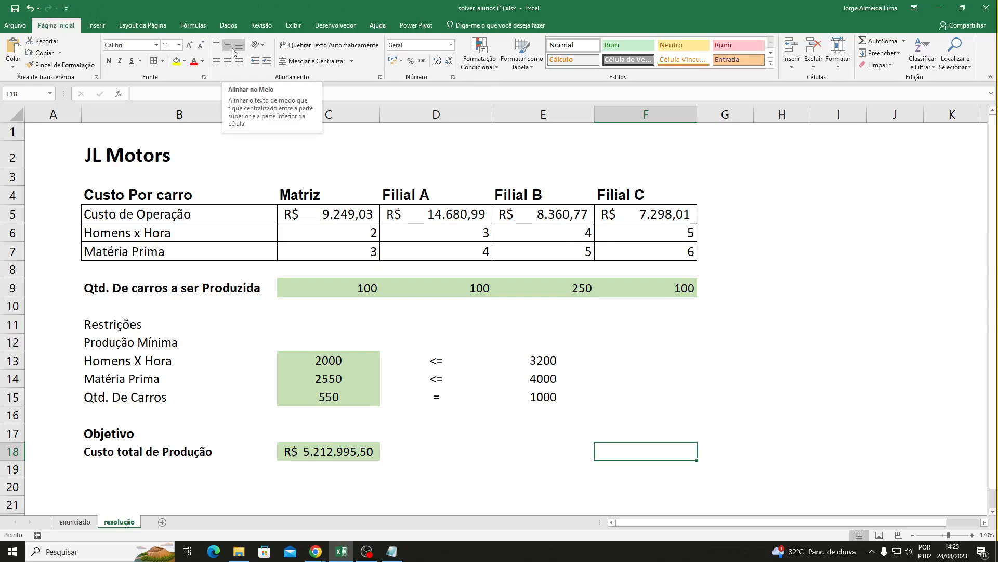
left_click(270, 26)
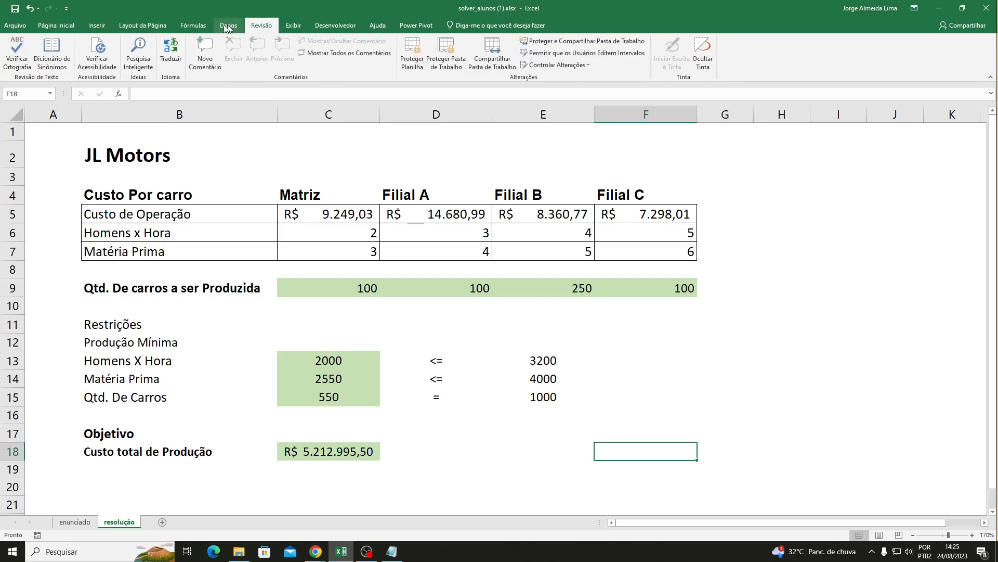
left_click(294, 26)
left_click(336, 25)
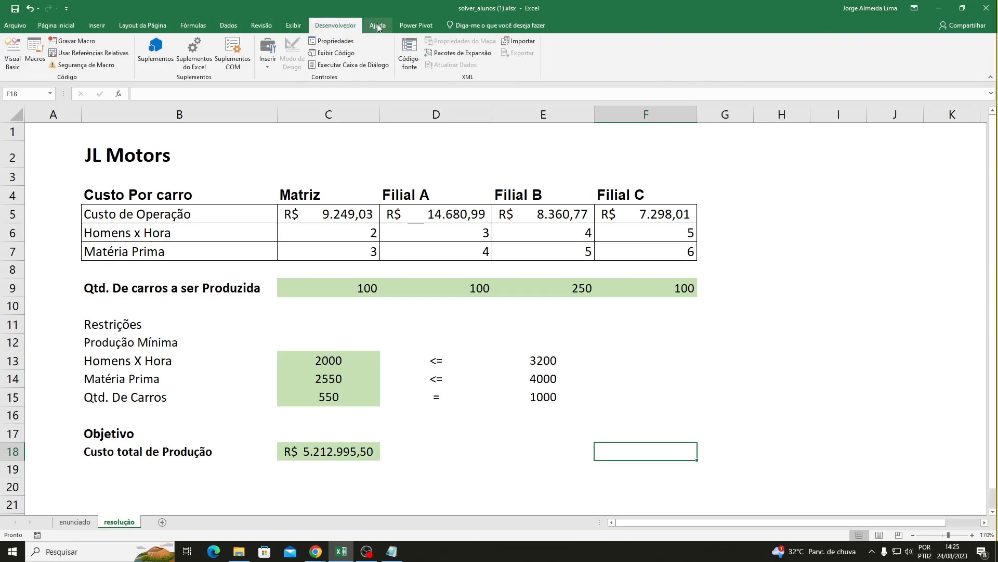
left_click(142, 26)
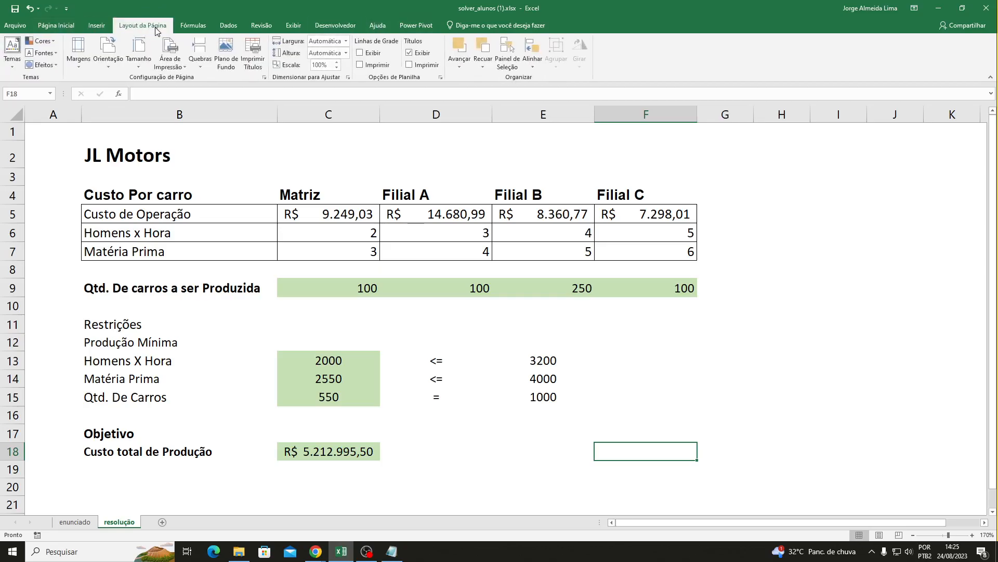
left_click(193, 25)
left_click(229, 26)
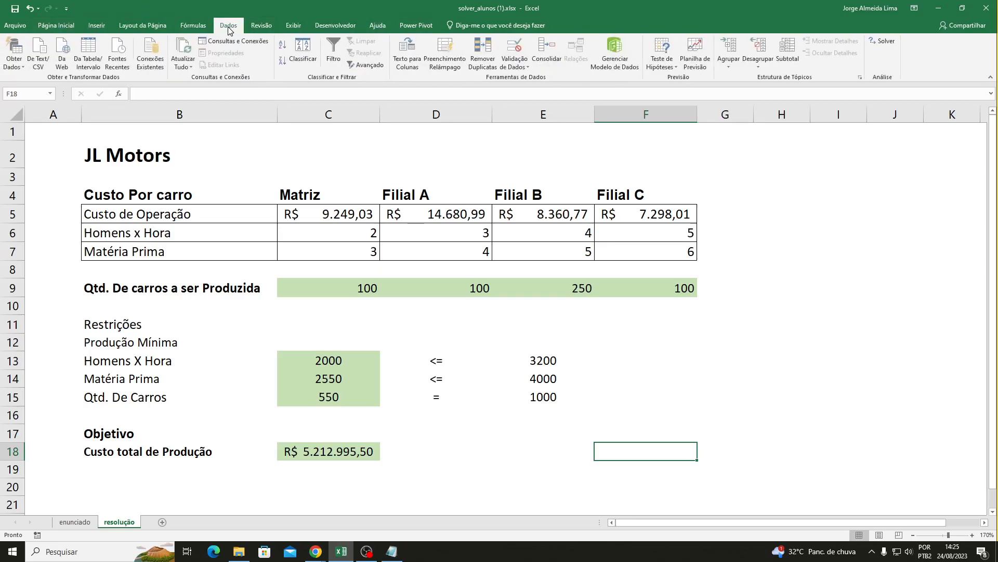
left_click(883, 40)
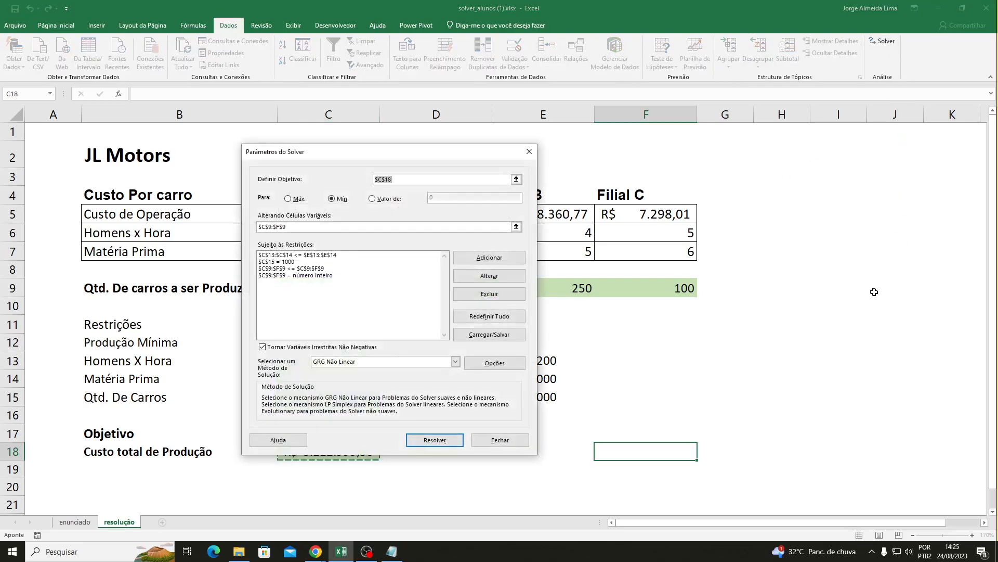
left_click_drag(444, 155, 617, 166)
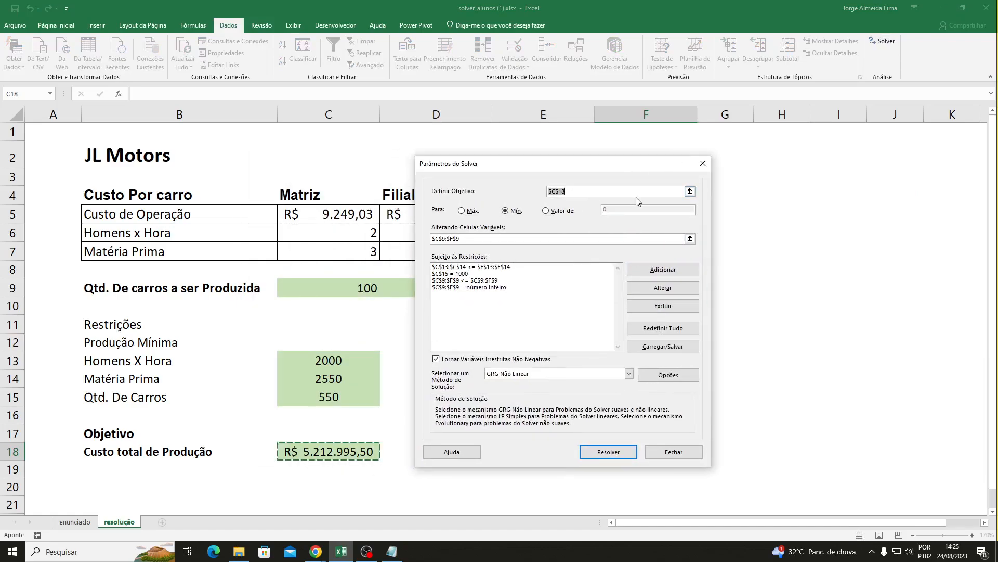
- Clear the objective cell and the variable cells range from the Solver parameters
key("super+plus")
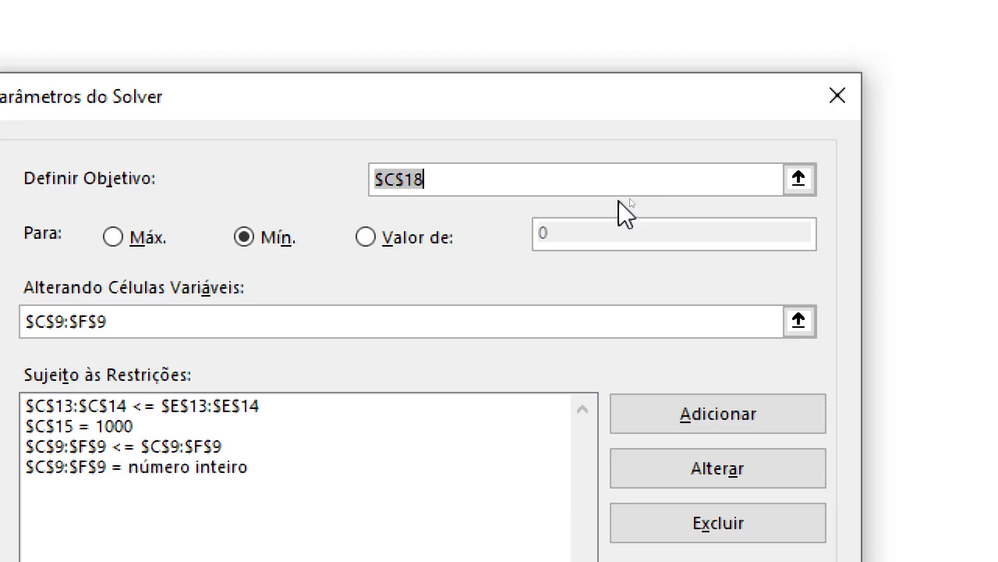
key("BackSpace")
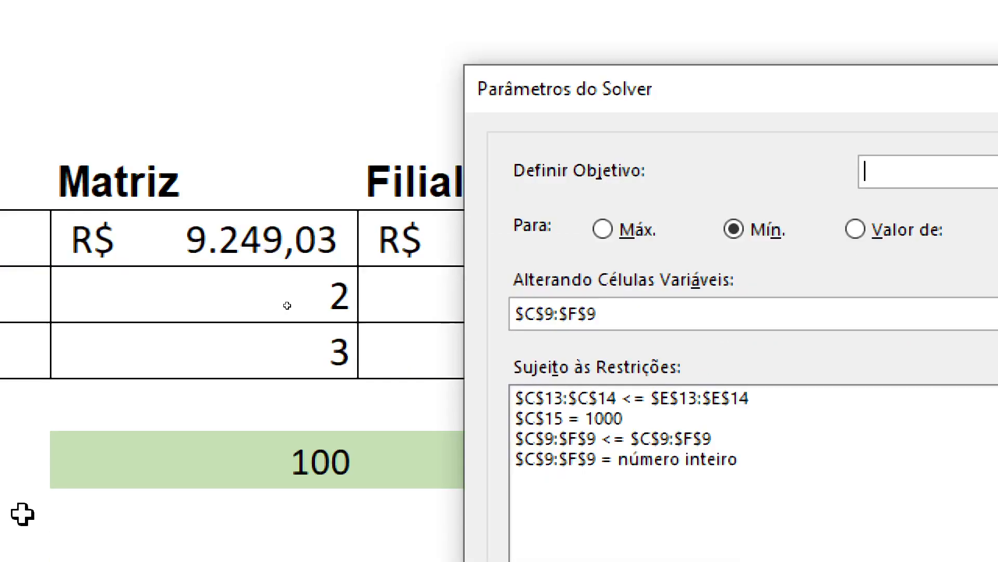
left_click(653, 317)
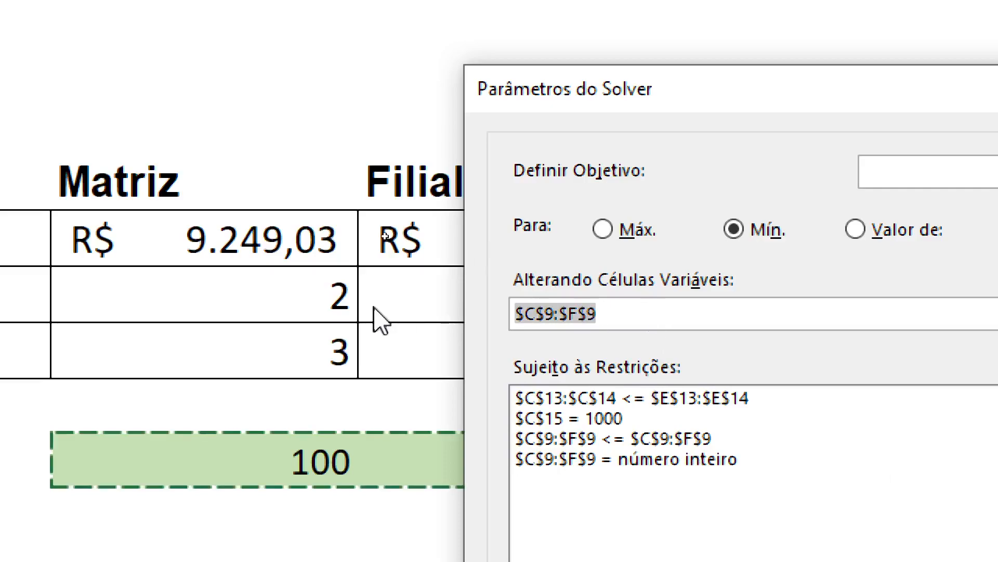
key("BackSpace")
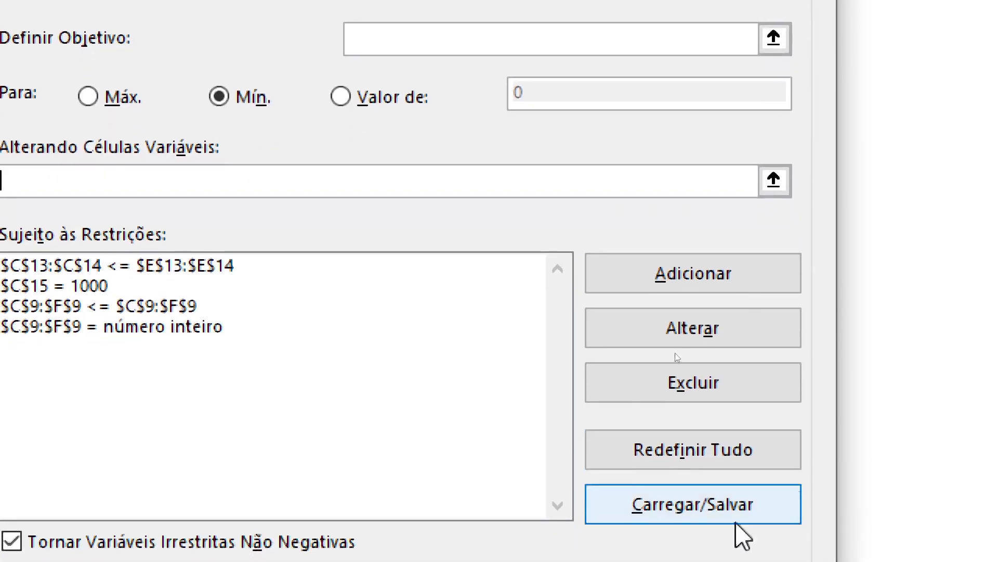
- Delete all four existing constraints from the Solver parameters, from the integer constraint up to the C13:C14 limit
left_click(204, 328)
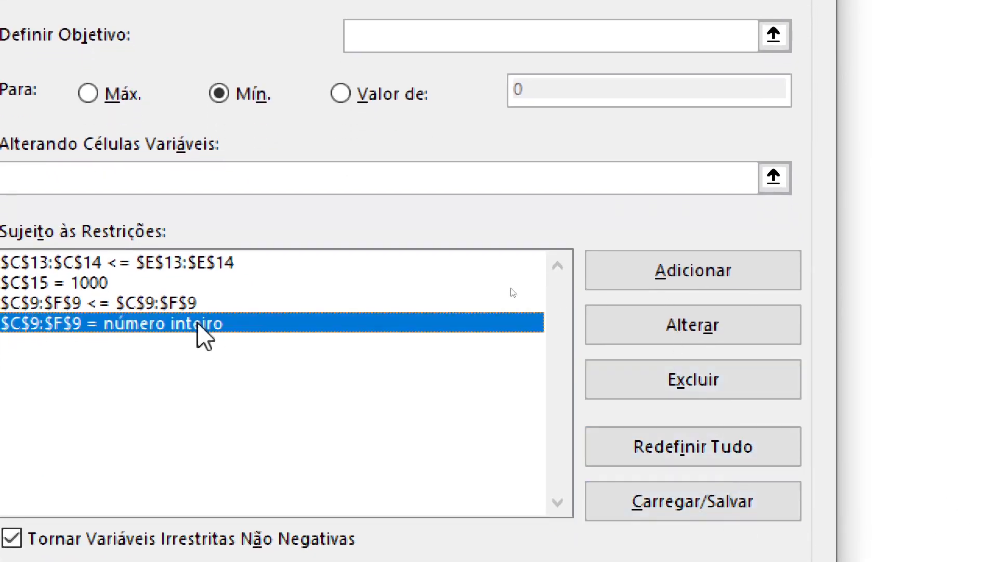
left_click(758, 385)
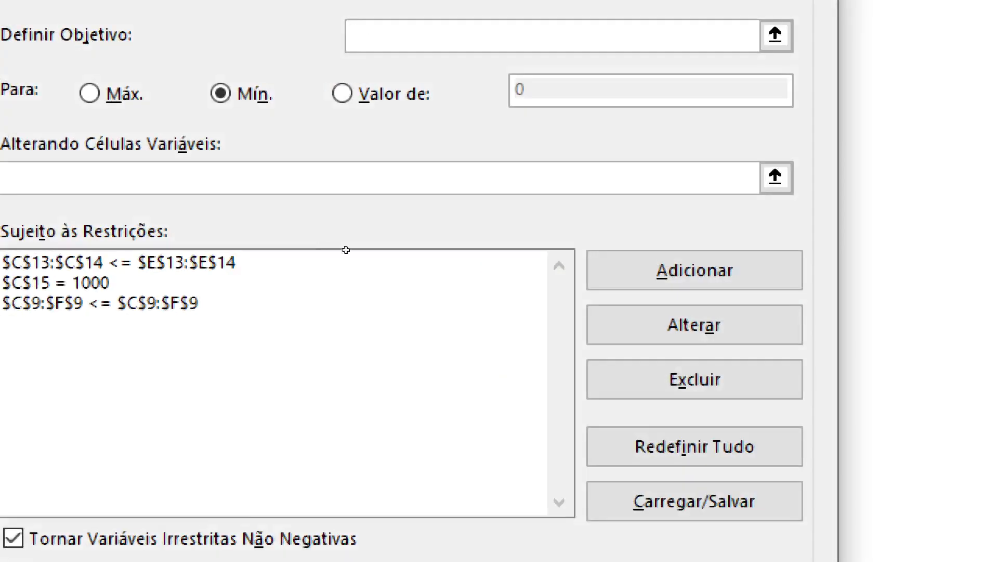
left_click(88, 306)
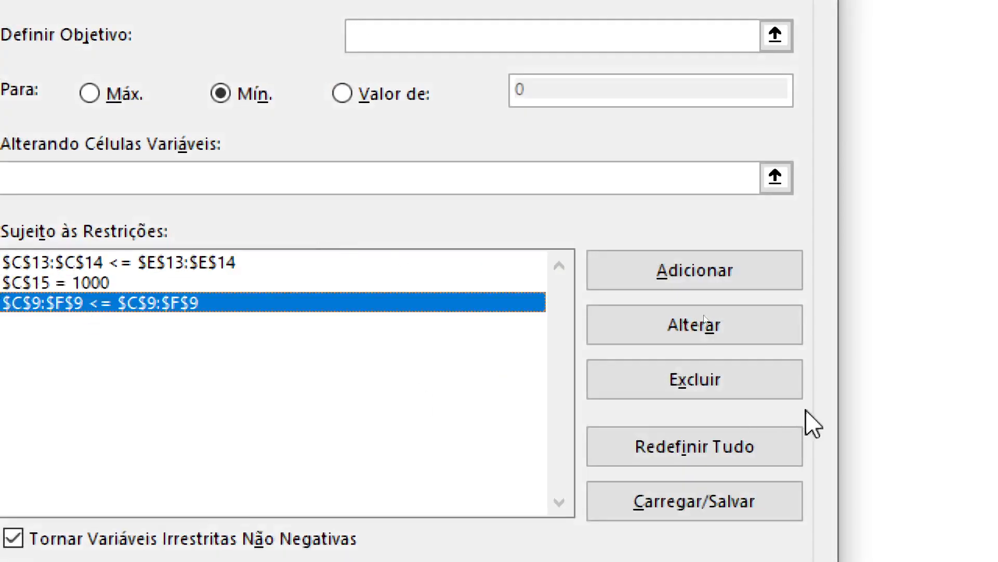
left_click(759, 380)
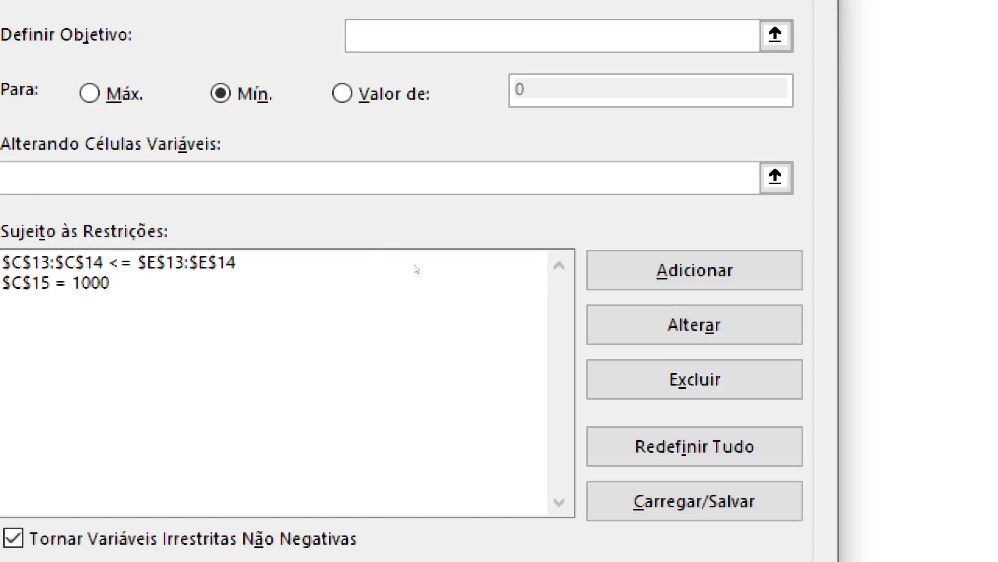
left_click(49, 283)
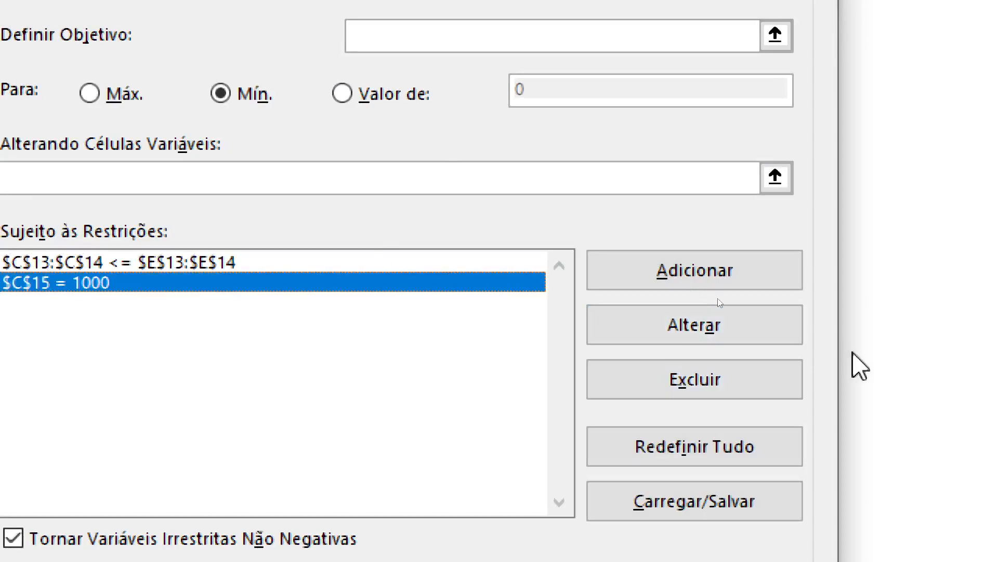
left_click(758, 395)
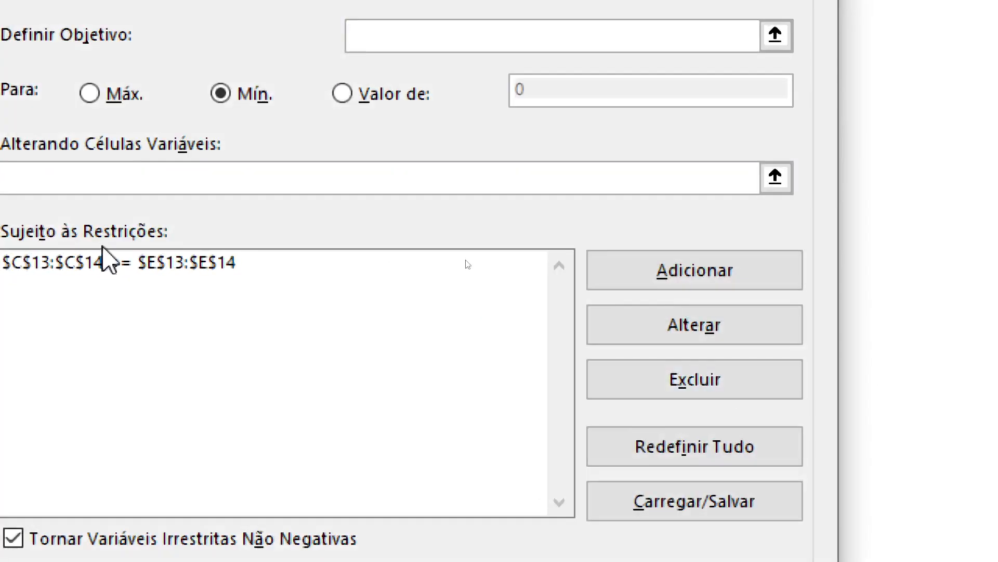
left_click(125, 264)
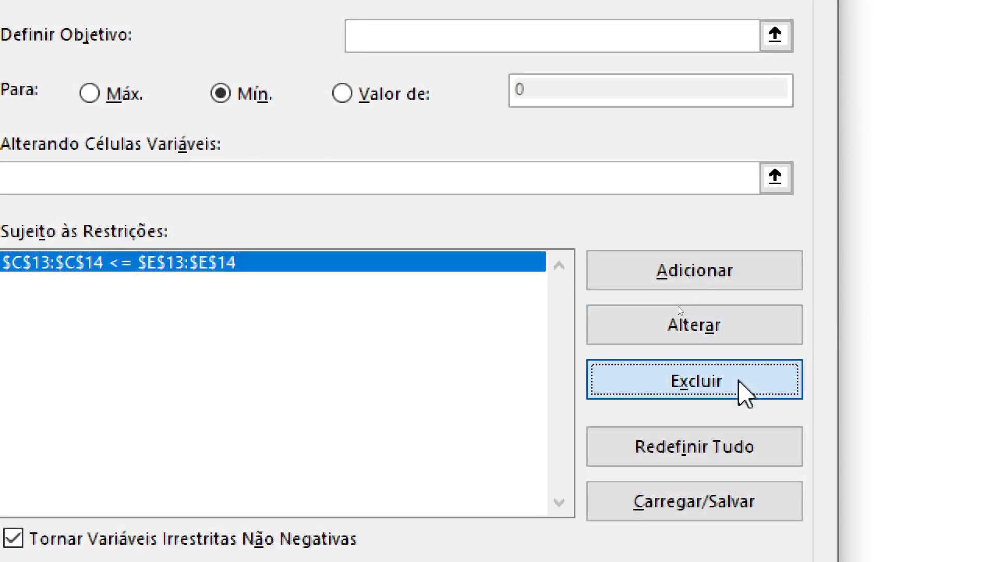
left_click(741, 390)
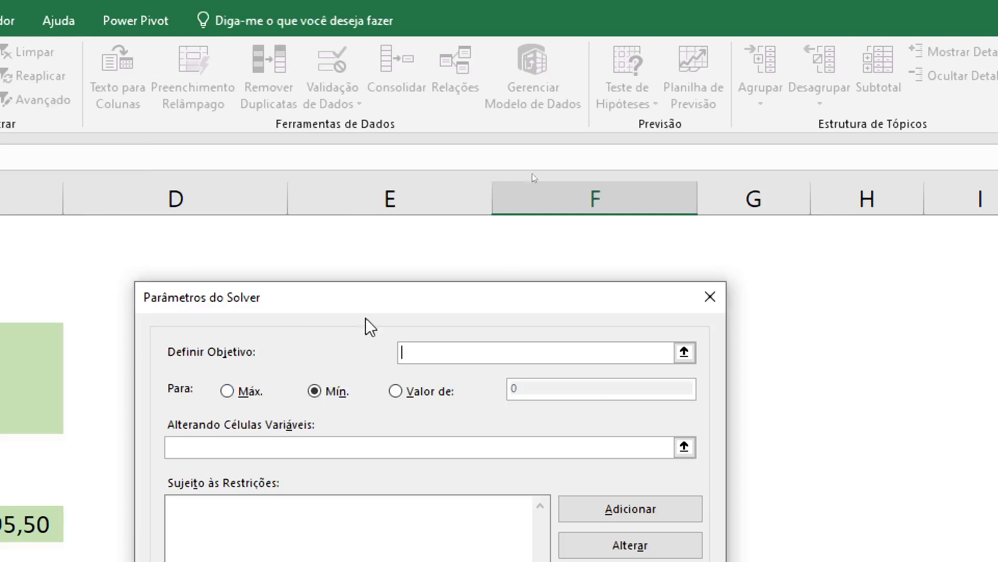
- Close the Lupa magnifier and review the total operating cost objective on enunciado, keeping the Solver dialog clear of the text, and return to resolução
left_click_drag(385, 302, 595, 217)
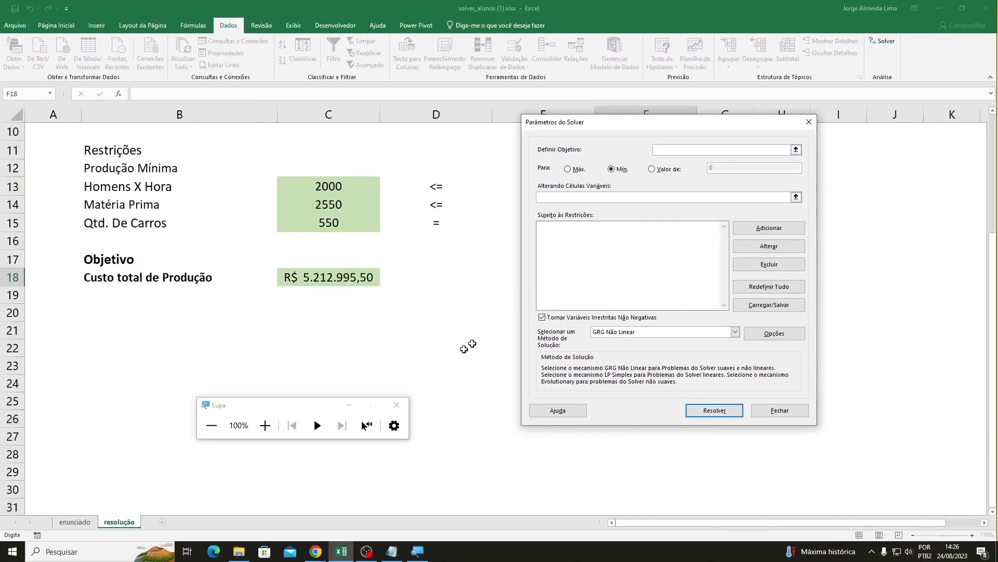
left_click(396, 405)
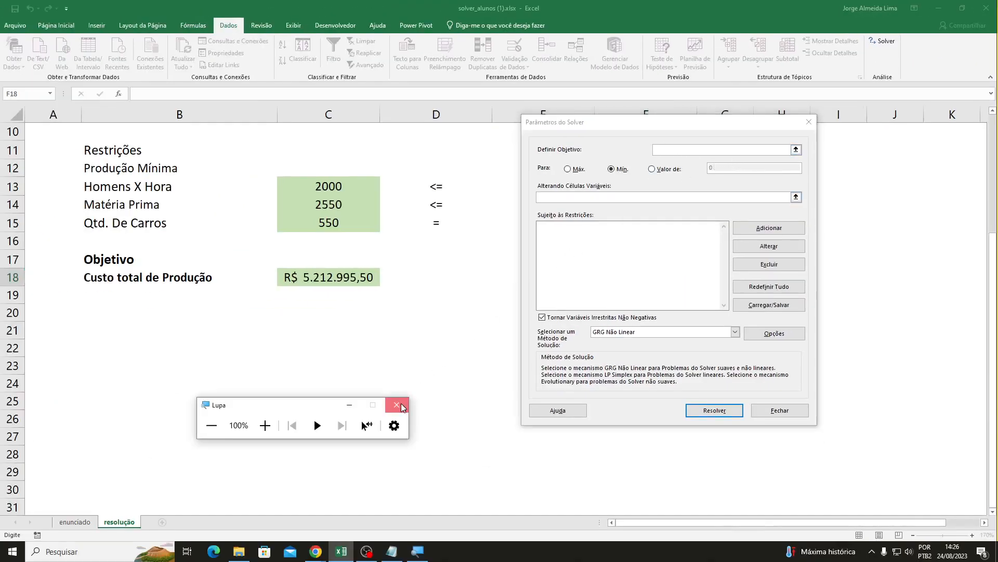
left_click(85, 518)
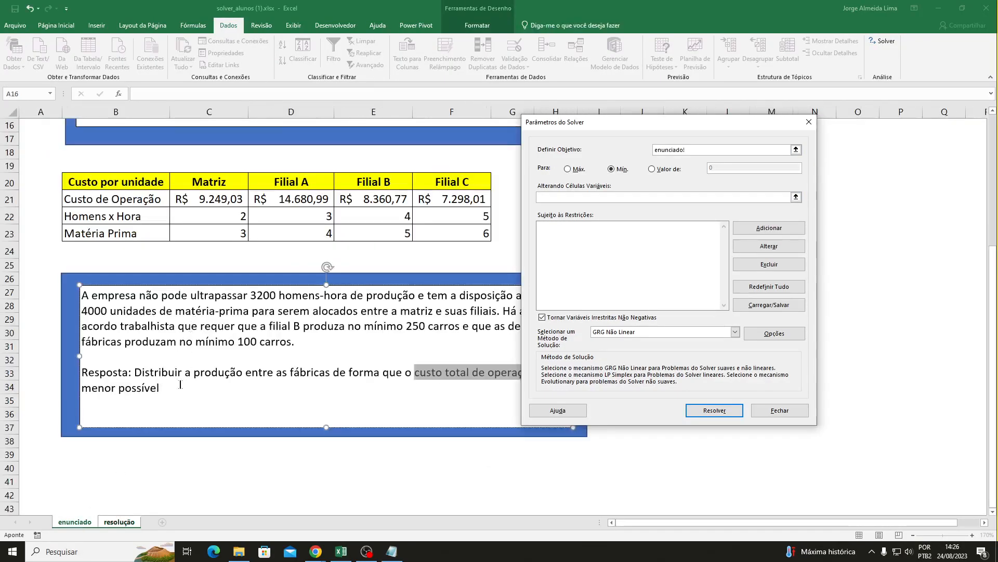
left_click_drag(600, 128, 673, 130)
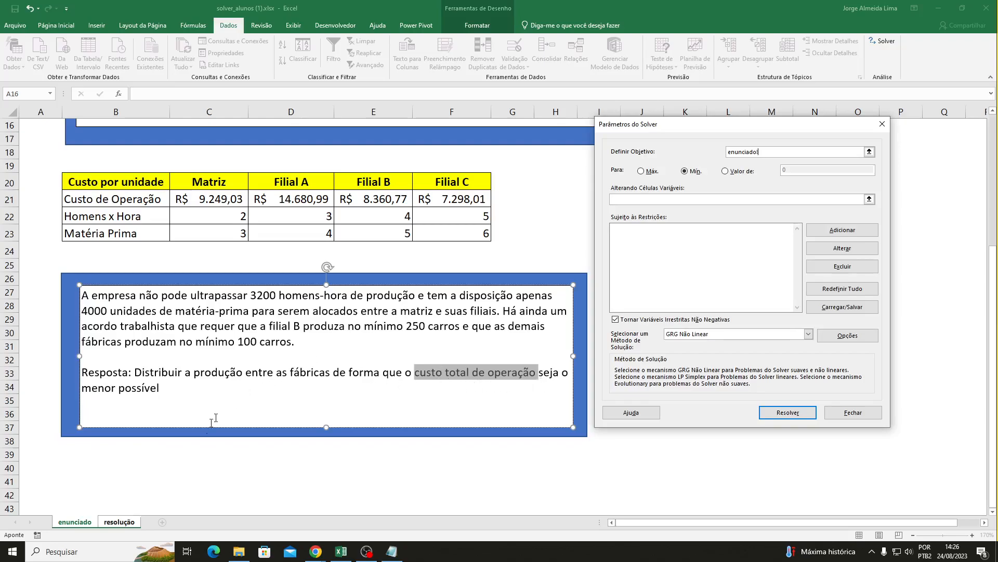
left_click(134, 522)
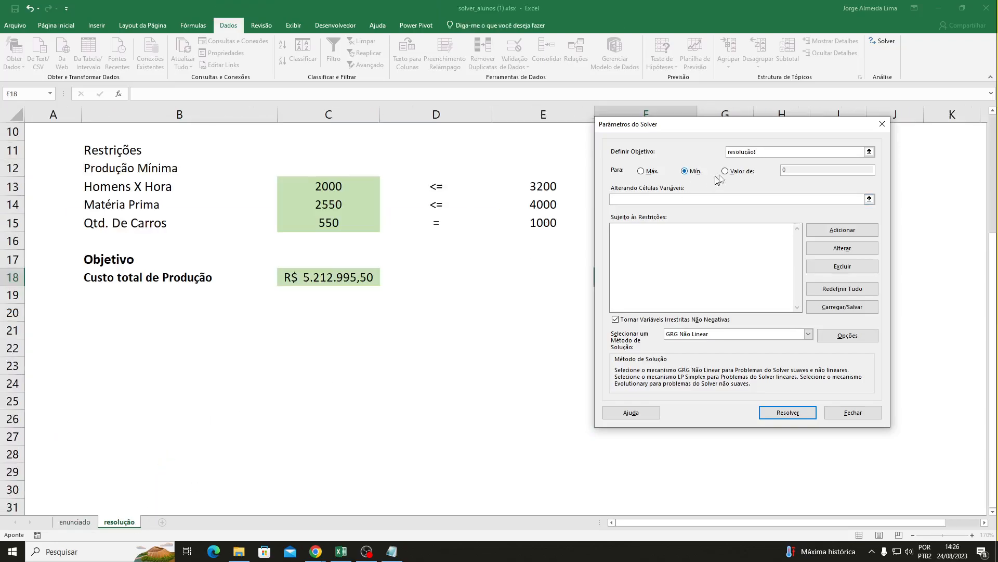
- Set the Solver objective to the Custo total de Produção cell, C18 on resolução
double_click(754, 152)
key("BackSpace")
left_click(337, 277)
- Set the Solver variable cells to C9:F9, the Qtd. De carros a ser Produzida row
left_click(727, 200)
scroll(492, 243, "up", 3)
left_click_drag(699, 134, 811, 129)
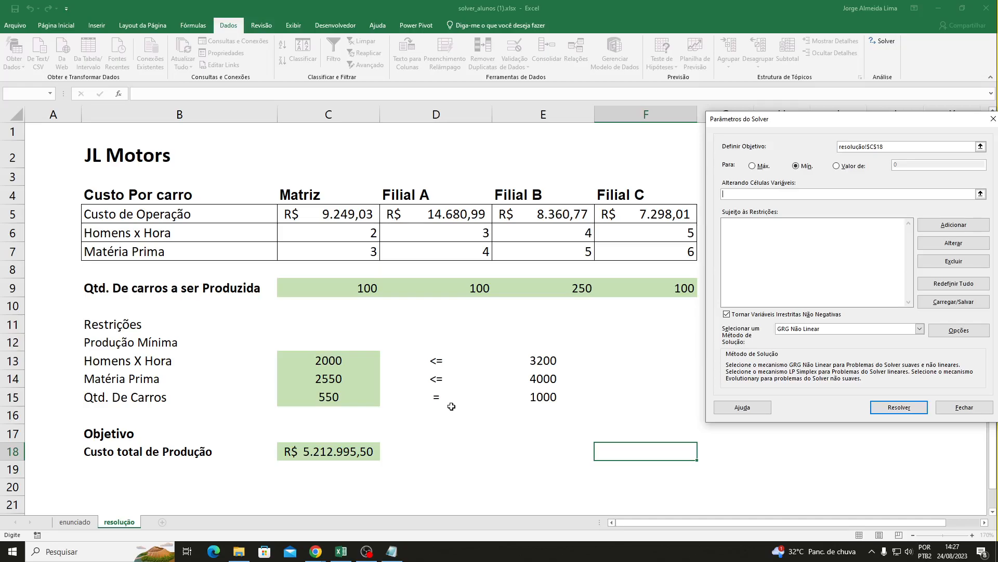
left_click_drag(332, 287, 636, 287)
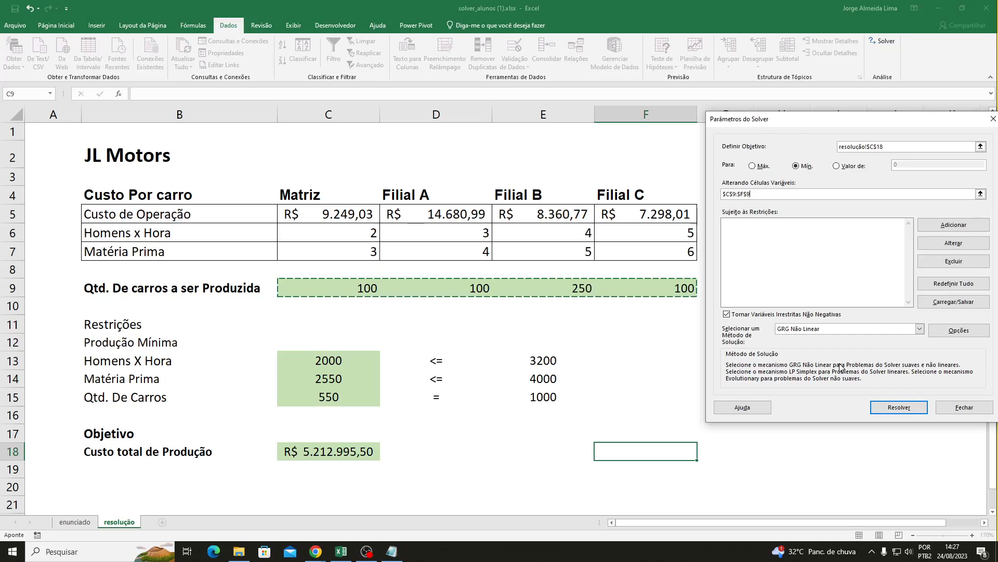
left_click(807, 241)
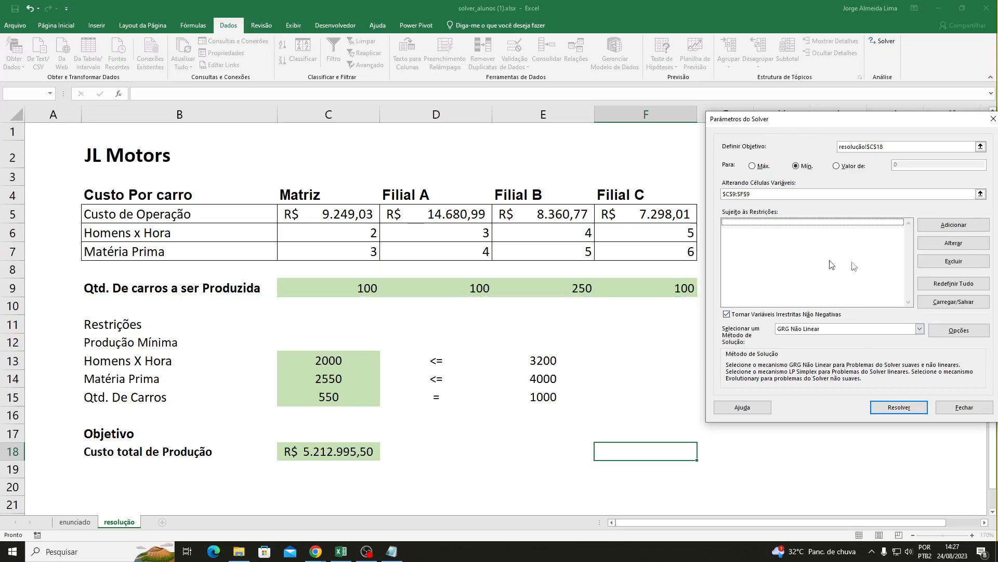
- Add a Homens X Hora constraint requiring C13 <= E13
left_click(956, 226)
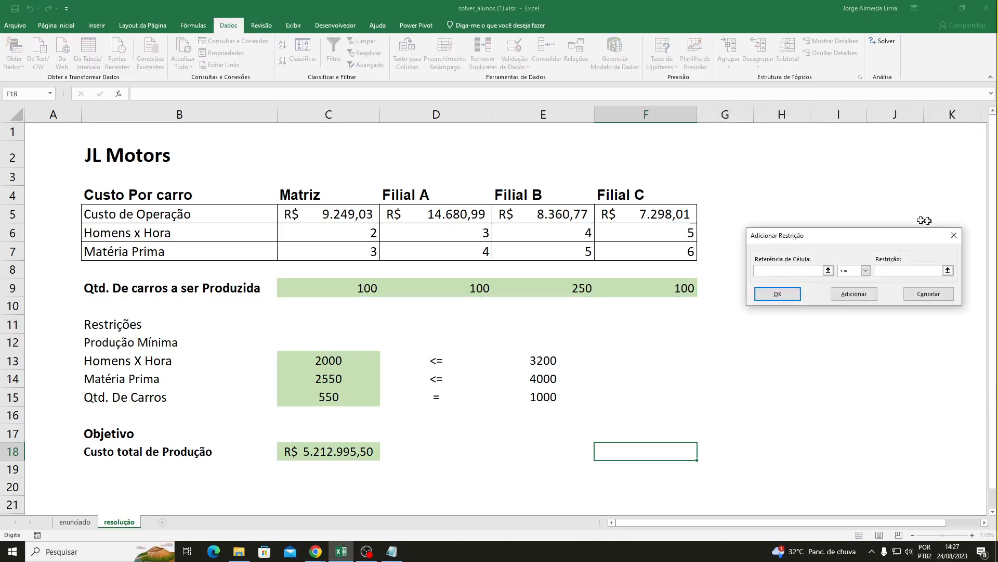
left_click_drag(860, 241, 825, 230)
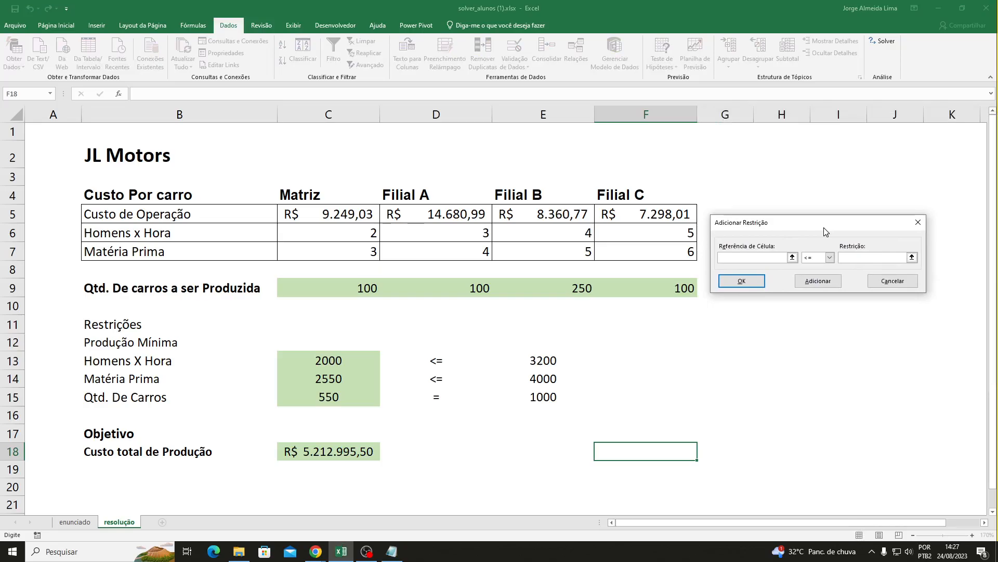
left_click(313, 361)
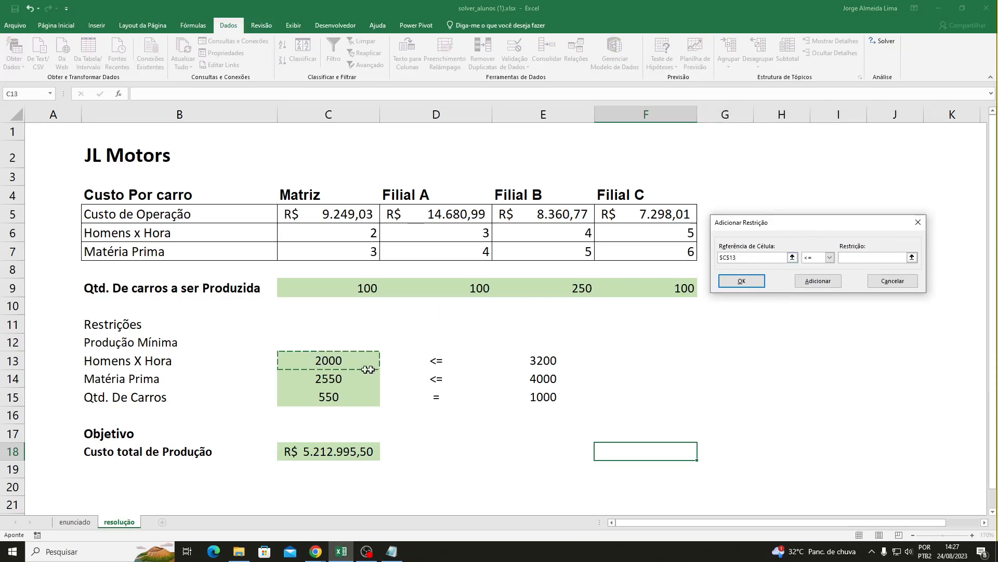
left_click(847, 258)
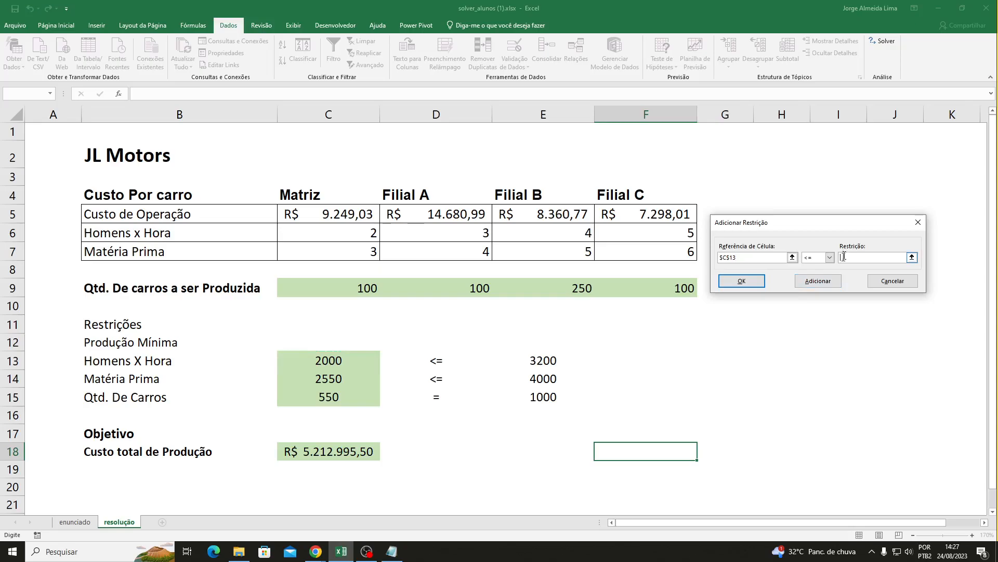
left_click(552, 362)
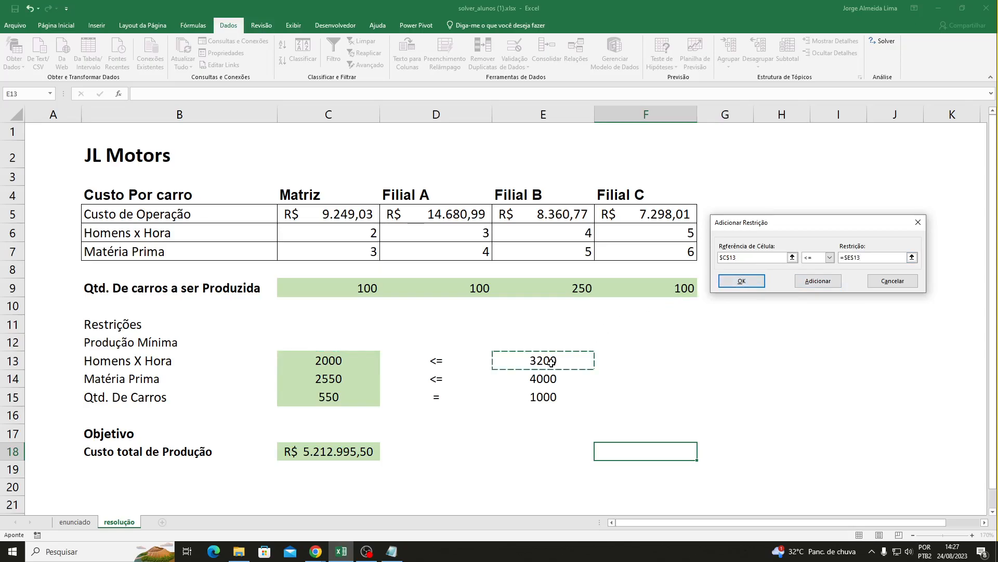
left_click(821, 286)
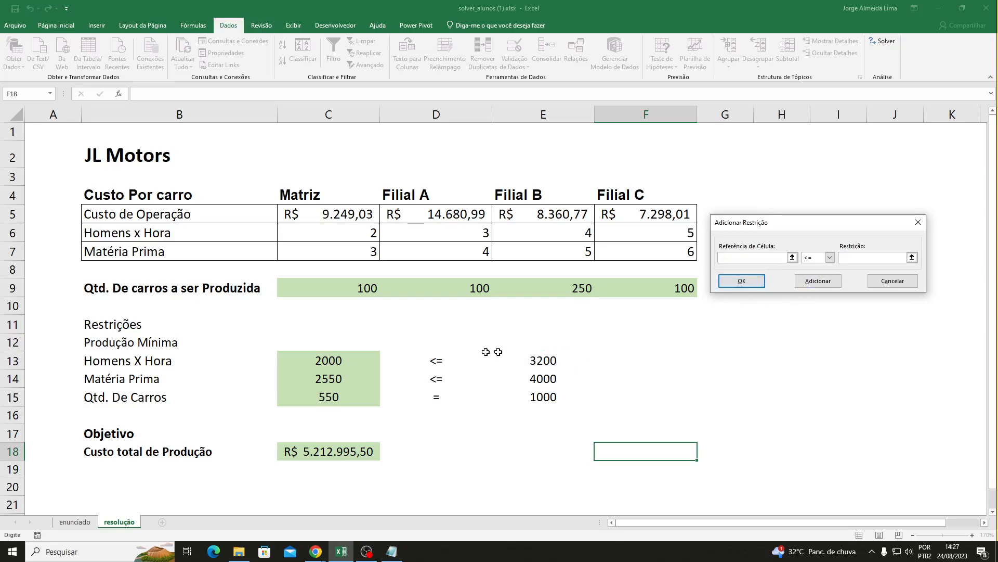
- Add a Matéria Prima constraint requiring C14 <= E14
left_click(337, 379)
left_click(859, 257)
left_click(546, 379)
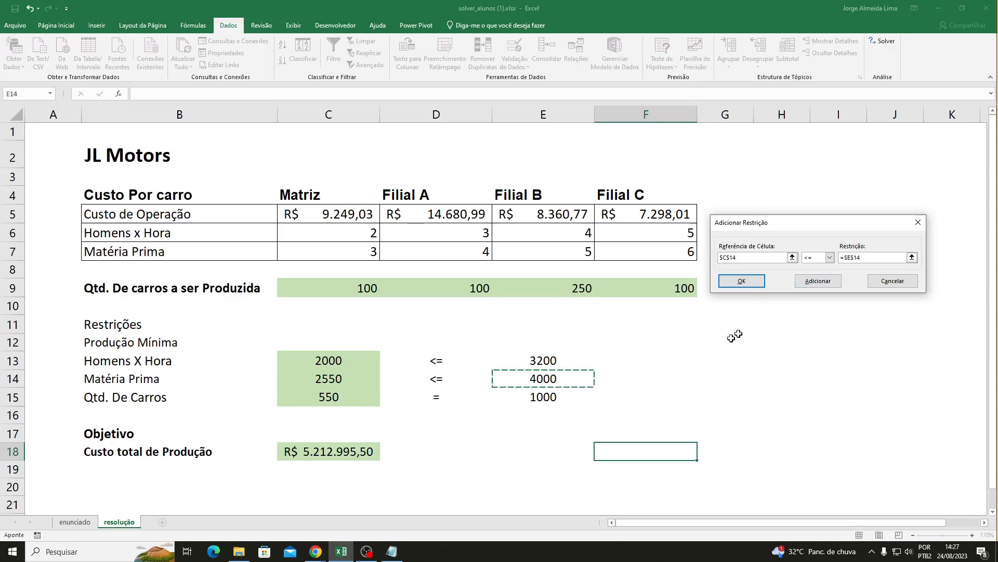
left_click(828, 283)
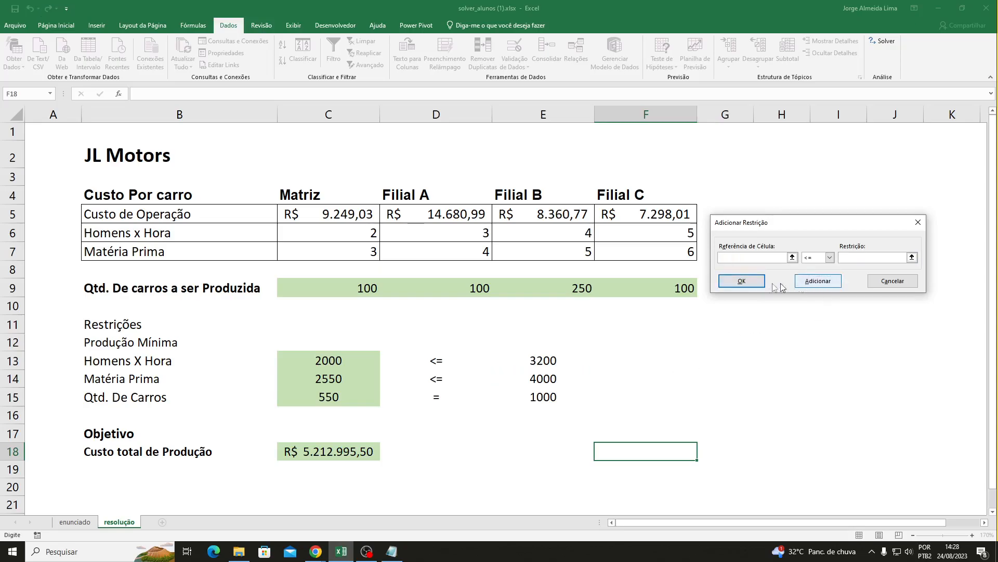
- Add a Qtd. De Carros constraint requiring C15 = E15
left_click(338, 397)
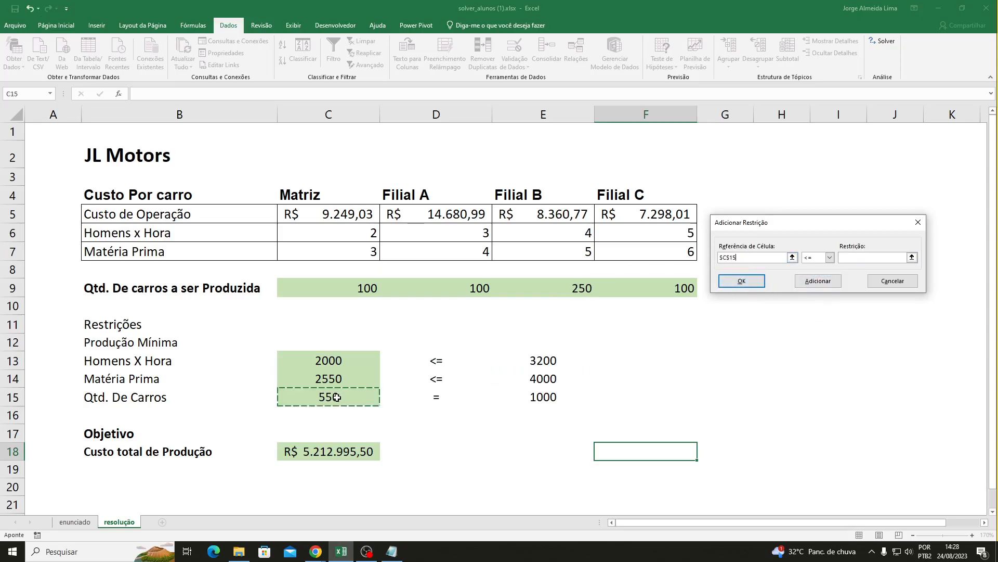
left_click(830, 258)
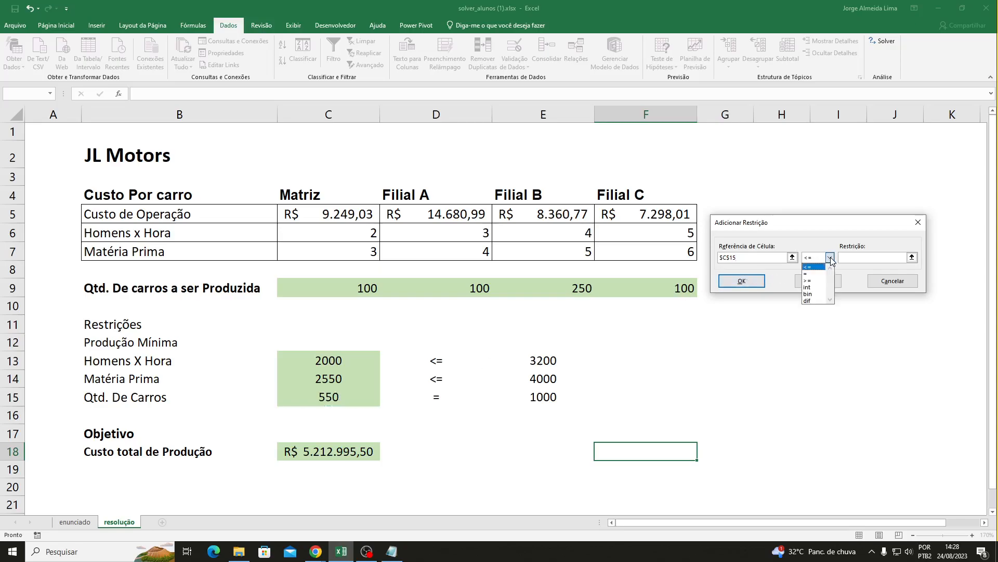
left_click(807, 274)
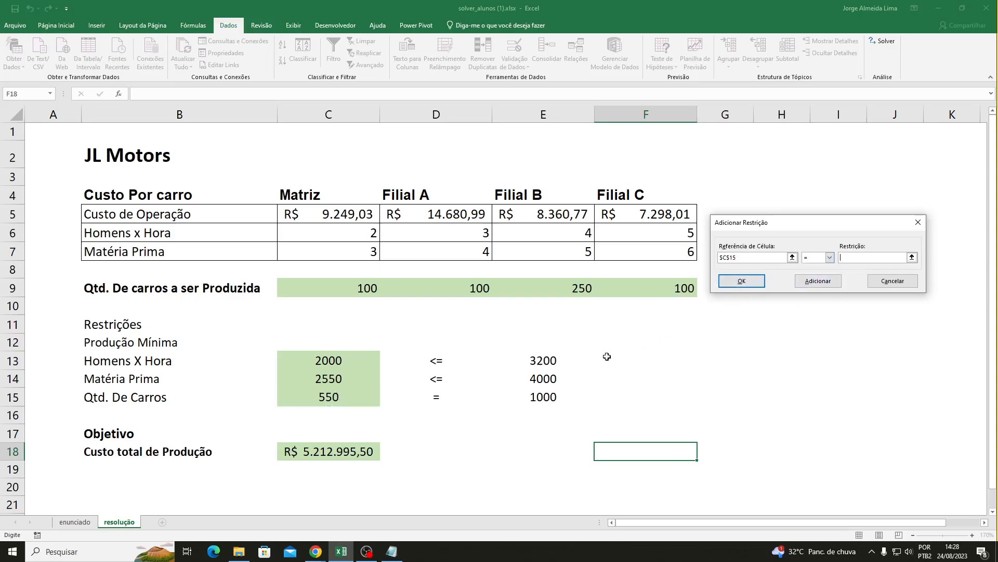
left_click(543, 396)
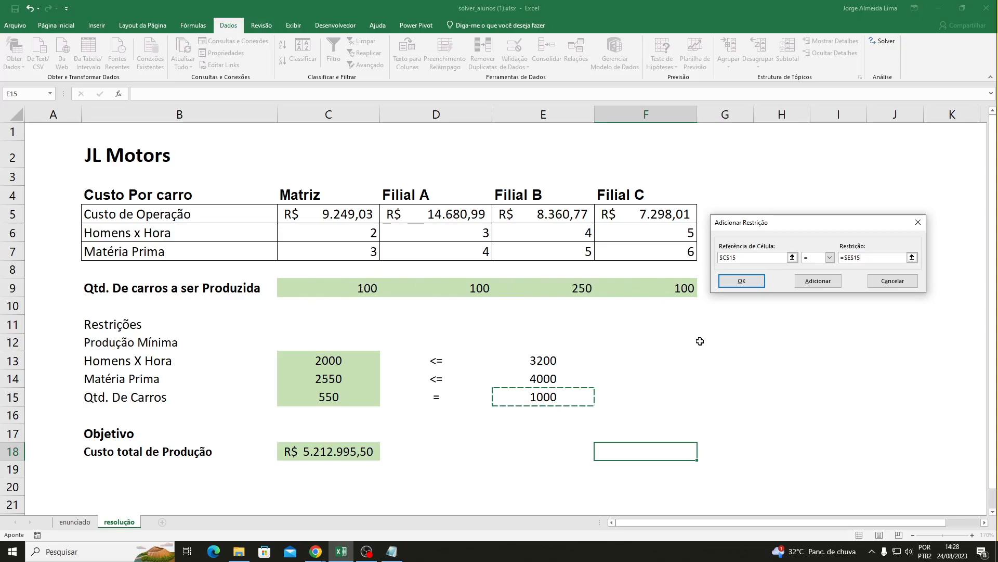
left_click(816, 283)
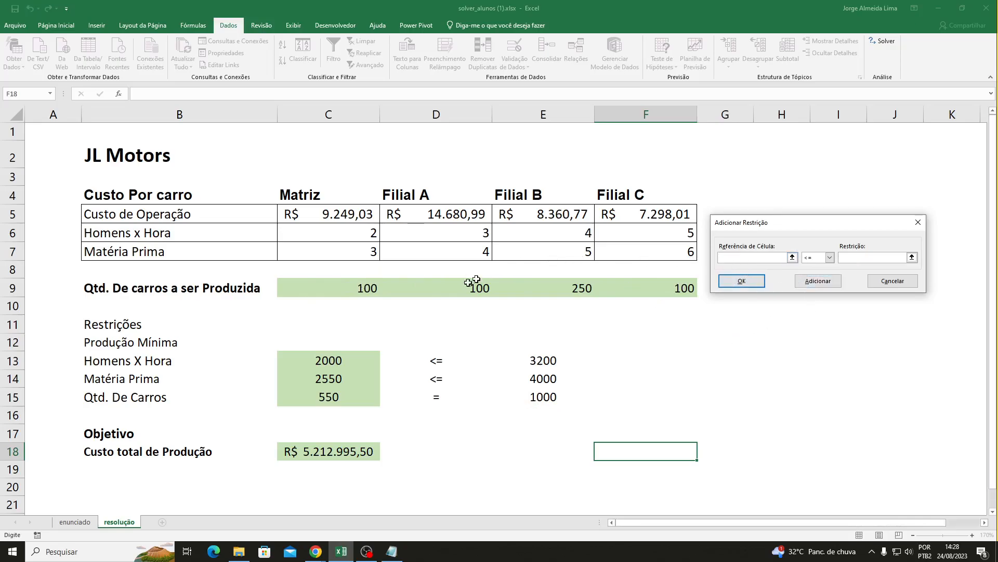
- Add a minimum production constraint for Matriz requiring C9 >= 100
left_click(367, 287)
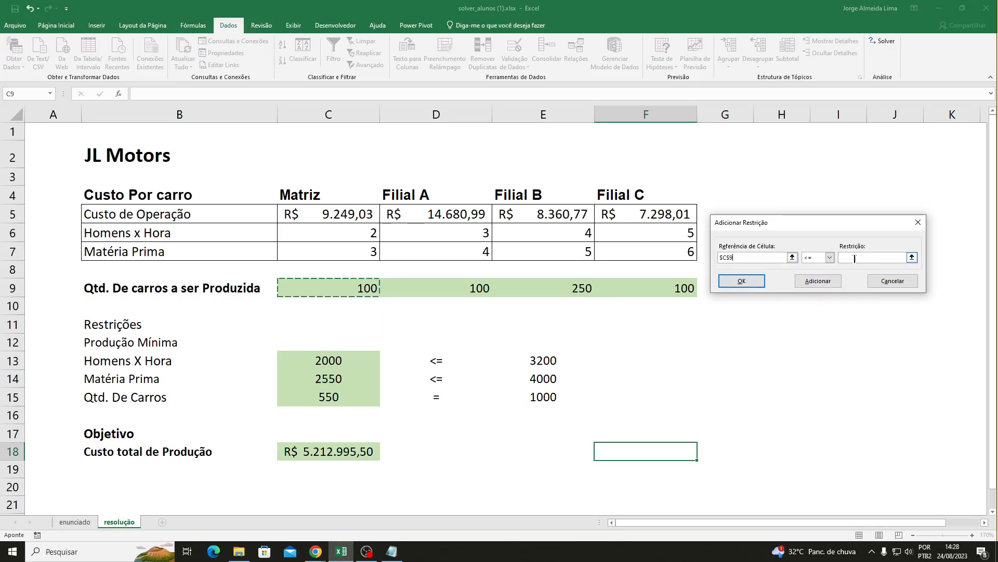
left_click(830, 258)
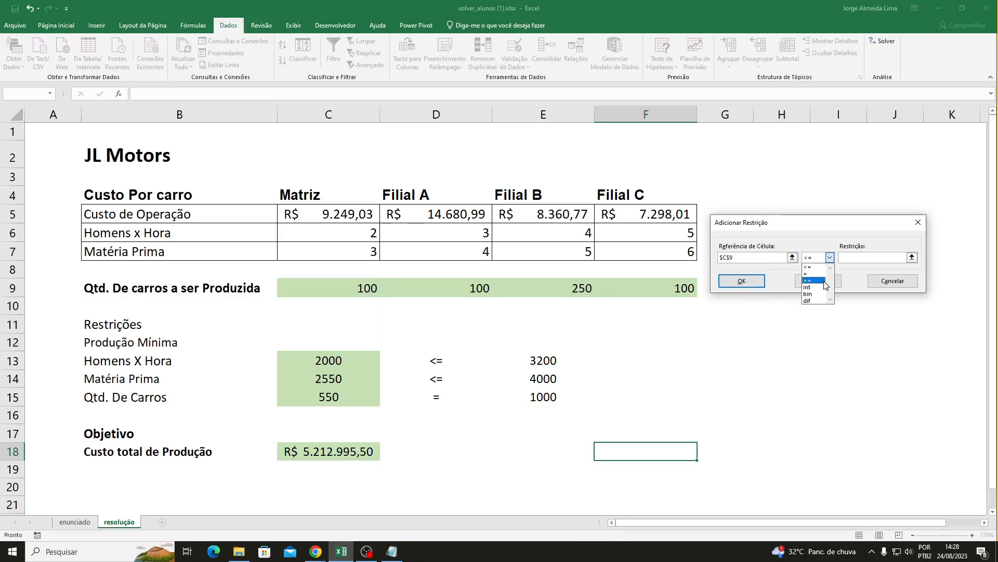
left_click(825, 281)
type("100")
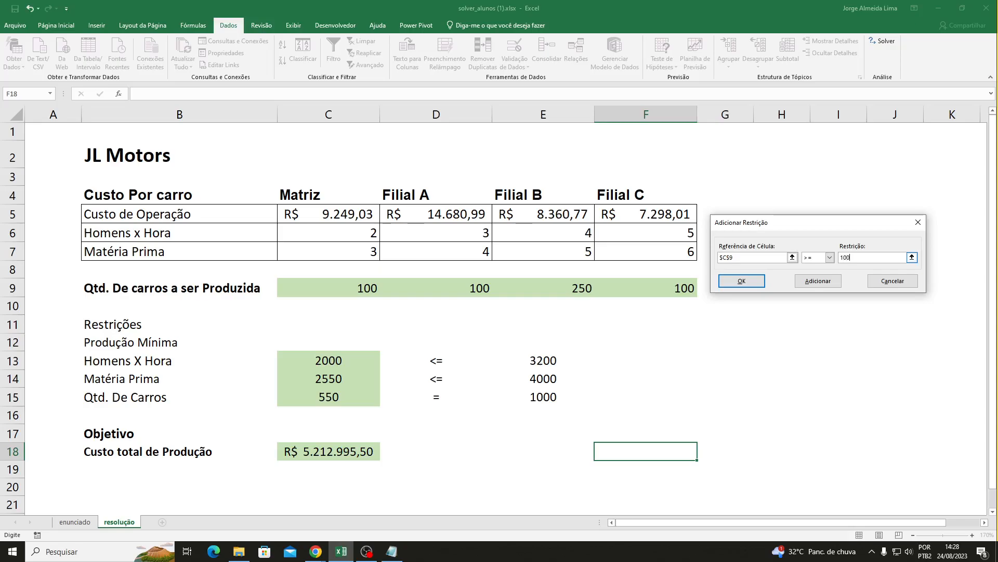
left_click(831, 285)
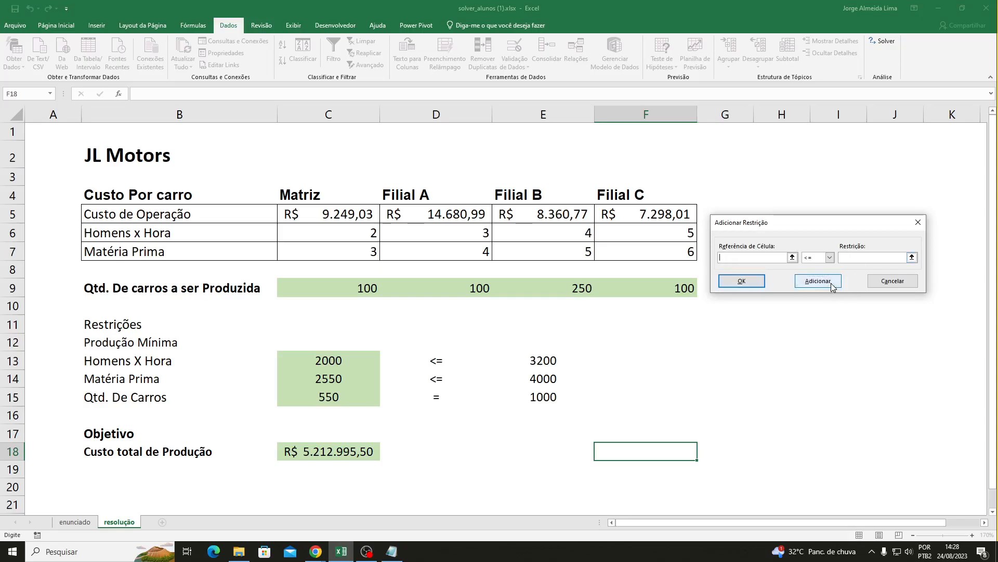
- Add a minimum production constraint for Filial A requiring D9 >= 100
left_click(468, 288)
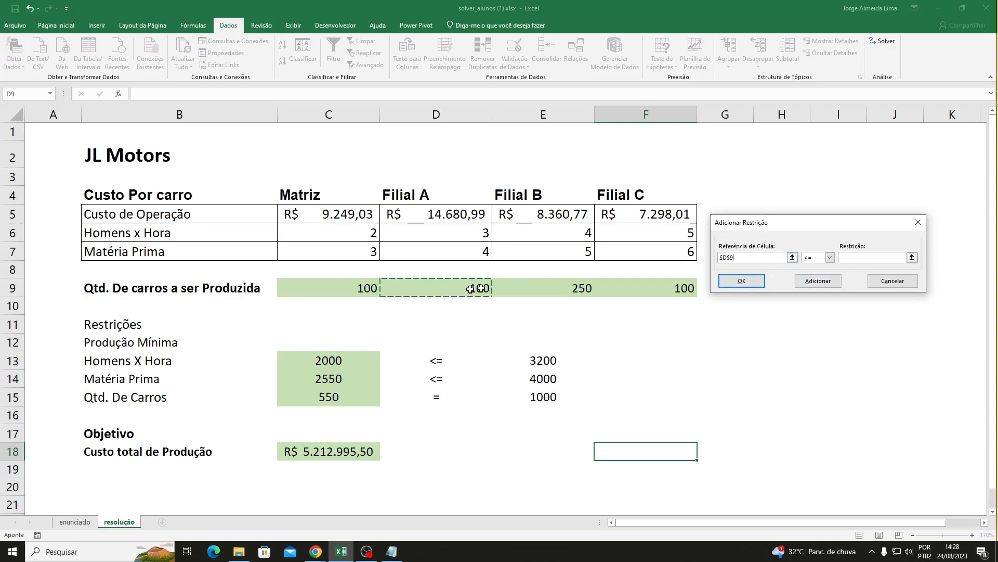
left_click(831, 257)
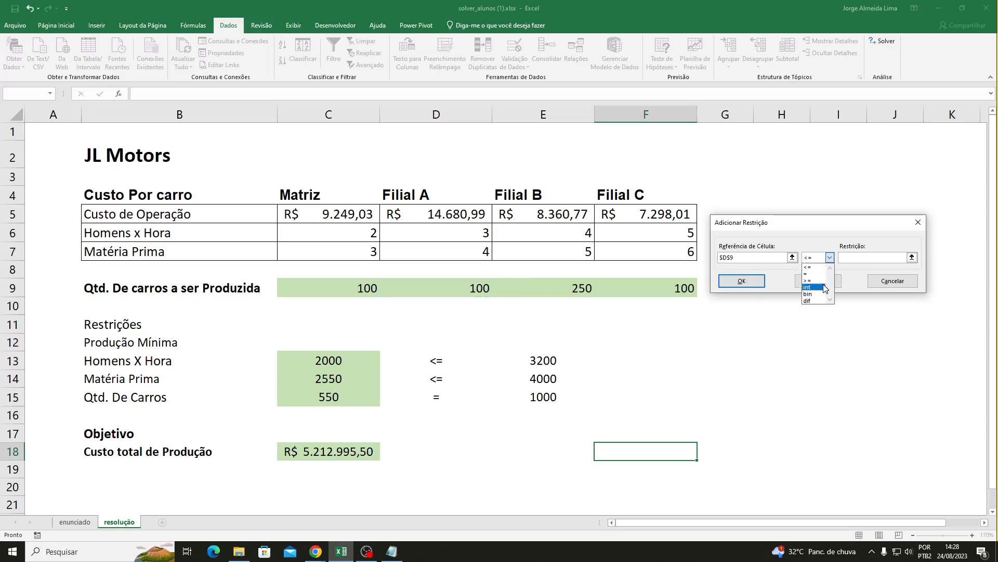
left_click(816, 281)
type("100")
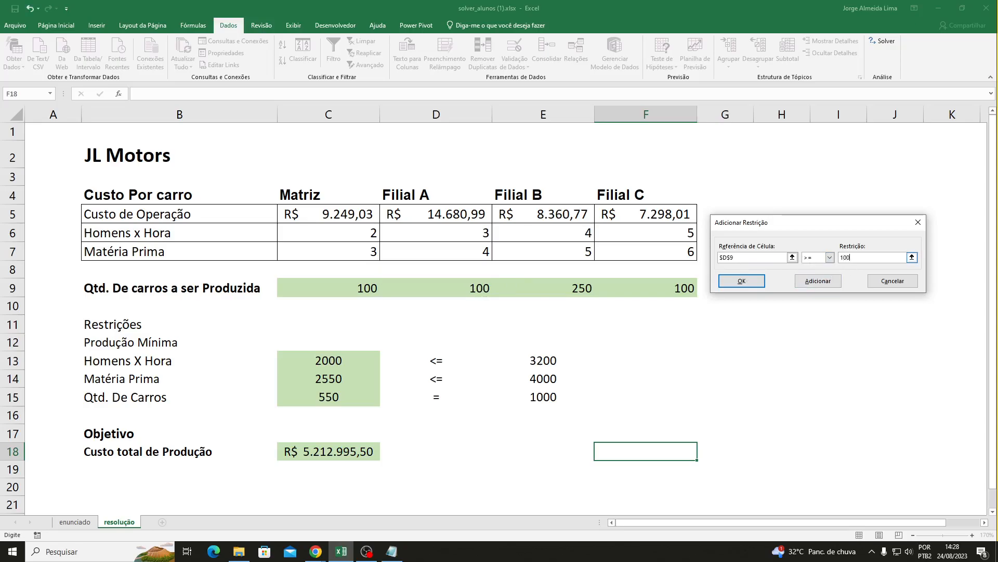
left_click(818, 281)
- Add a minimum production constraint for Filial B requiring E9 >= 250
left_click(575, 289)
left_click(830, 258)
left_click(814, 279)
left_click(865, 258)
type("250")
left_click(829, 286)
- Add a minimum production constraint for Filial C requiring F9 >= 100
left_click(669, 287)
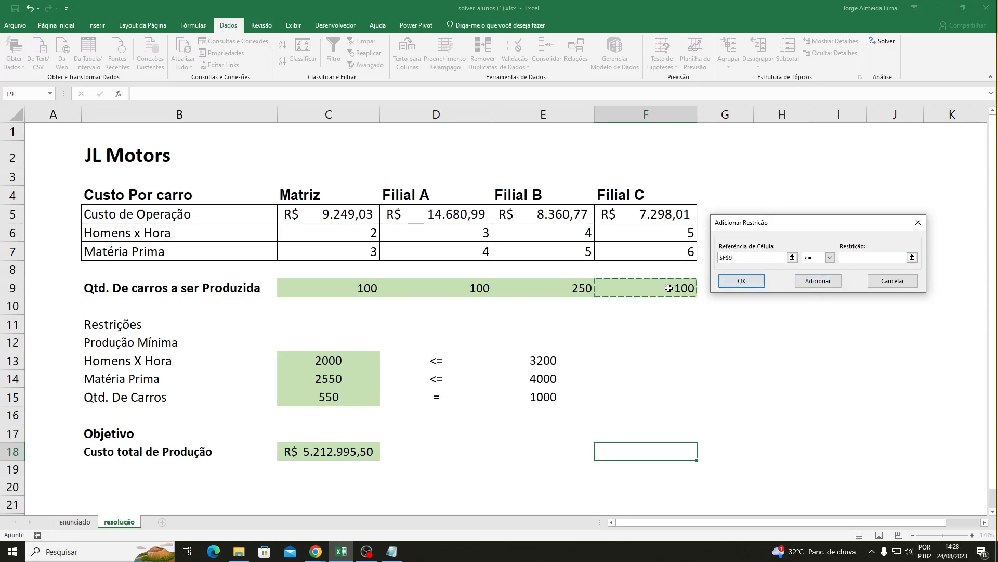
left_click(829, 258)
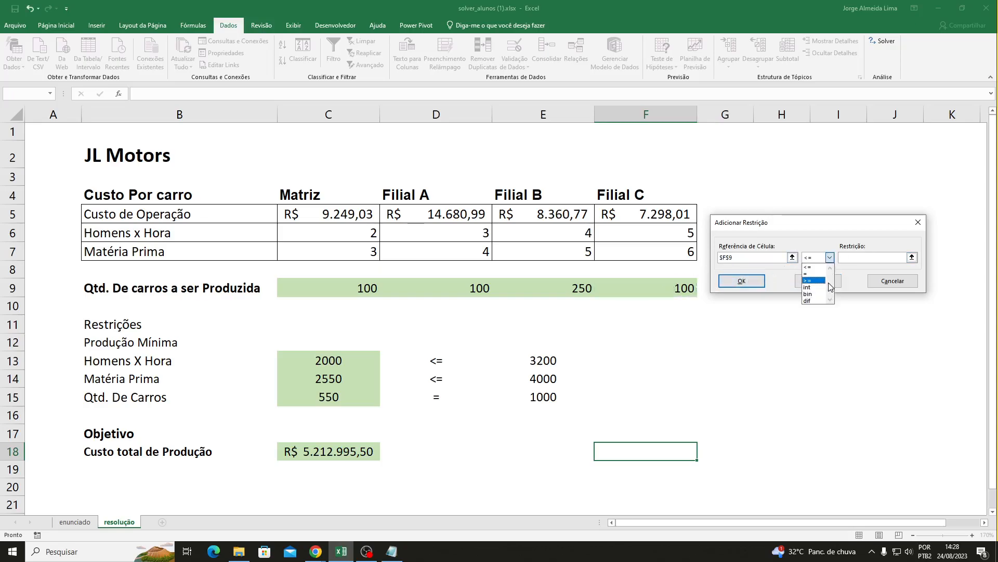
left_click(827, 281)
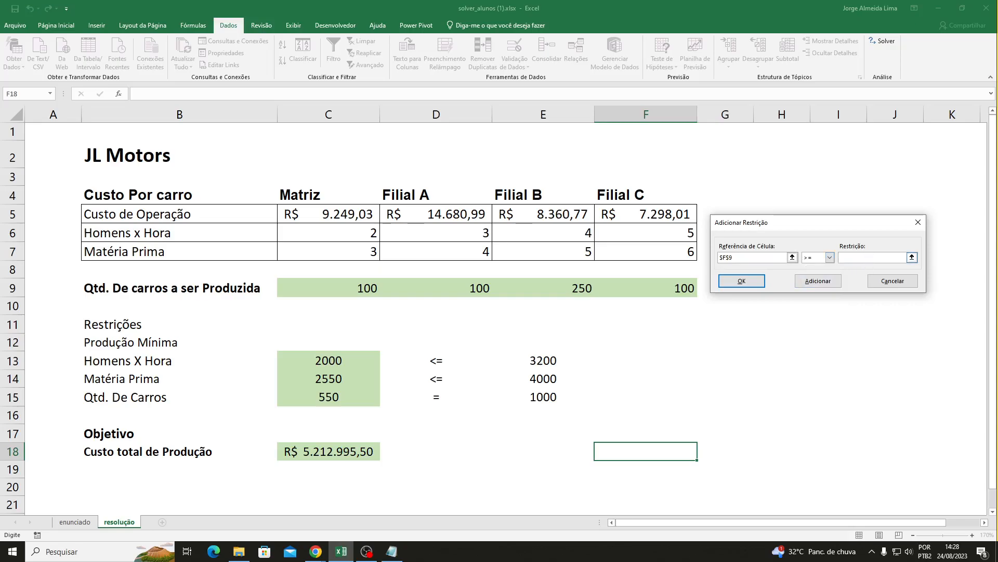
type("100")
left_click(839, 285)
- Add an integer (int) constraint on the car quantities C9:F9 and finish adding constraints
left_click_drag(343, 286, 638, 291)
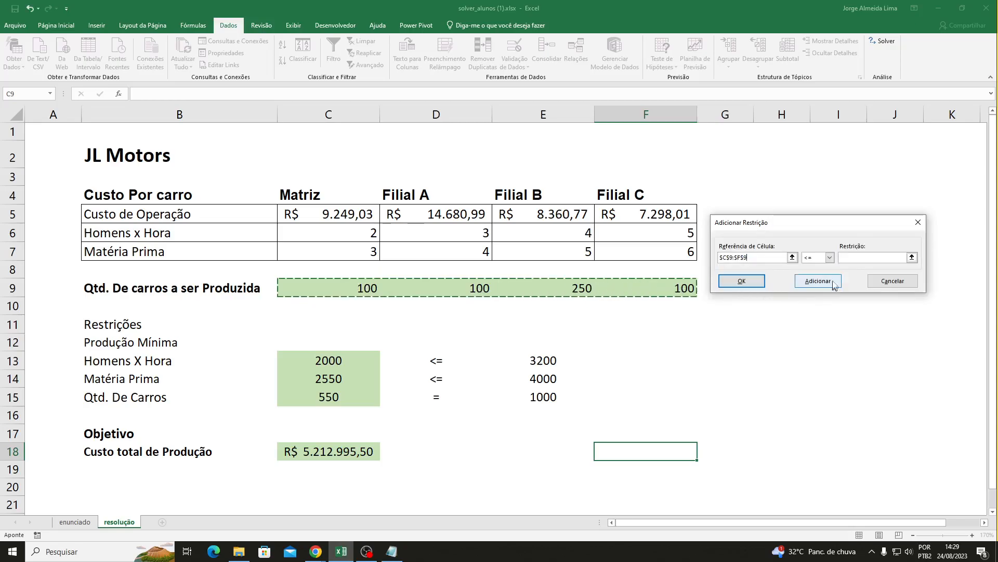
left_click(830, 257)
left_click(808, 287)
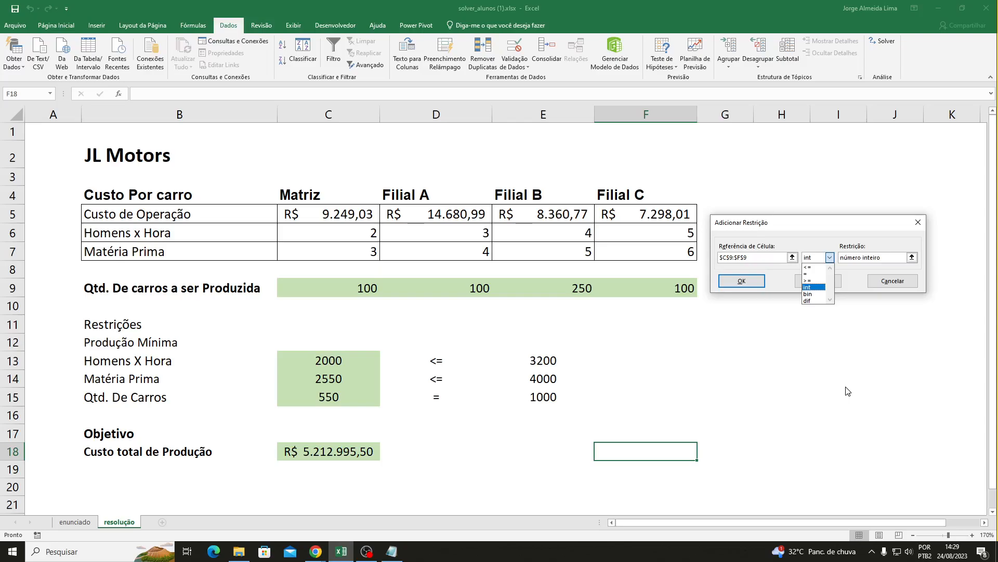
left_click(742, 281)
- Run Solver with the GRG Não Linear method and keep its solution in the sheet
left_click_drag(786, 107, 551, 127)
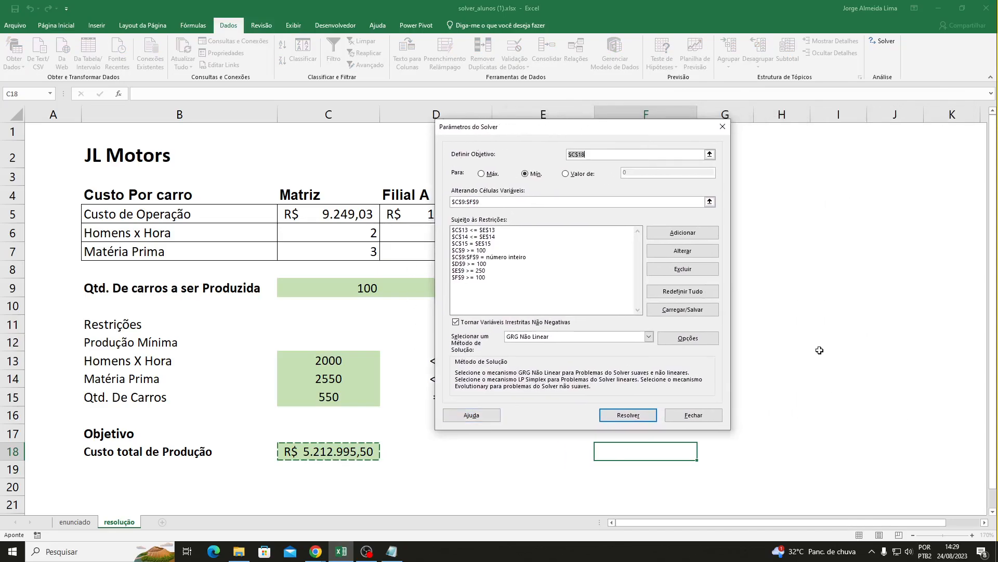
key("super+plus")
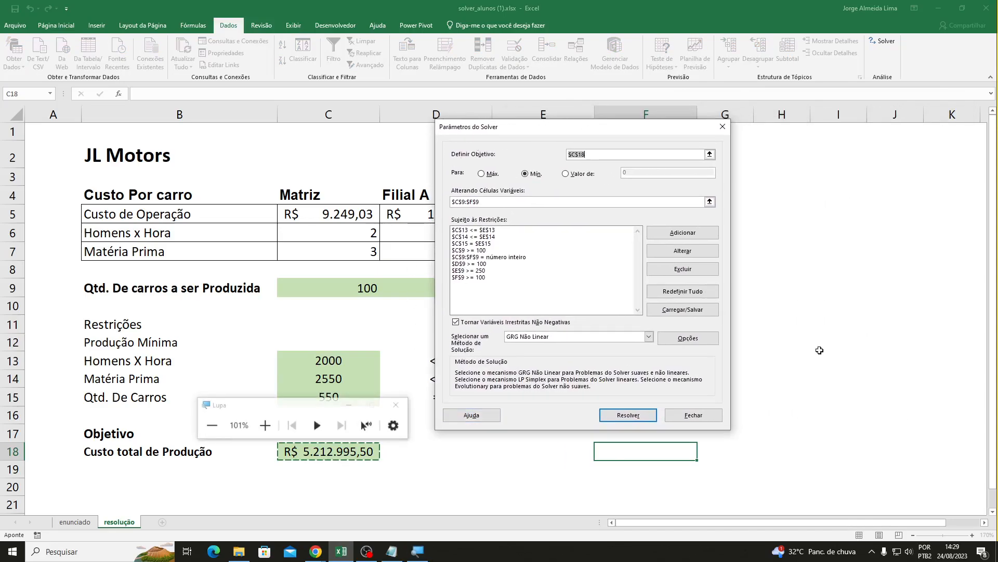
key("super+plus")
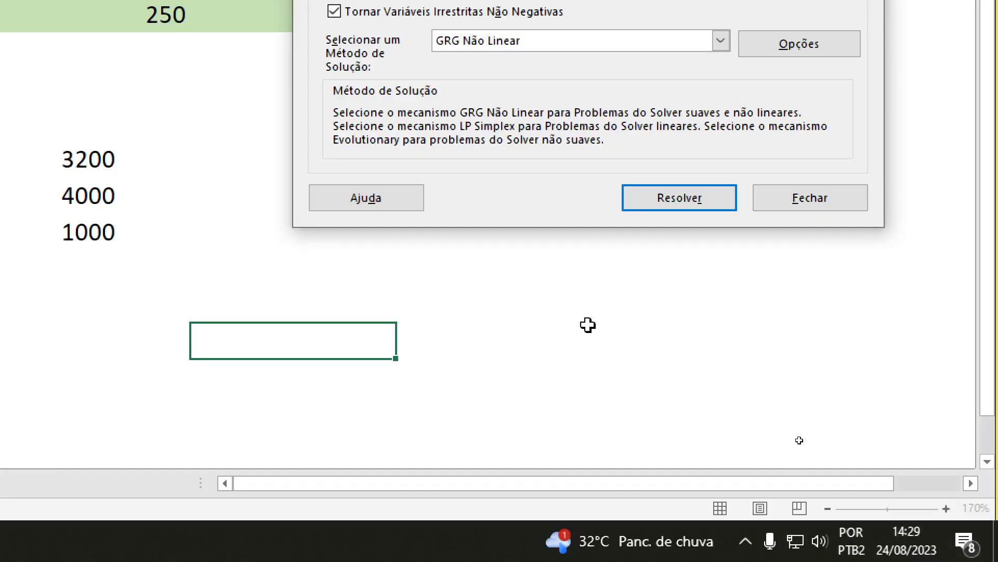
left_click(696, 201)
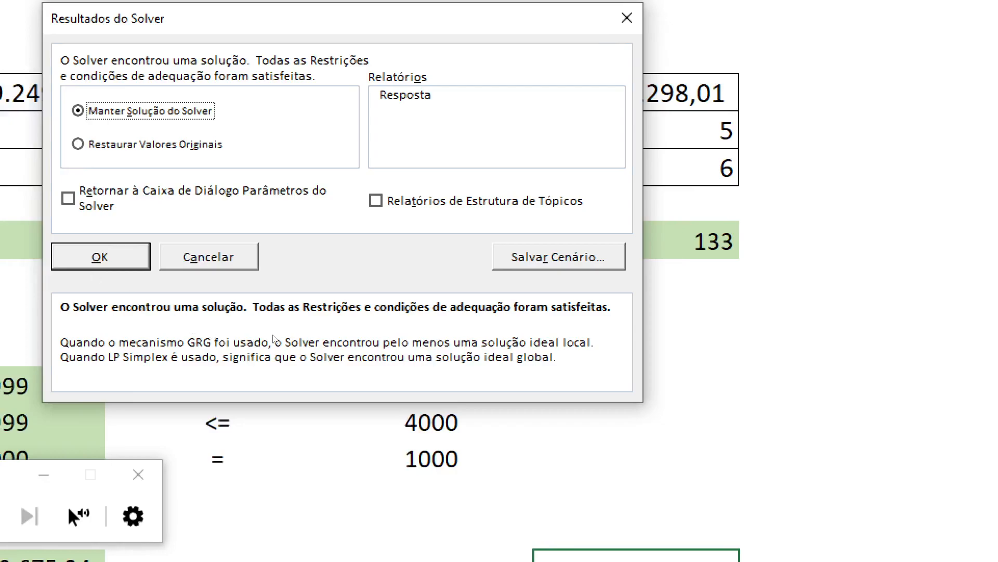
left_click(61, 258)
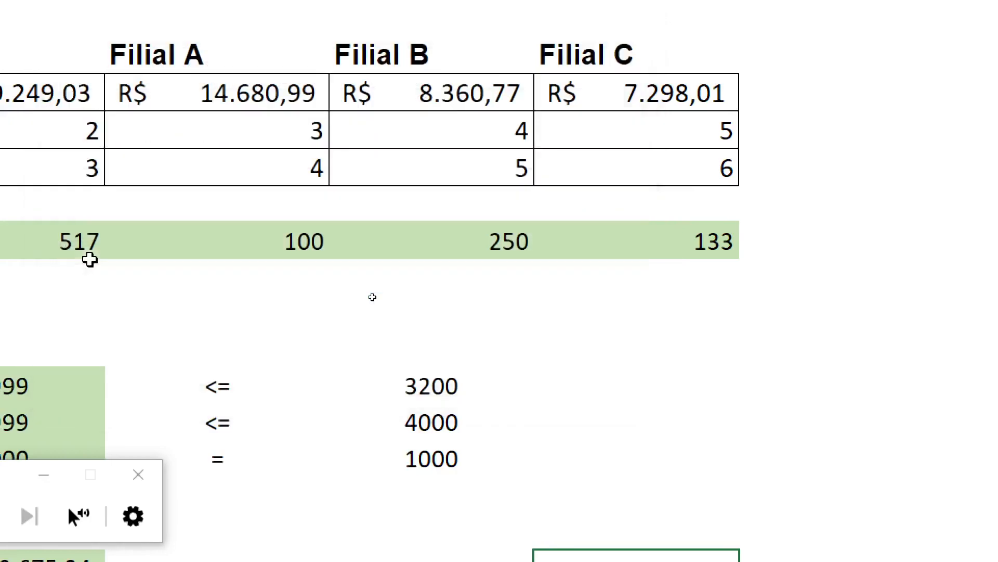
left_click(138, 474)
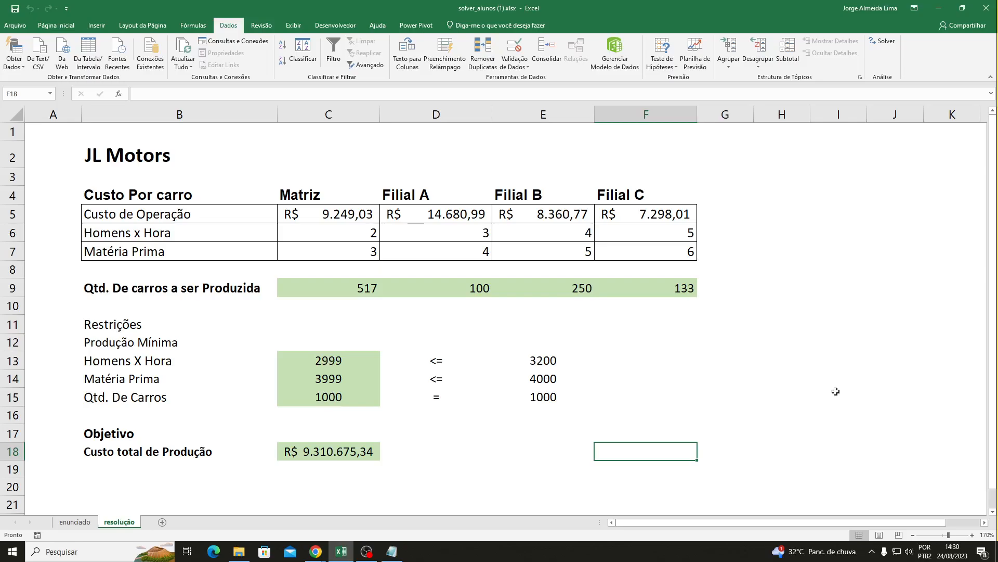
- Switch to OBS, start the virtual camera and return to the Excel workbook
left_click(366, 551)
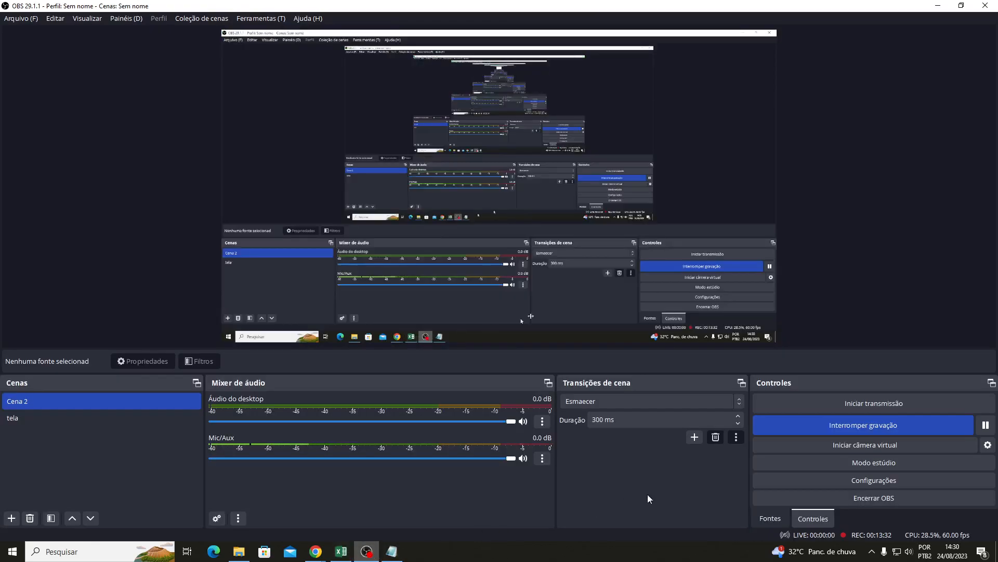
left_click(851, 445)
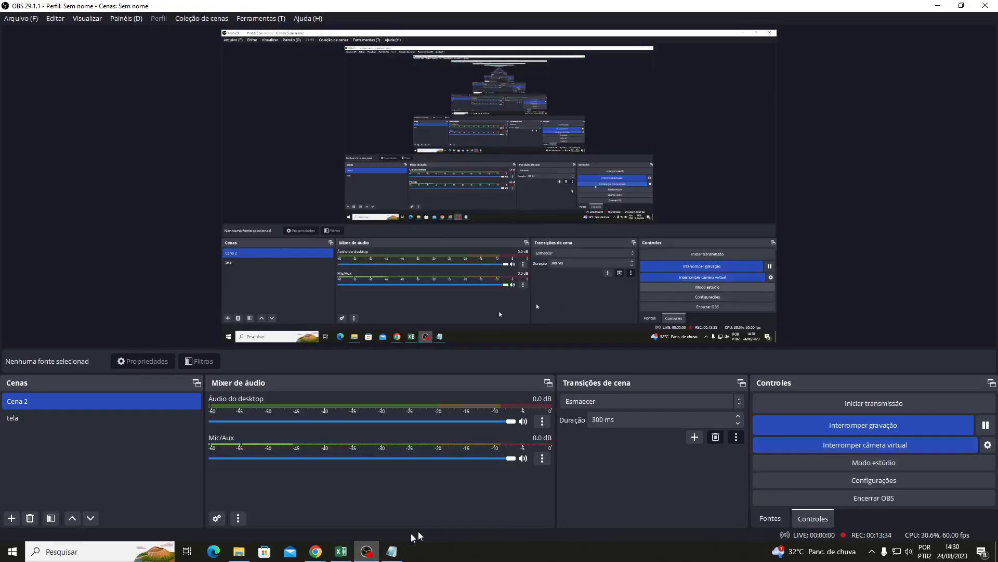
left_click(342, 552)
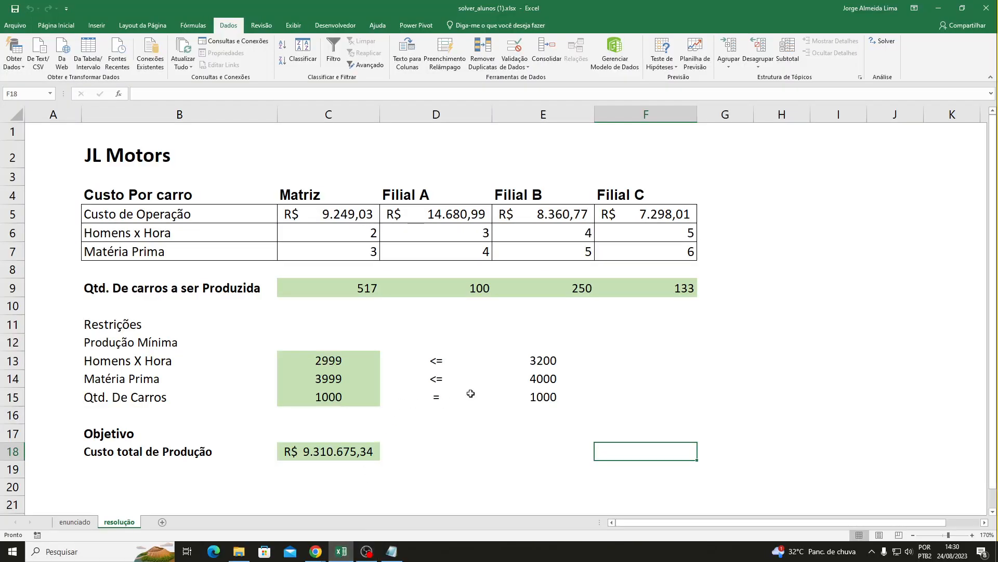
- Clear the restriction cells C13:E15, the total production cost in C18 and the car quantities in C9:F9
left_click_drag(362, 360, 350, 399)
left_click_drag(435, 360, 538, 404)
key("Delete")
left_click(323, 450)
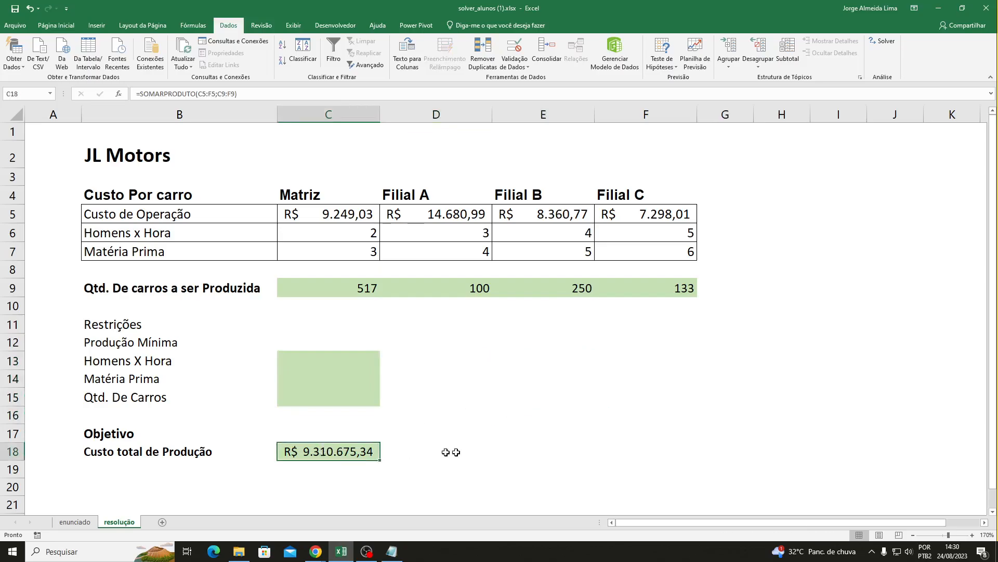
key("Delete")
left_click_drag(328, 287, 680, 289)
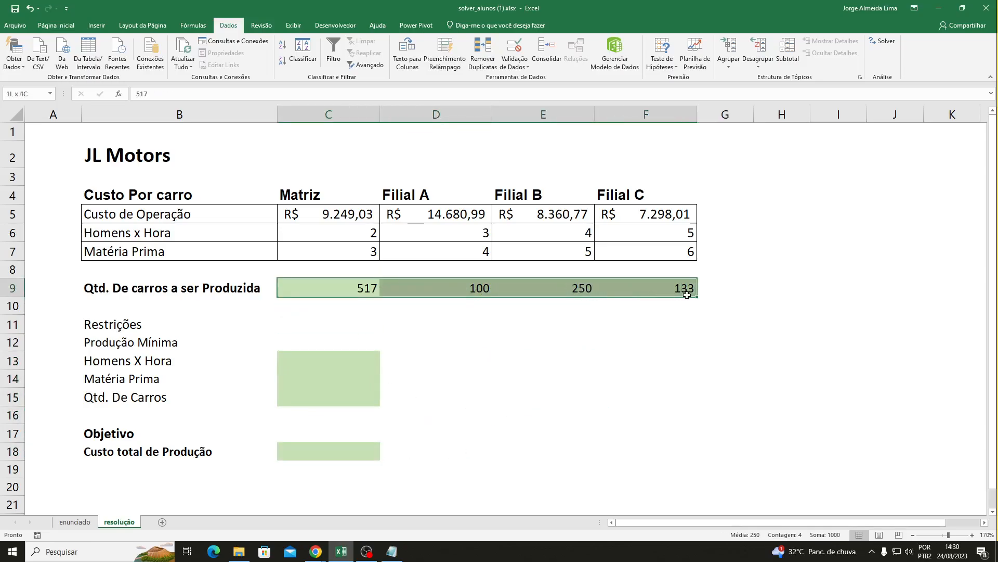
key("Delete")
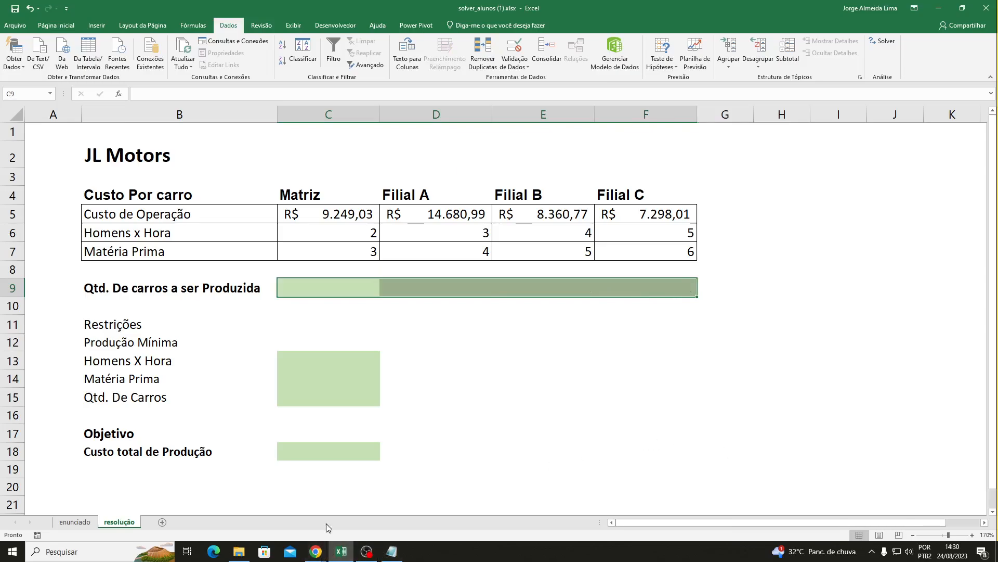
- Switch to WhatsApp Web in Chrome and download solver-logistica.xlsx from the contact's chat
mouse_move(316, 552)
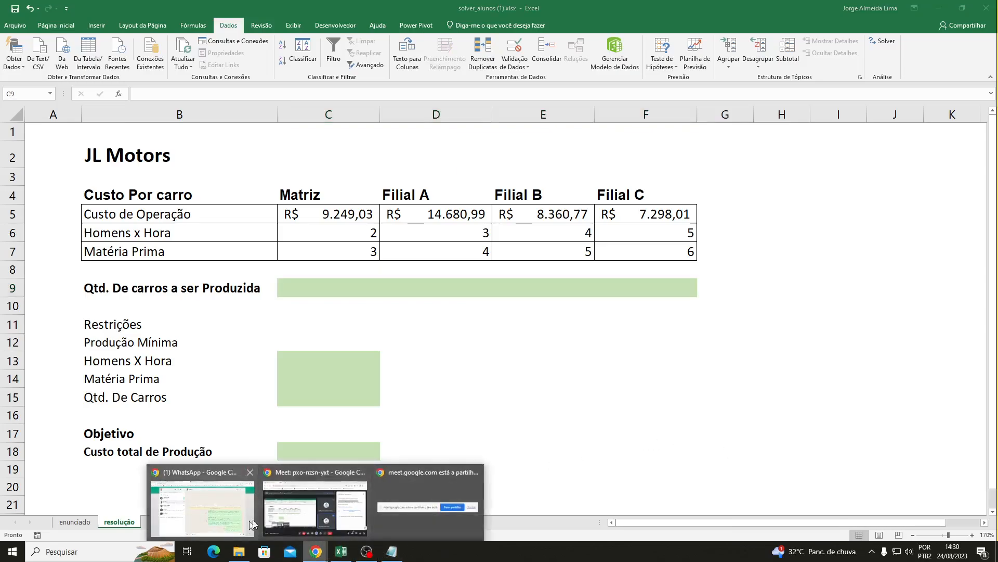
left_click(291, 512)
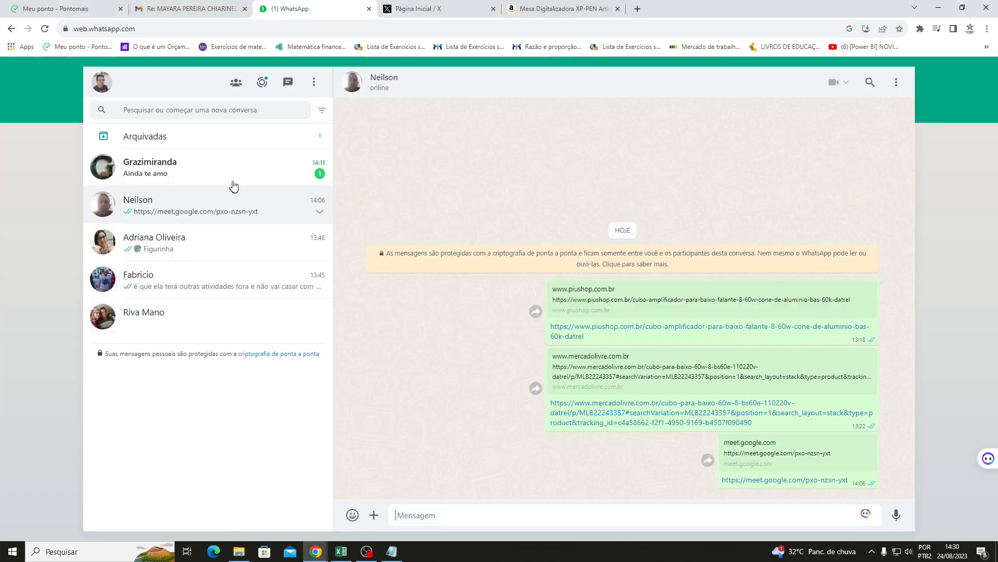
left_click(155, 169)
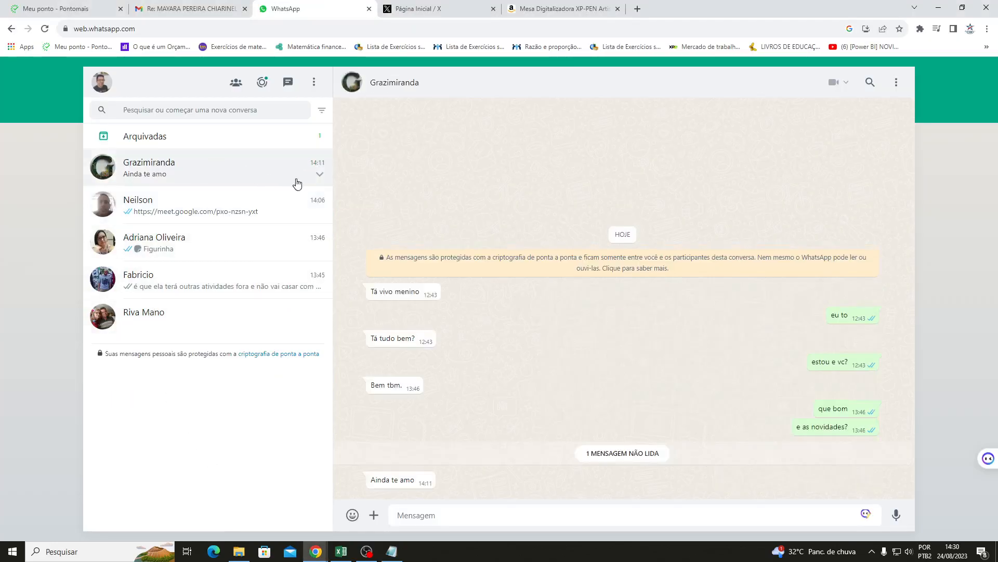
left_click(169, 135)
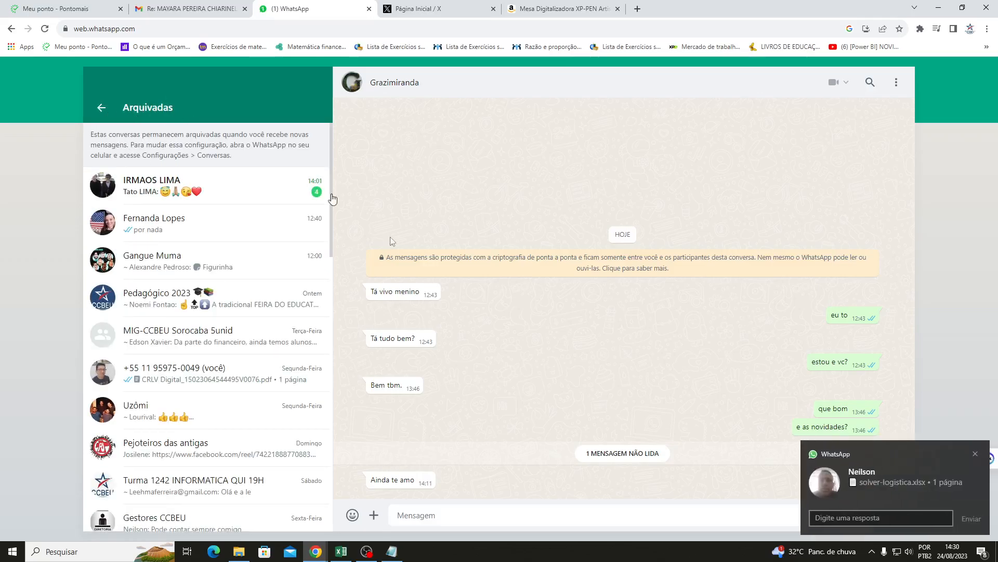
left_click(101, 108)
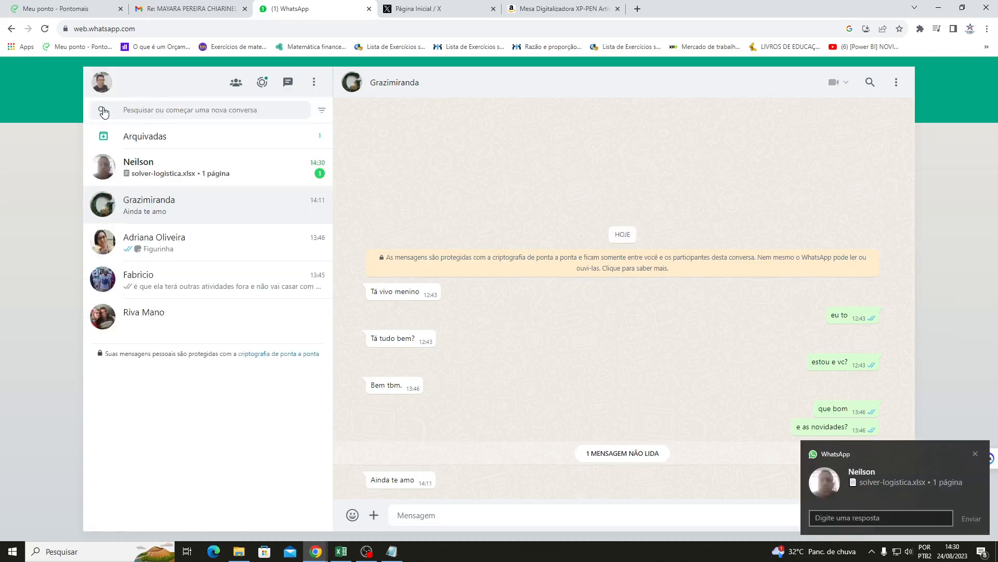
left_click(138, 169)
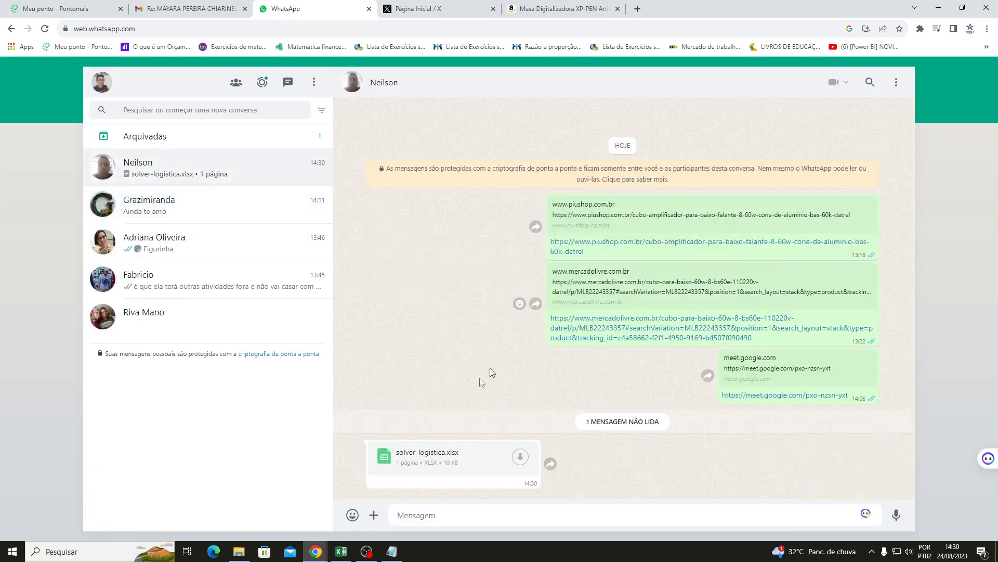
left_click(513, 461)
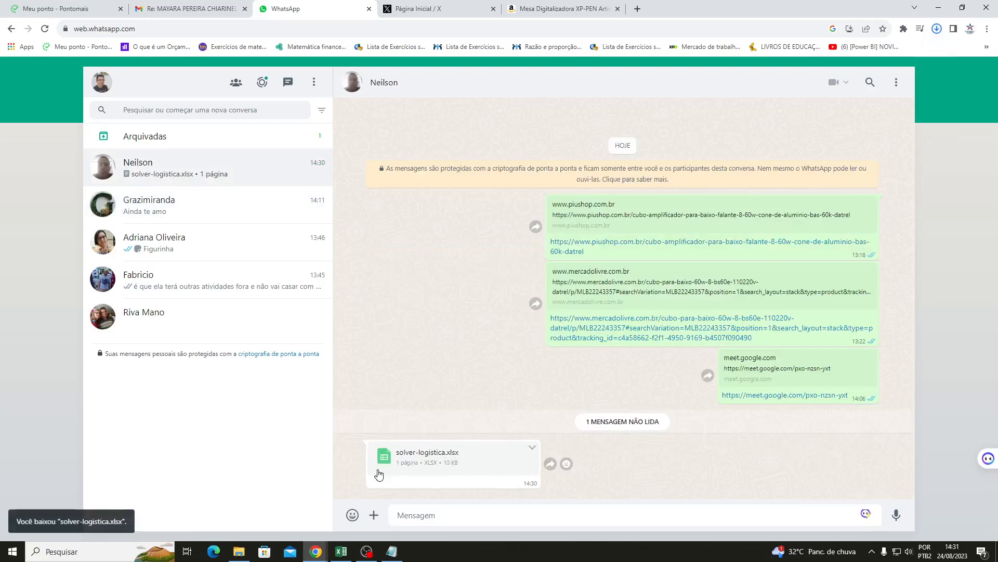
- Open solver-logistica.xlsx from the Downloads folder in File Explorer
left_click(348, 548)
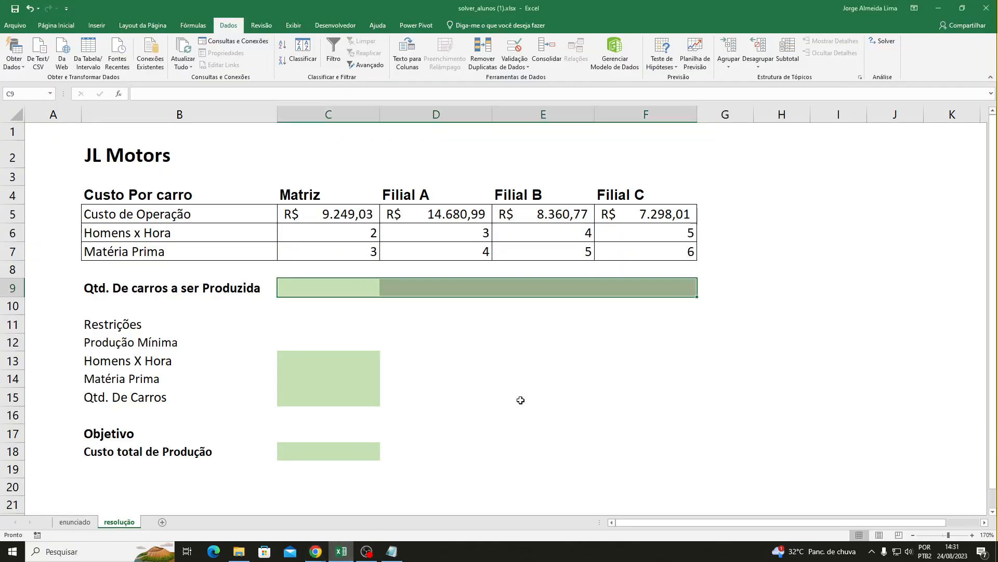
left_click(238, 551)
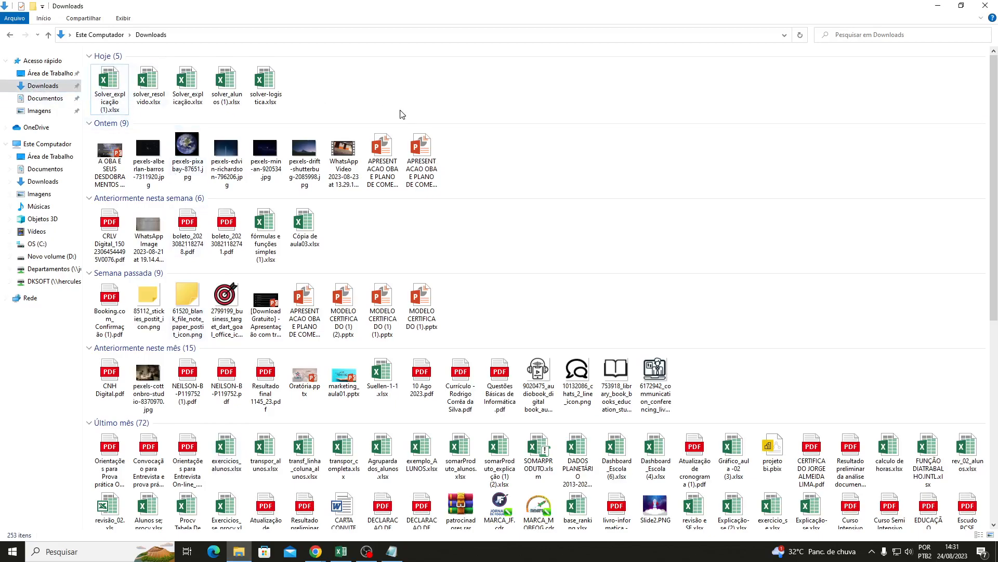
double_click(270, 84)
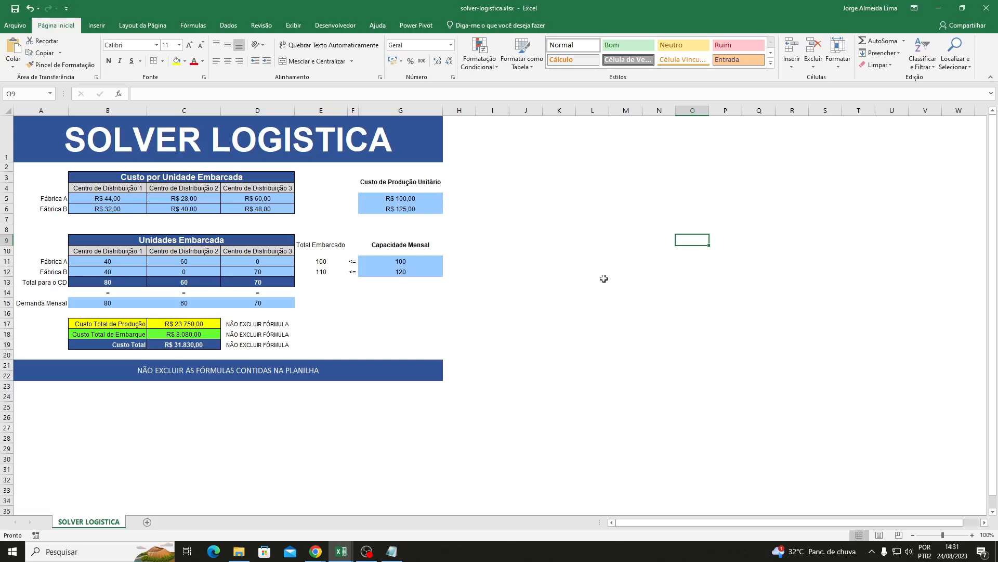
- Examine the unit production costs in G5:G6, the cost formulas in C17:C19 and the monthly capacities in G11:G12
left_click(416, 207)
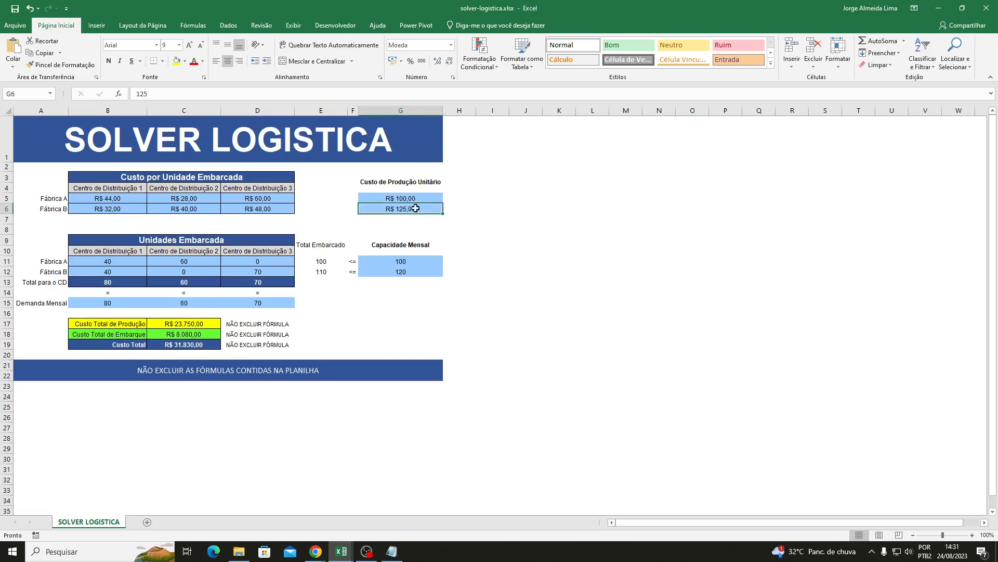
left_click(420, 198)
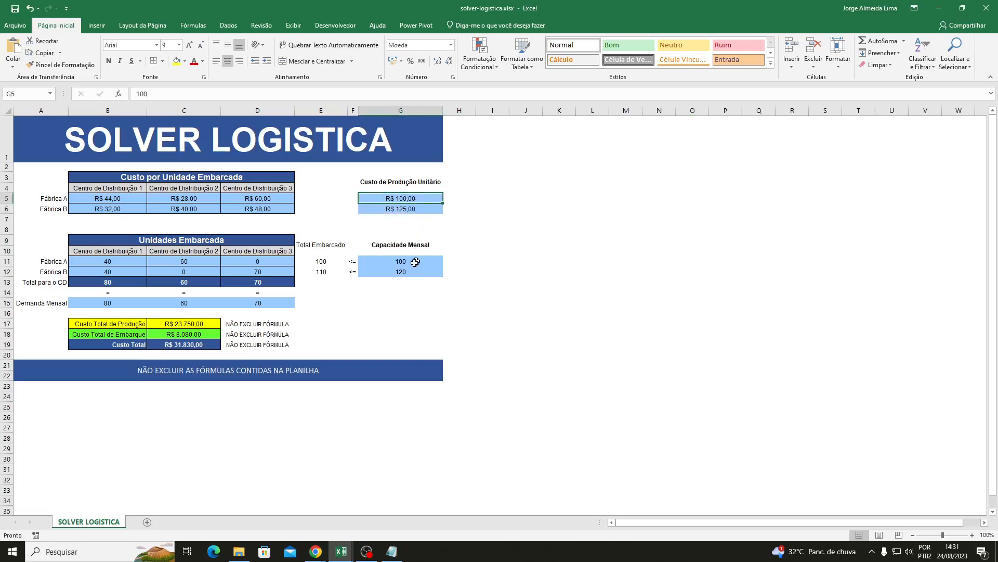
left_click(176, 324)
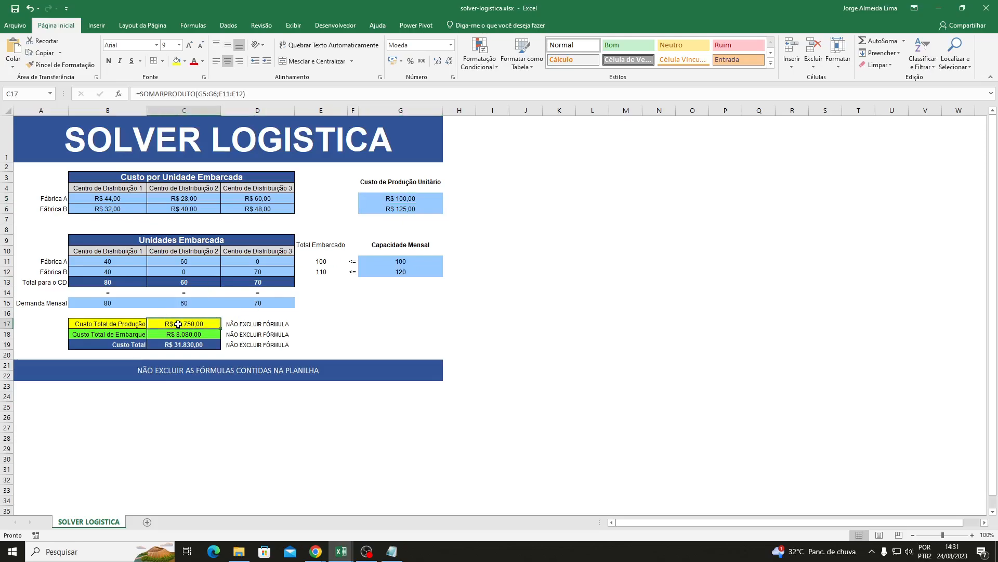
left_click(185, 339)
left_click(189, 346)
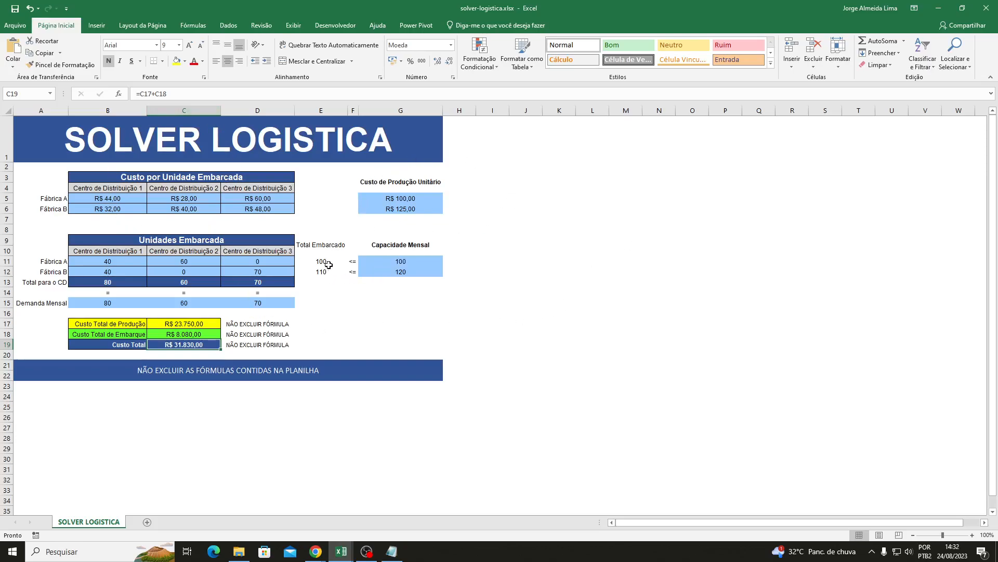
left_click(388, 264)
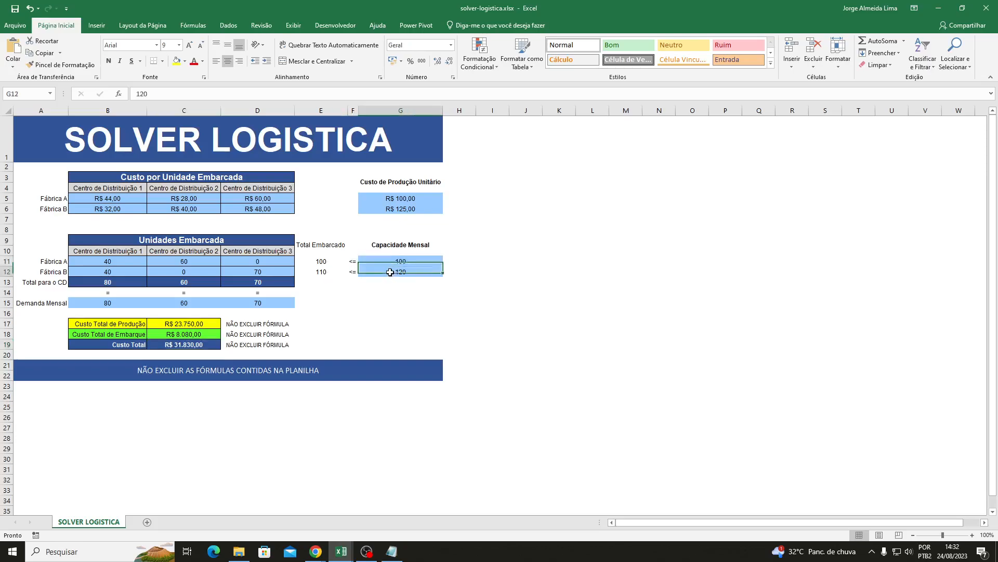
- Examine the total shipped formulas in E11:E12, the shipped units in B11 and the distribution center totals in B13:D13
left_click(322, 261)
left_click(323, 271)
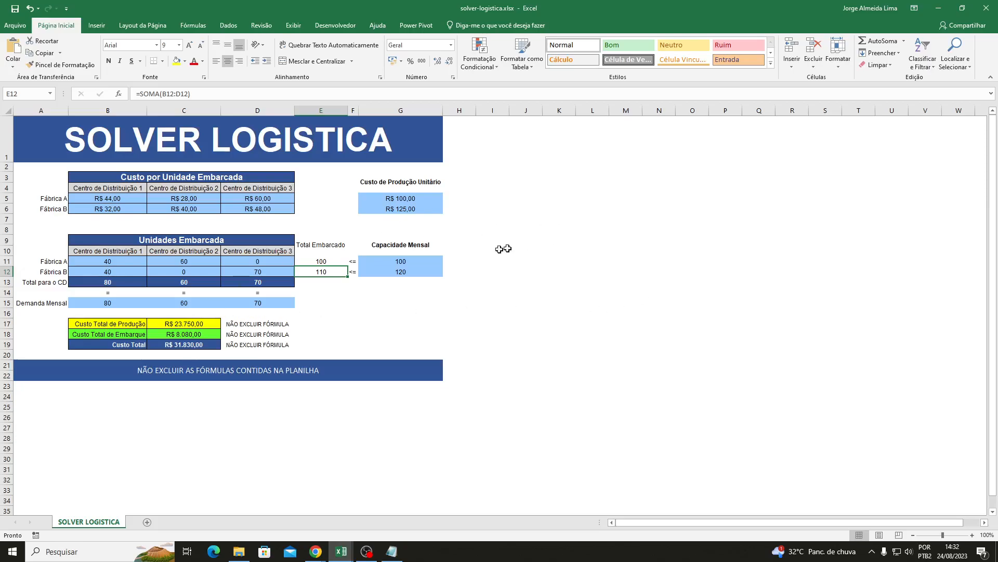
left_click(112, 263)
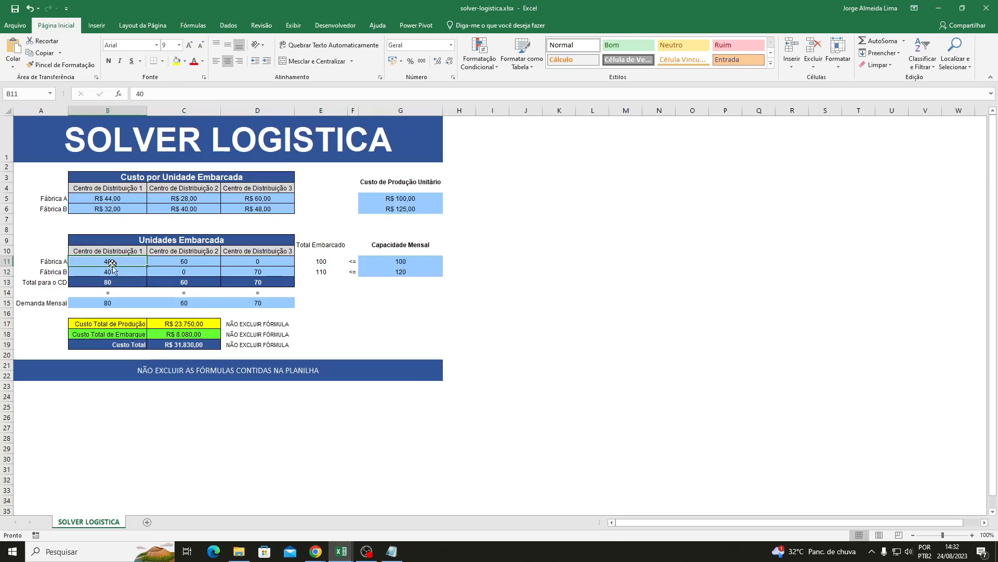
left_click(114, 284)
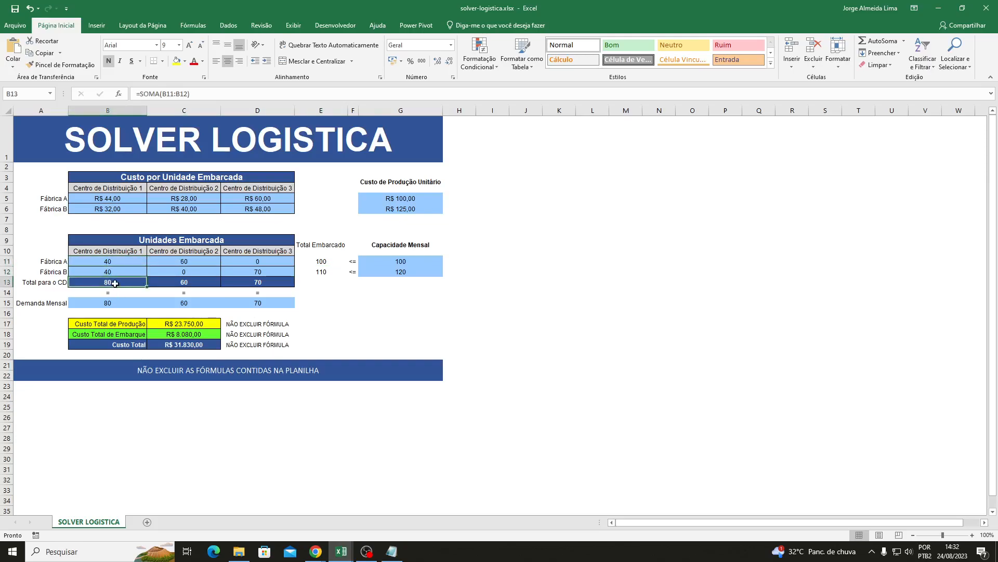
left_click_drag(117, 282, 261, 282)
left_click(581, 300)
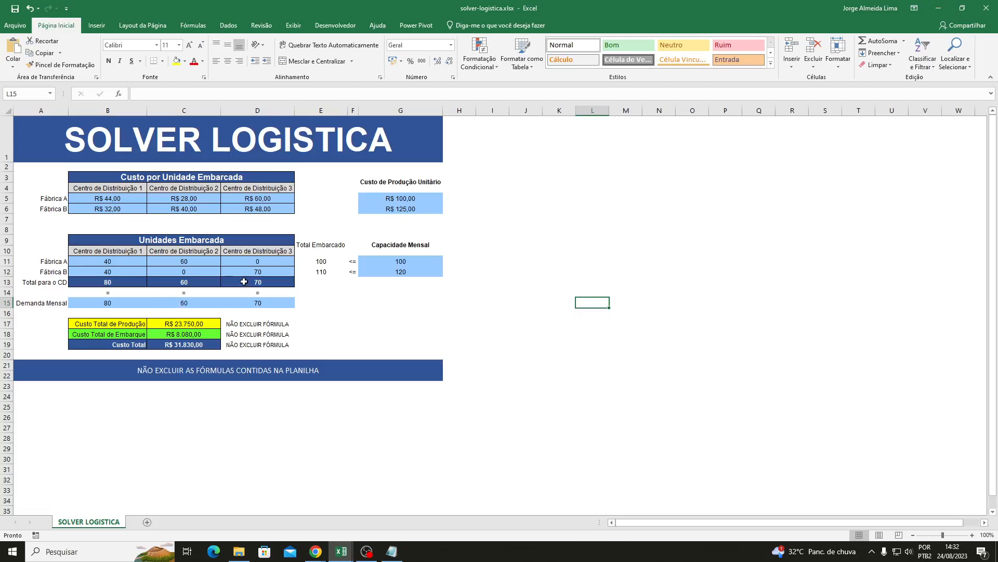
- Clear the distribution center total formulas in B13:D13 and select the monthly demand of Centro de Distribuição 1 in B15
left_click(101, 283)
left_click_drag(102, 284, 254, 283)
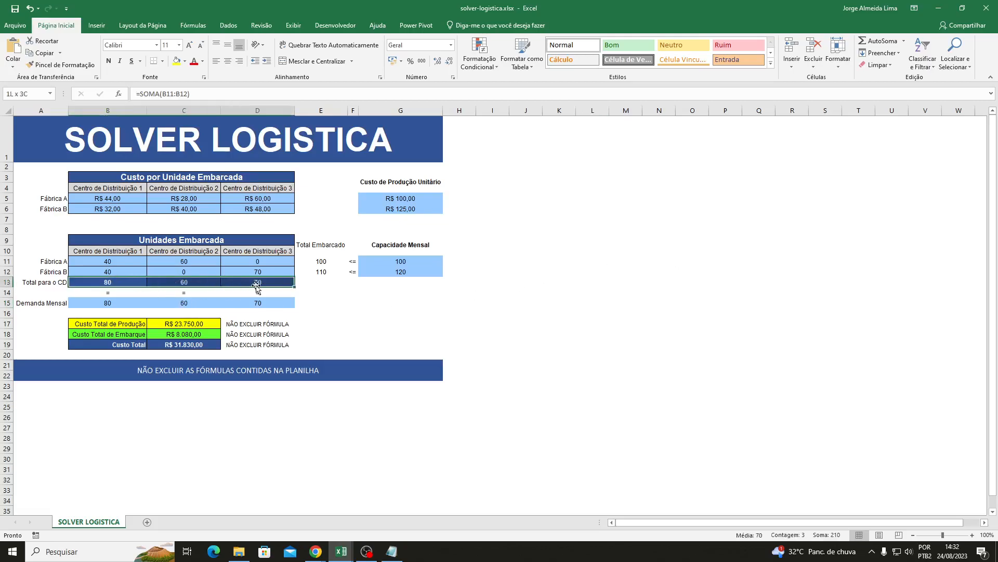
key("Delete")
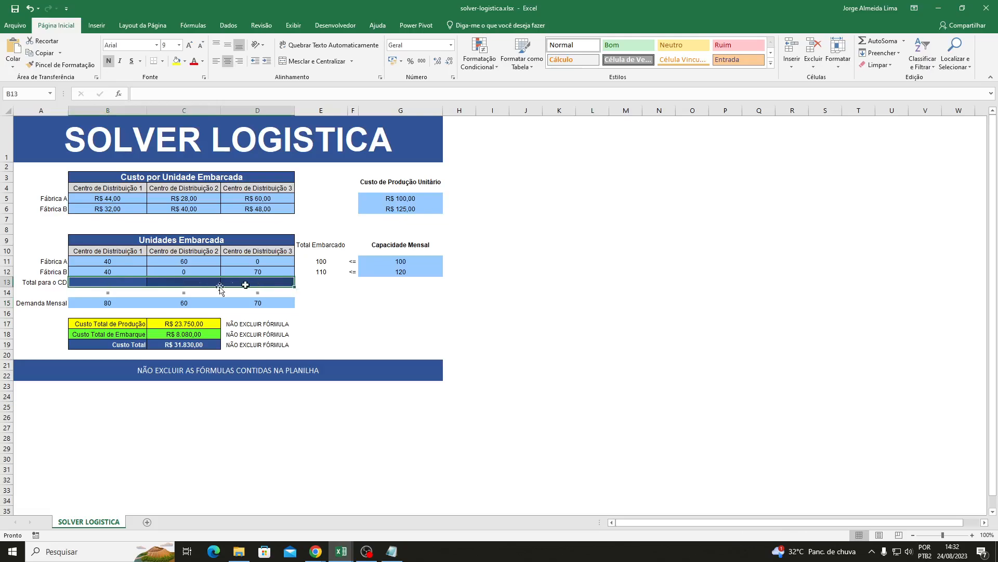
left_click(98, 304)
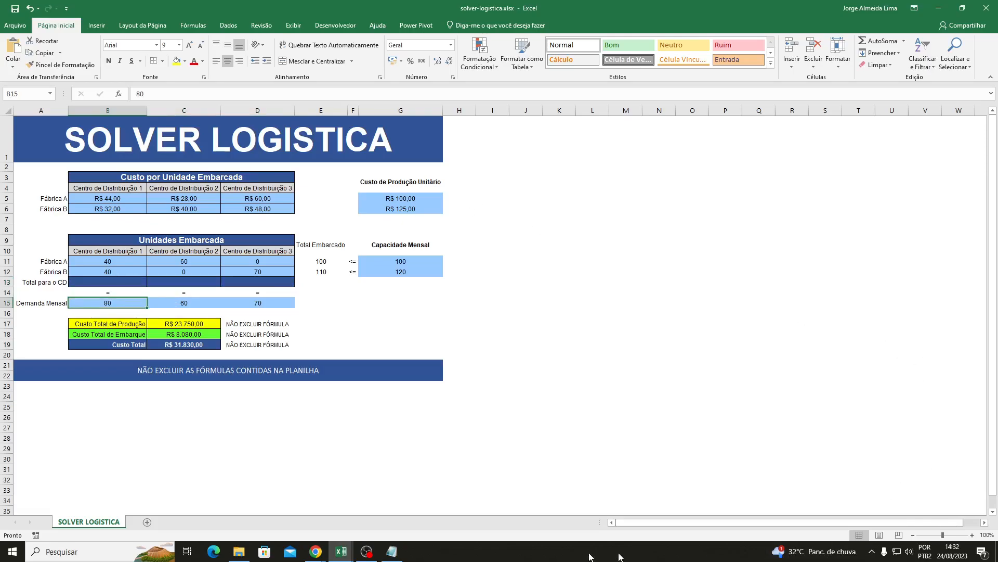
left_click(367, 551)
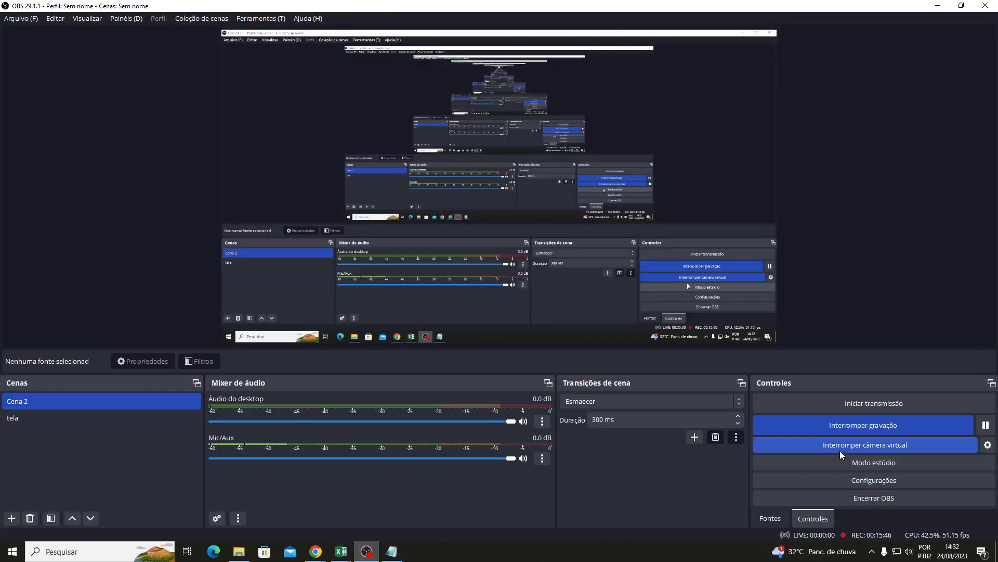